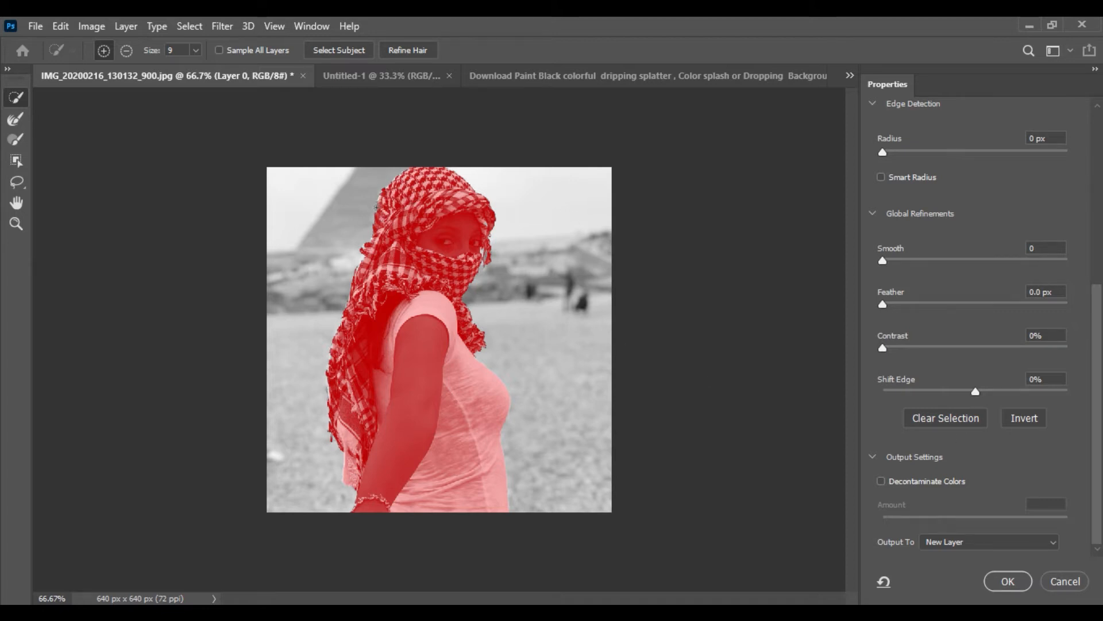
{"action": "left_click_drag", "start_coordinate": [376, 205], "coordinate": [369, 222]}
{"action": "left_click_drag", "start_coordinate": [392, 183], "coordinate": [377, 200]}
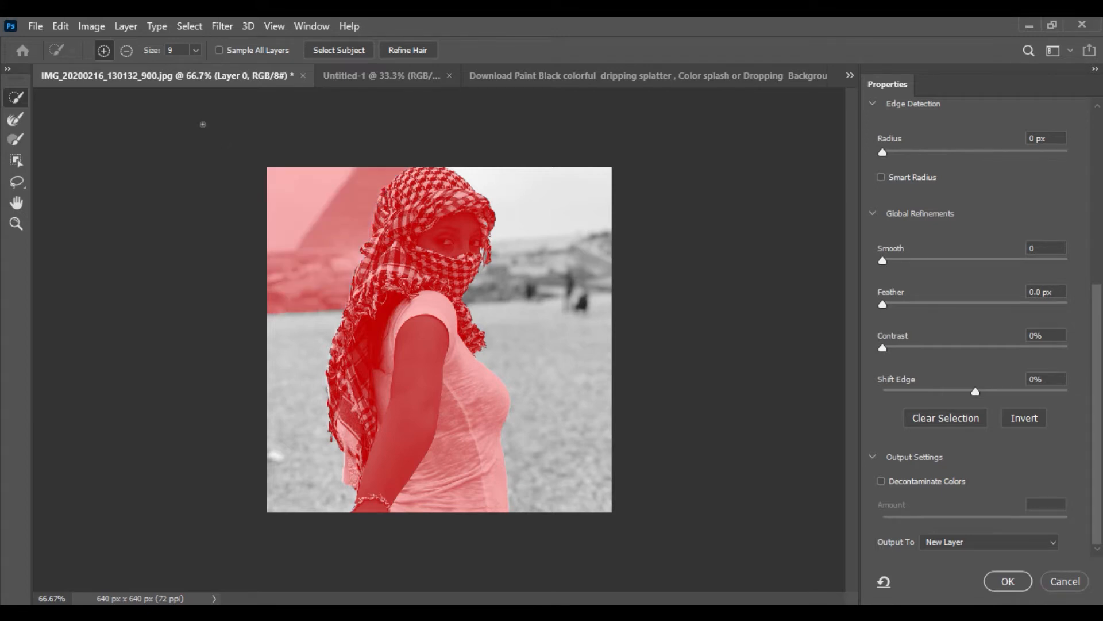
{"action": "key", "text": "ctrl+z"}
{"action": "key", "text": "ctrl+z"}
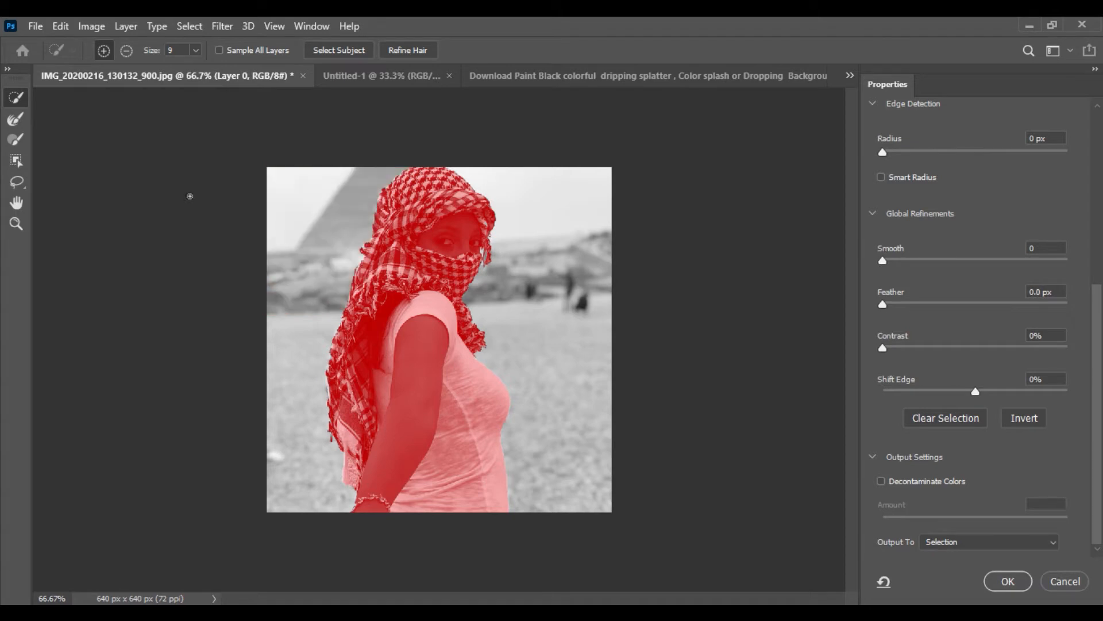
Refine the scarf's edges near the head and at the lower left with the Refine Edge Brush
{"action": "left_click", "coordinate": [15, 119]}
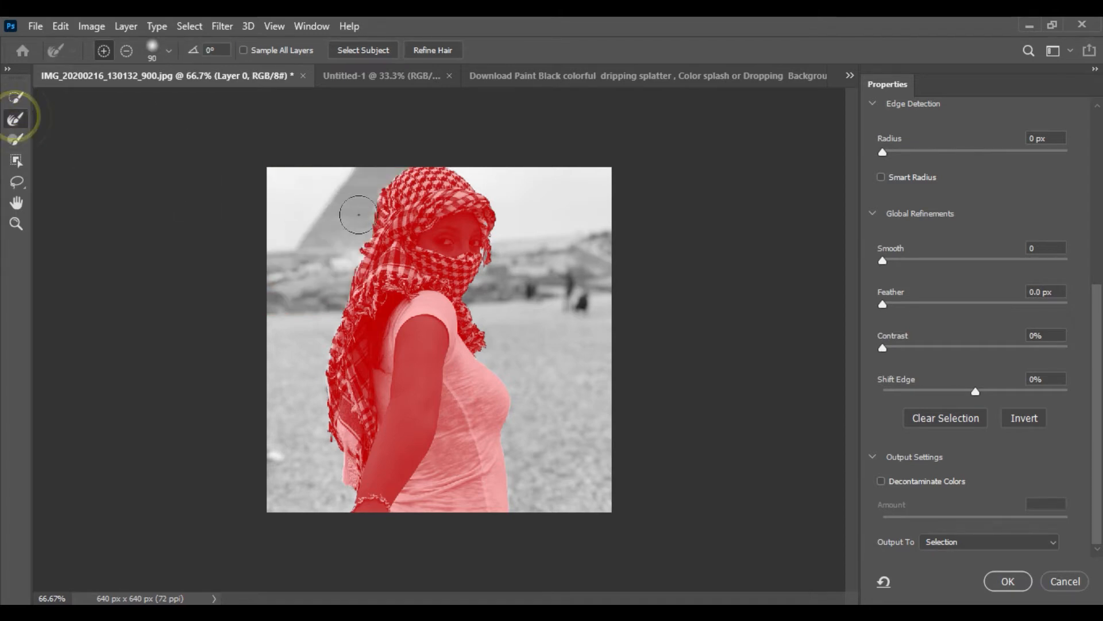
{"action": "left_click_drag", "start_coordinate": [371, 206], "coordinate": [388, 211]}
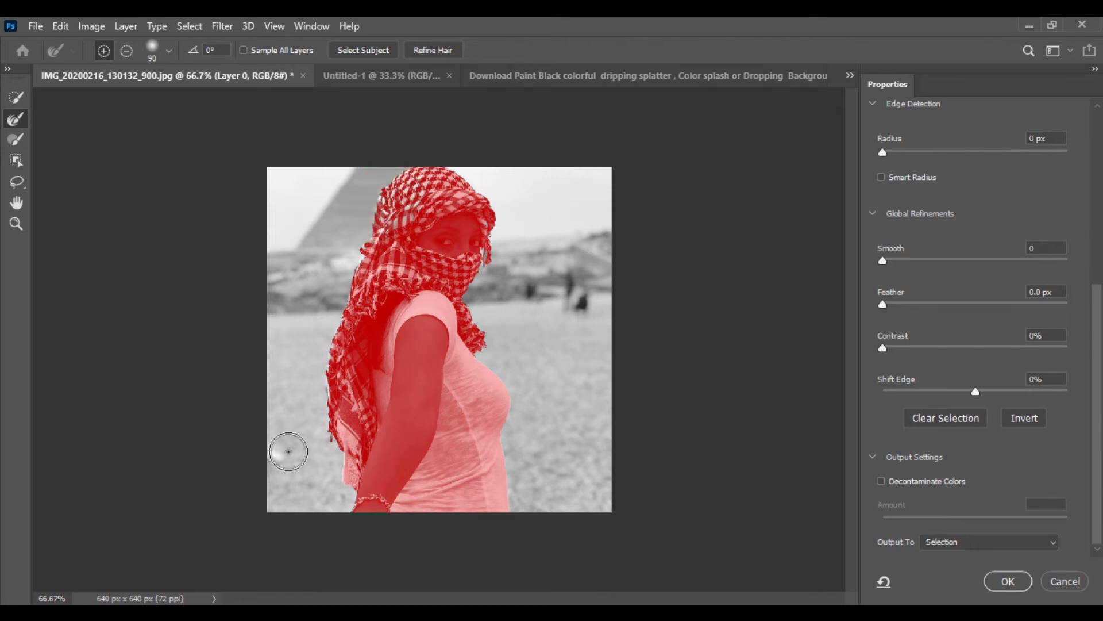
{"action": "left_click_drag", "start_coordinate": [288, 451], "coordinate": [328, 383]}
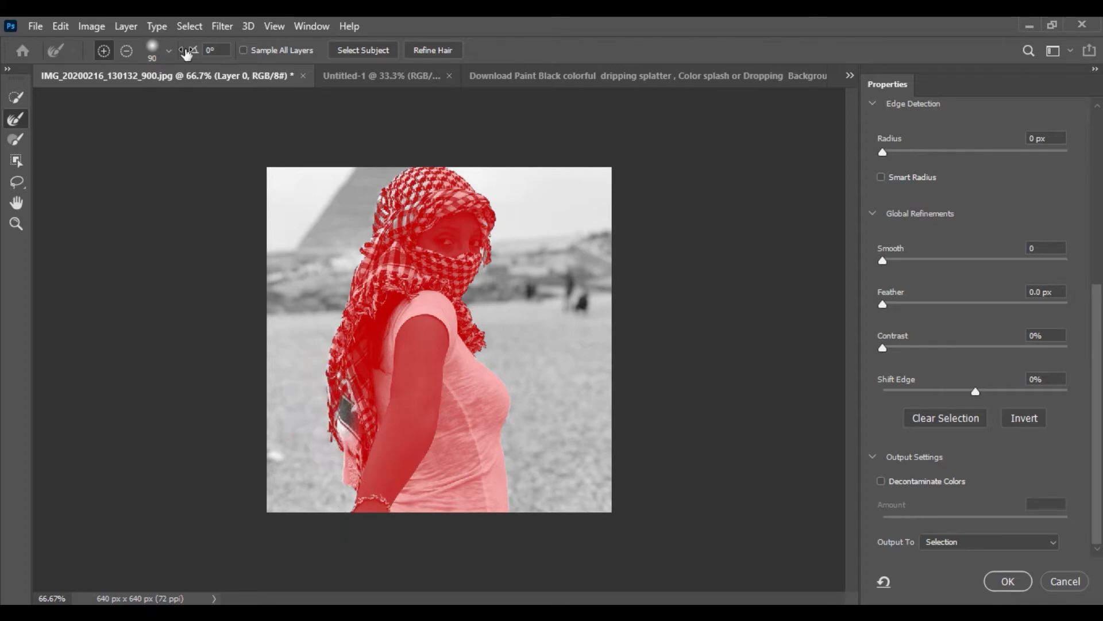
Switch the Refine Edge Brush to subtract at size 25 and brush along the scarf's edge to remove excess refinement
{"action": "left_click", "coordinate": [126, 51]}
{"action": "mouse_move", "coordinate": [419, 153]}
{"action": "left_mouse_down"}
{"action": "mouse_move", "coordinate": [368, 224]}
{"action": "mouse_move", "coordinate": [395, 241]}
{"action": "mouse_move", "coordinate": [394, 268]}
{"action": "left_mouse_up"}
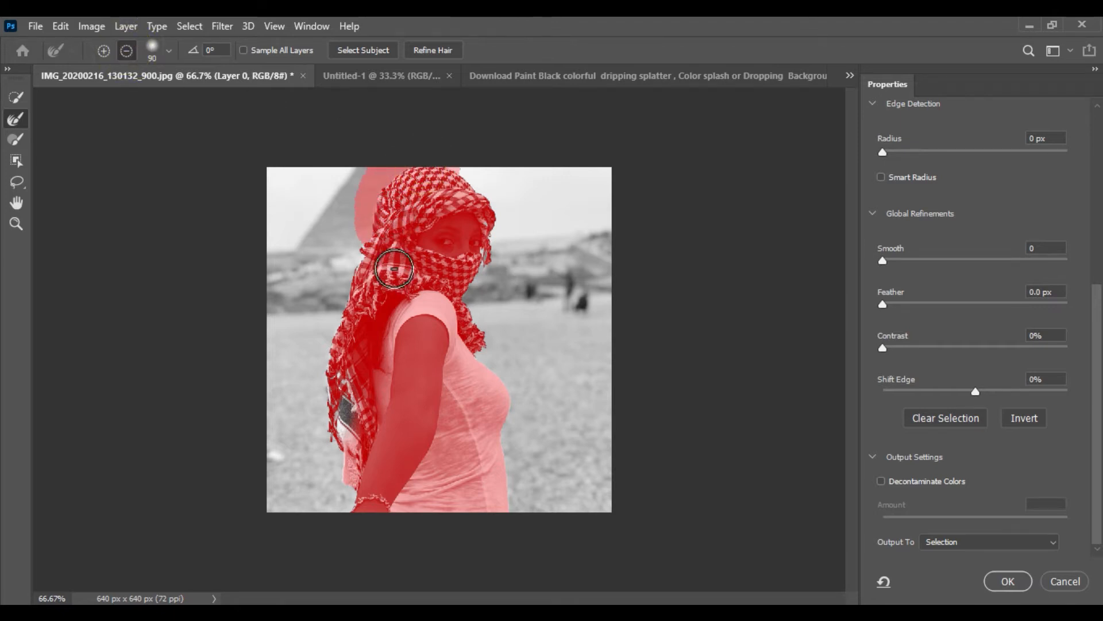
{"action": "left_click", "coordinate": [394, 203]}
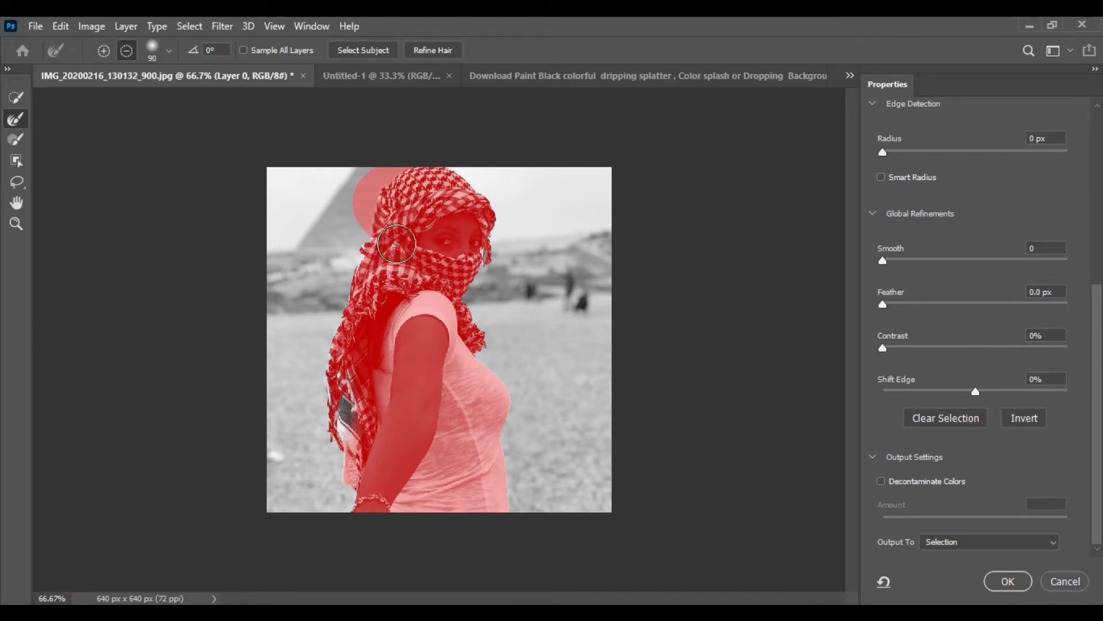
{"action": "key", "text": "ctrl+z"}
{"action": "key", "text": "["}
{"action": "key", "text": "["}
{"action": "key", "text": "["}
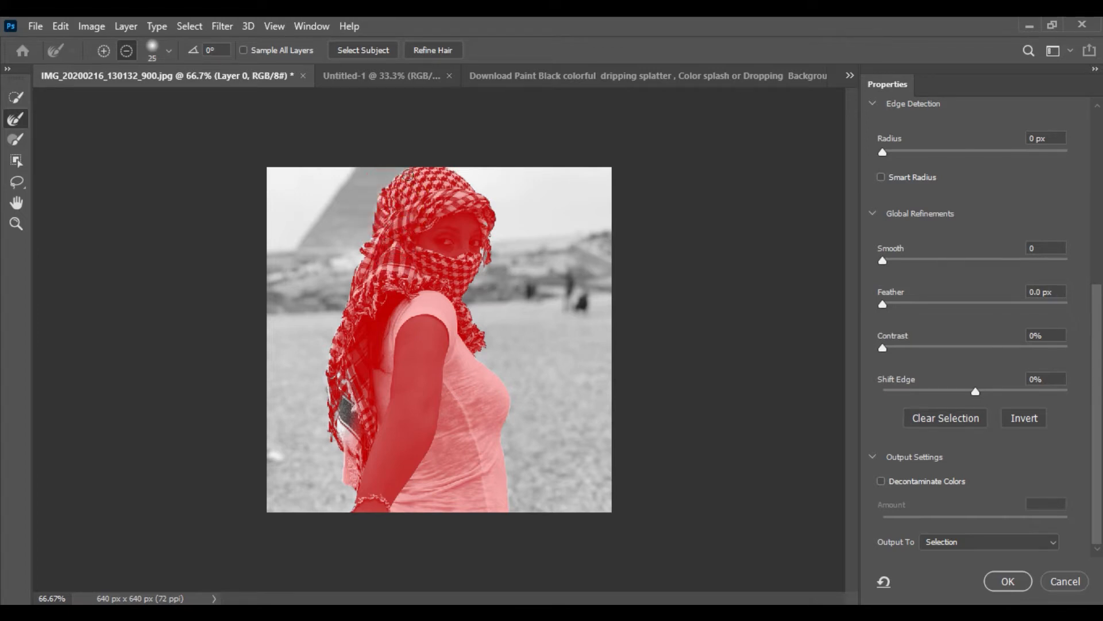
{"action": "left_click_drag", "start_coordinate": [409, 172], "coordinate": [397, 183]}
{"action": "mouse_move", "coordinate": [380, 223]}
{"action": "left_mouse_down"}
{"action": "mouse_move", "coordinate": [351, 333]}
{"action": "mouse_move", "coordinate": [353, 476]}
{"action": "left_mouse_up"}
Set the refined selection's output to New Layer and apply it
{"action": "left_click", "coordinate": [1007, 541]}
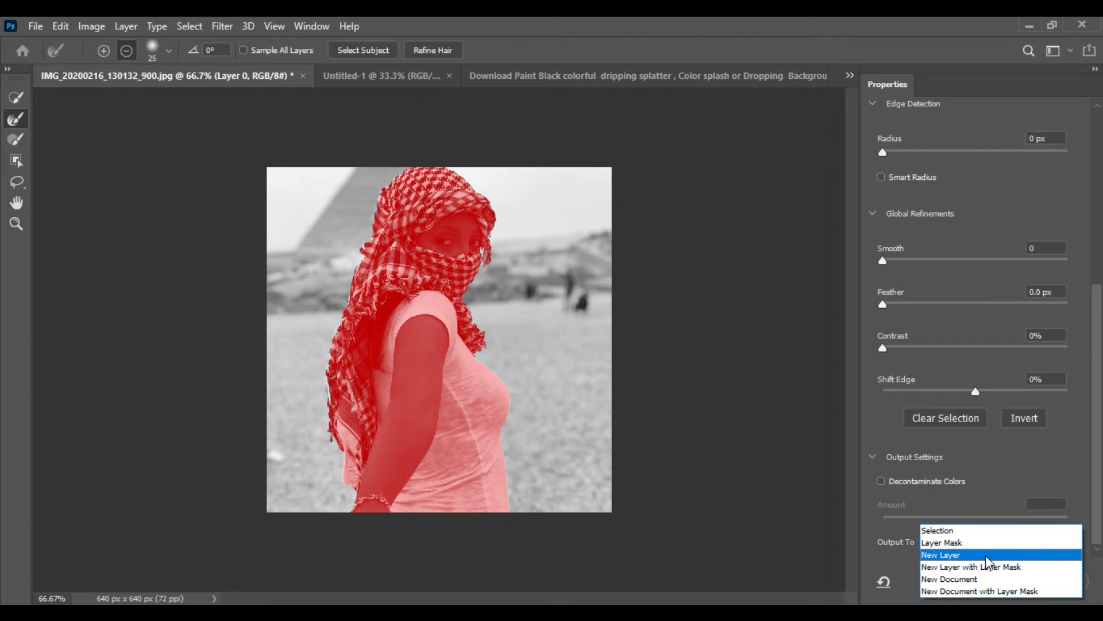
{"action": "left_click", "coordinate": [956, 555]}
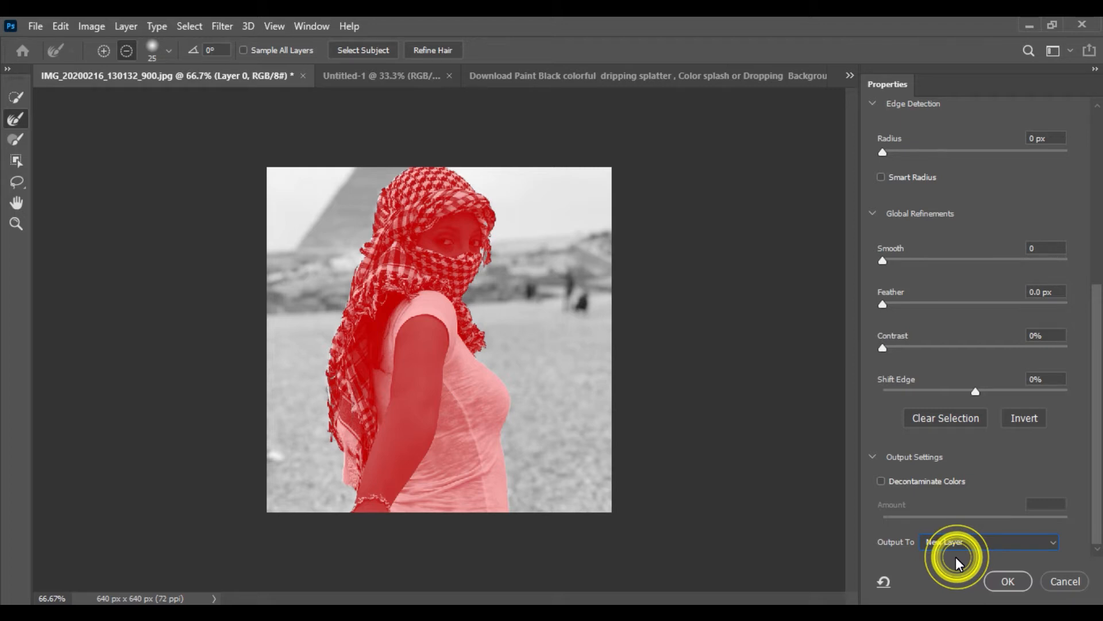
{"action": "left_click", "coordinate": [1007, 581]}
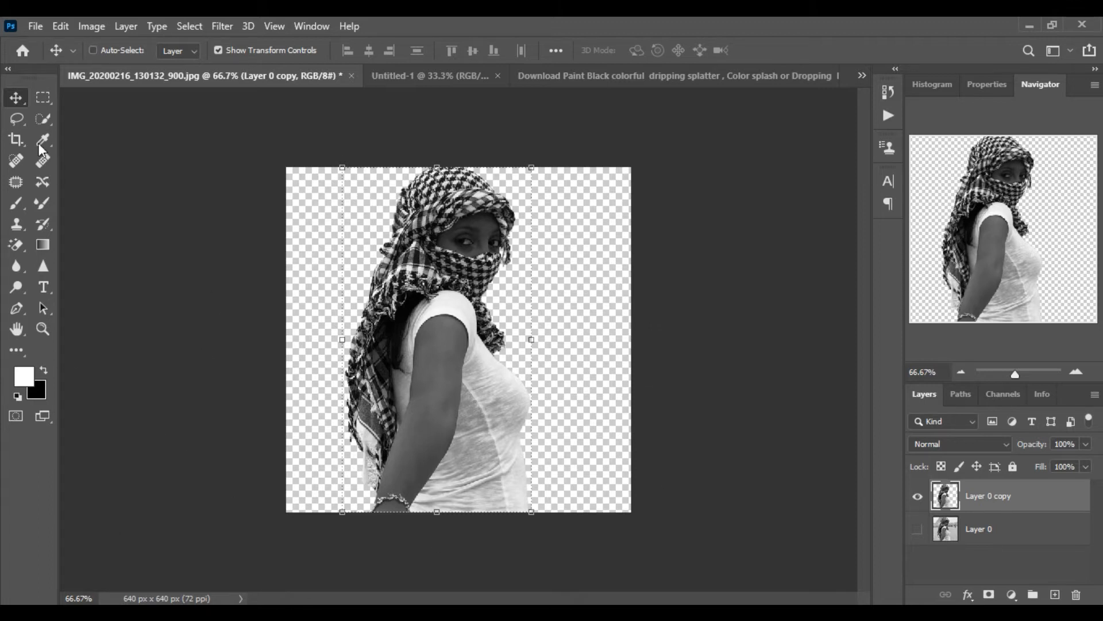
Move the cut-out figure layer into the Untitled-1 document
{"action": "left_click", "coordinate": [19, 97]}
{"action": "left_click_drag", "start_coordinate": [456, 330], "coordinate": [483, 89]}
{"action": "left_click", "coordinate": [456, 76]}
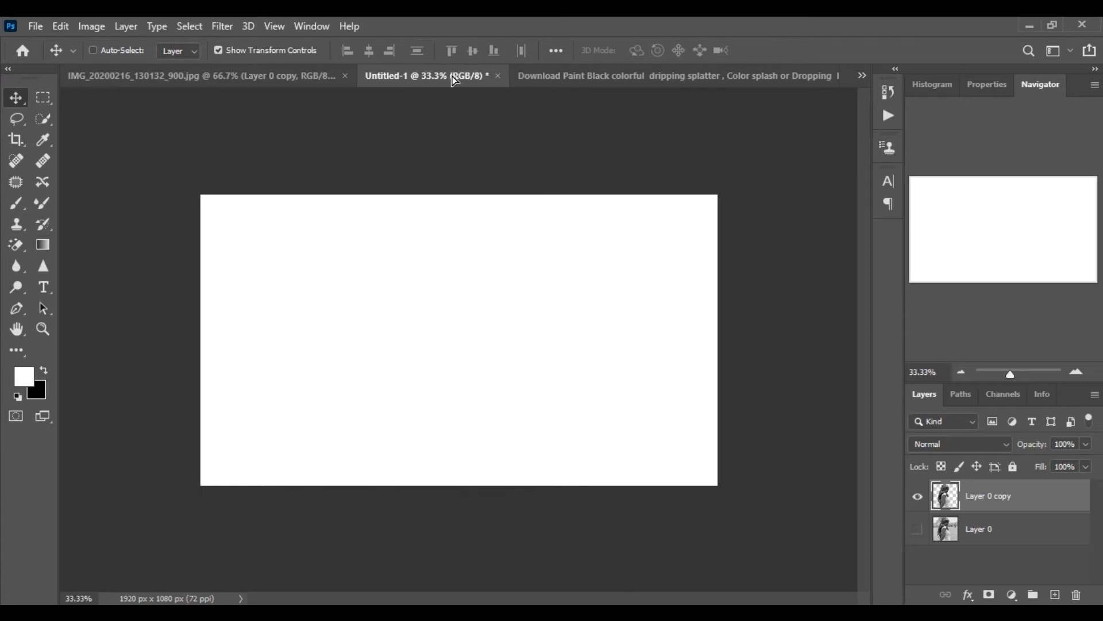
{"action": "left_click_drag", "start_coordinate": [440, 358], "coordinate": [472, 385]}
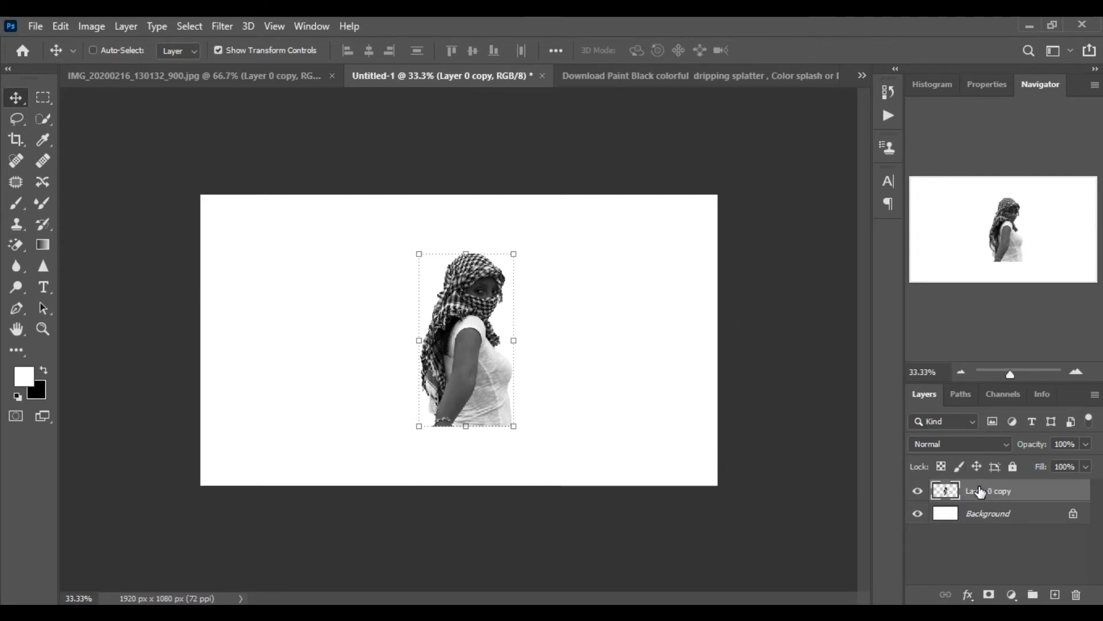
Convert the figure layer to a Smart Object and scale it proportionally to about 122% in the canvas center
{"action": "right_click", "coordinate": [979, 492]}
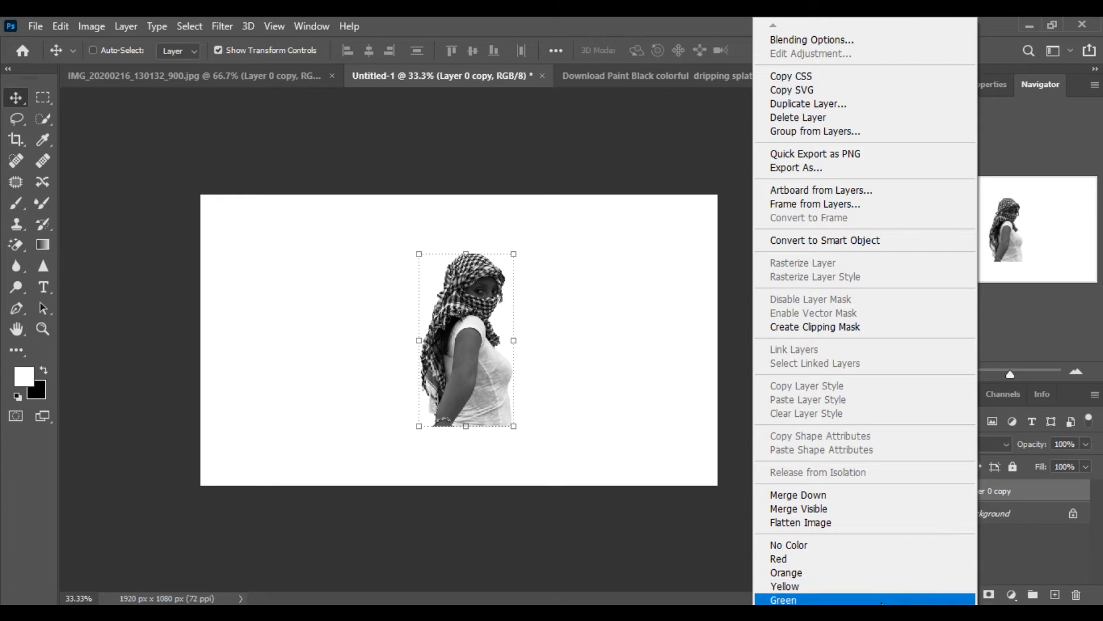
{"action": "left_click", "coordinate": [839, 241]}
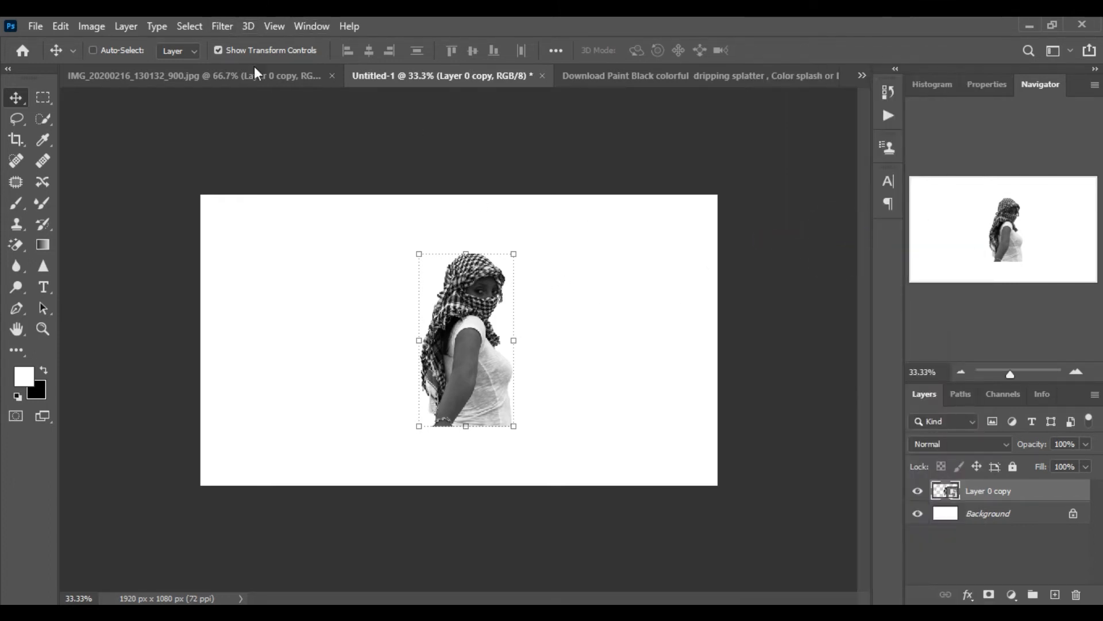
{"action": "left_click", "coordinate": [516, 253]}
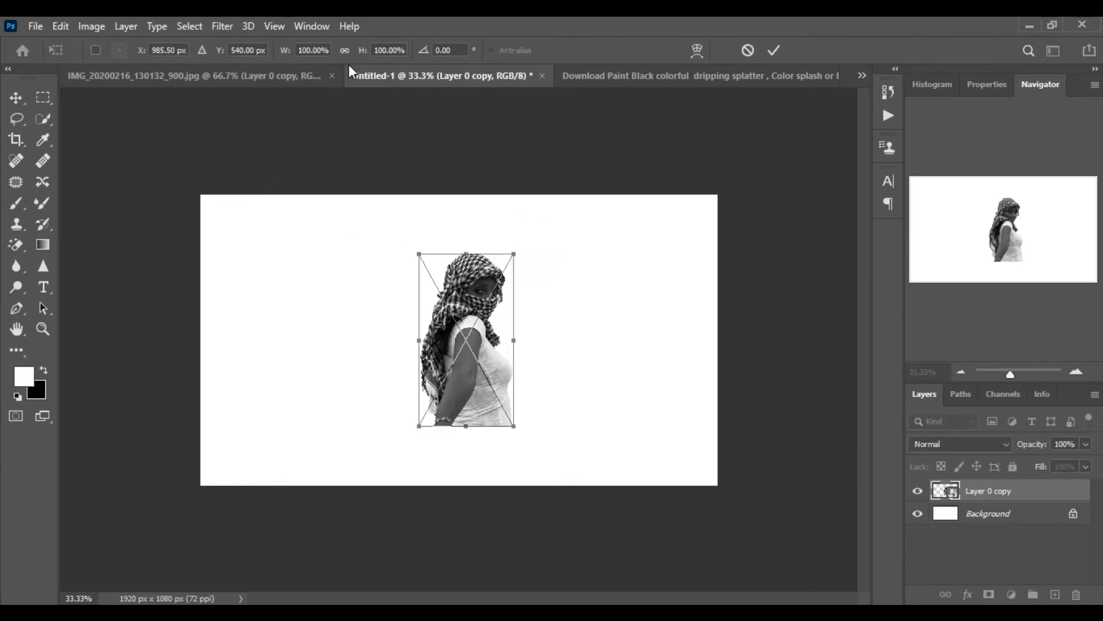
{"action": "left_click", "coordinate": [344, 50]}
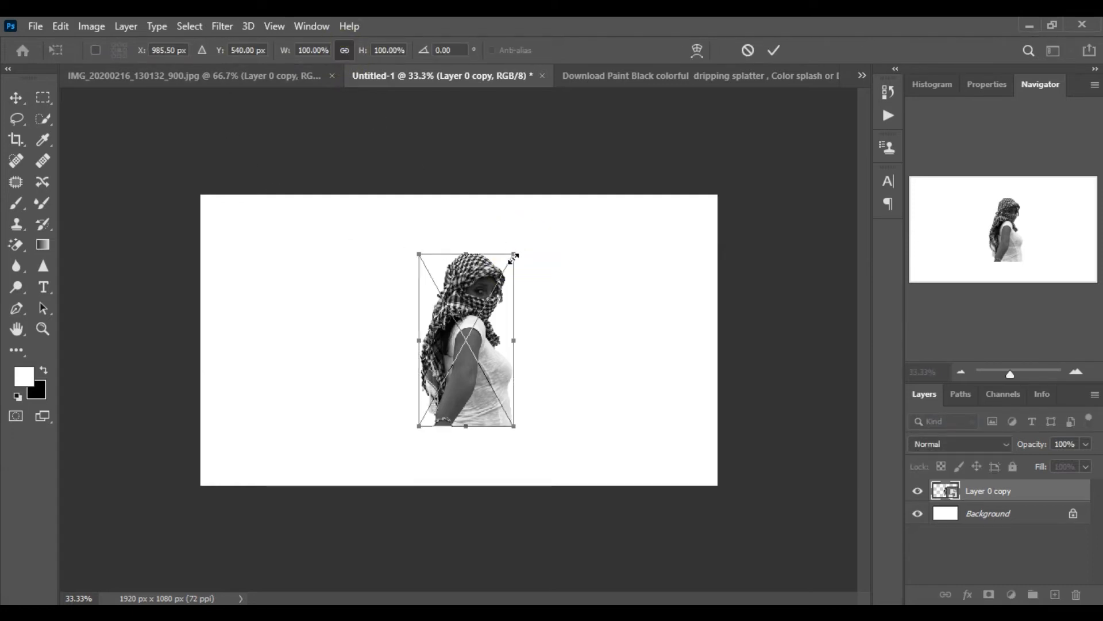
{"action": "left_click_drag", "start_coordinate": [515, 250], "coordinate": [529, 225]}
{"action": "left_click_drag", "start_coordinate": [498, 327], "coordinate": [483, 327]}
{"action": "left_click_drag", "start_coordinate": [517, 224], "coordinate": [518, 220]}
{"action": "left_click_drag", "start_coordinate": [490, 315], "coordinate": [492, 333]}
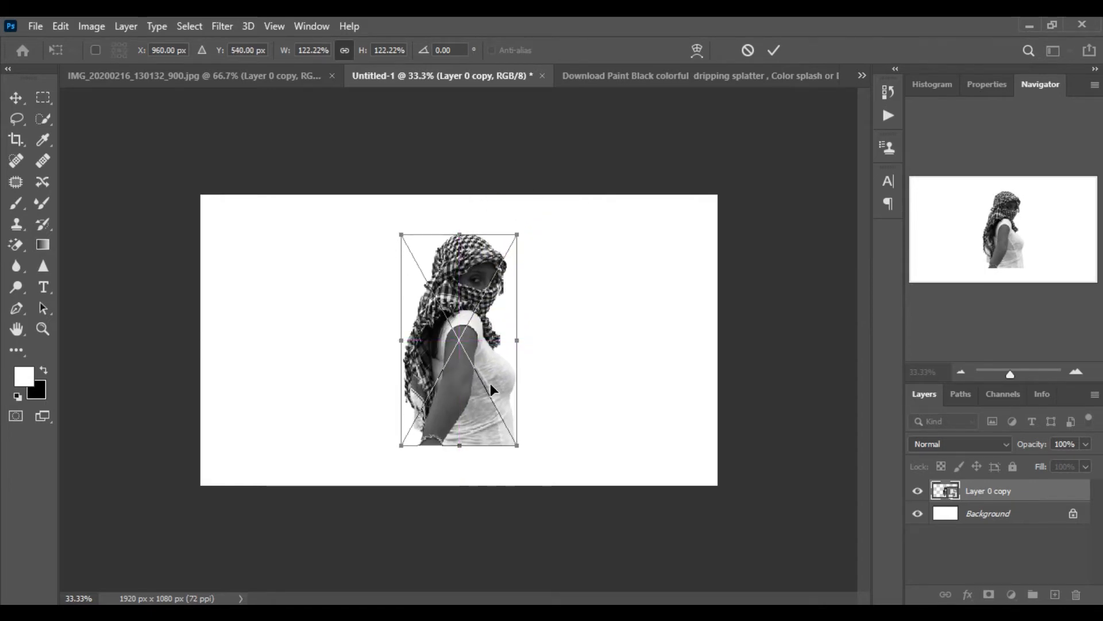
{"action": "left_click", "coordinate": [774, 50]}
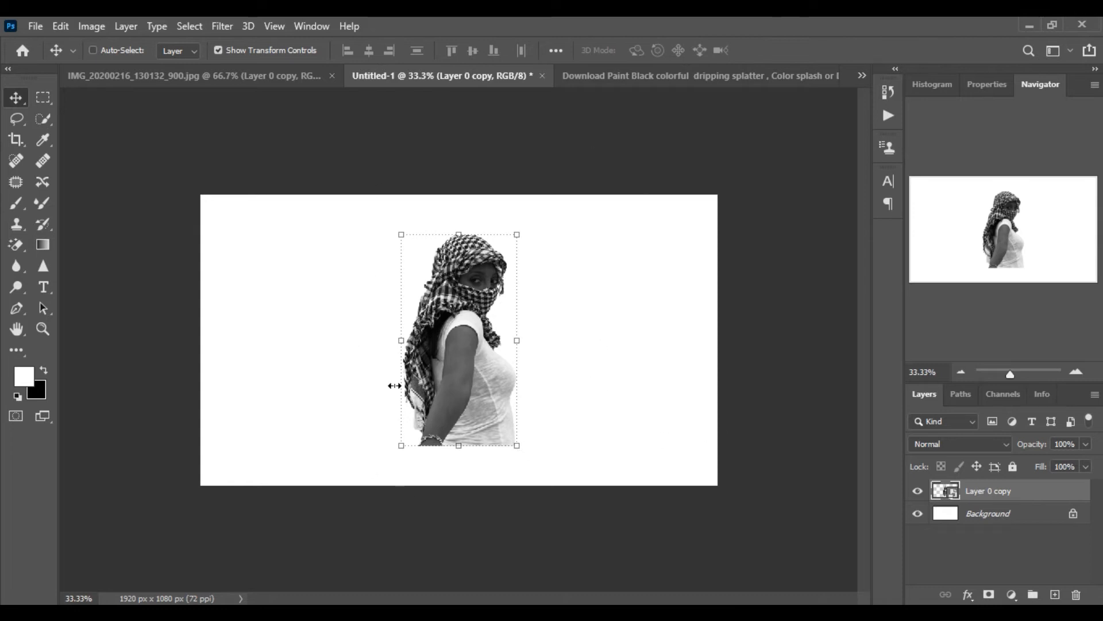
Bring the black paint drip image into the Untitled-1 document over the figure's lower half
{"action": "left_click", "coordinate": [654, 442]}
{"action": "left_click", "coordinate": [697, 82]}
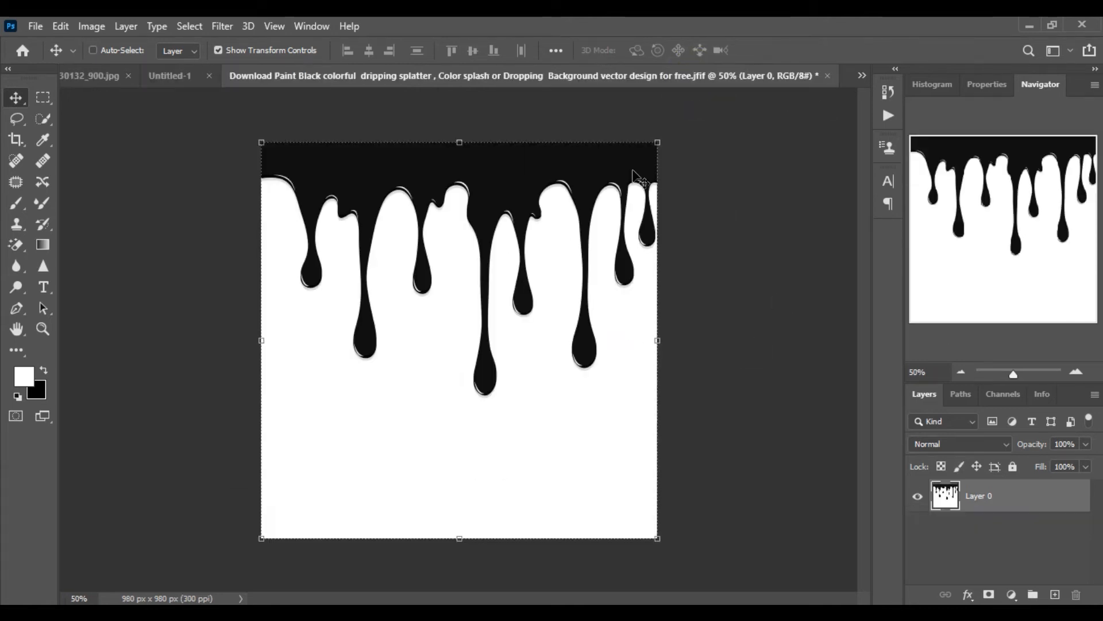
{"action": "left_click_drag", "start_coordinate": [578, 363], "coordinate": [492, 480]}
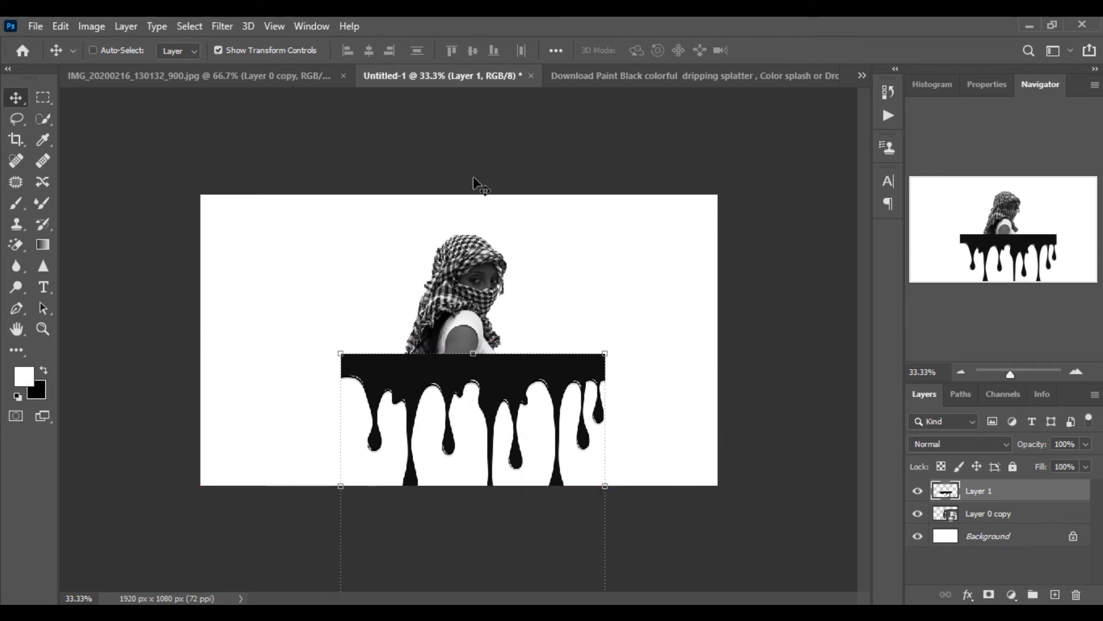
{"action": "left_click", "coordinate": [604, 353]}
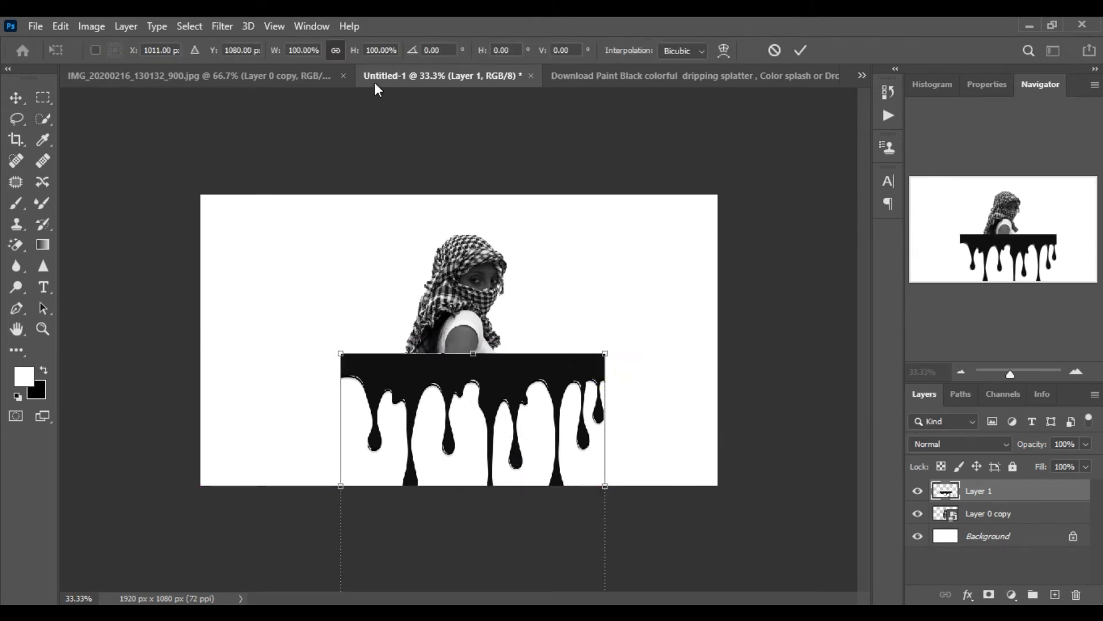
{"action": "left_click", "coordinate": [961, 371]}
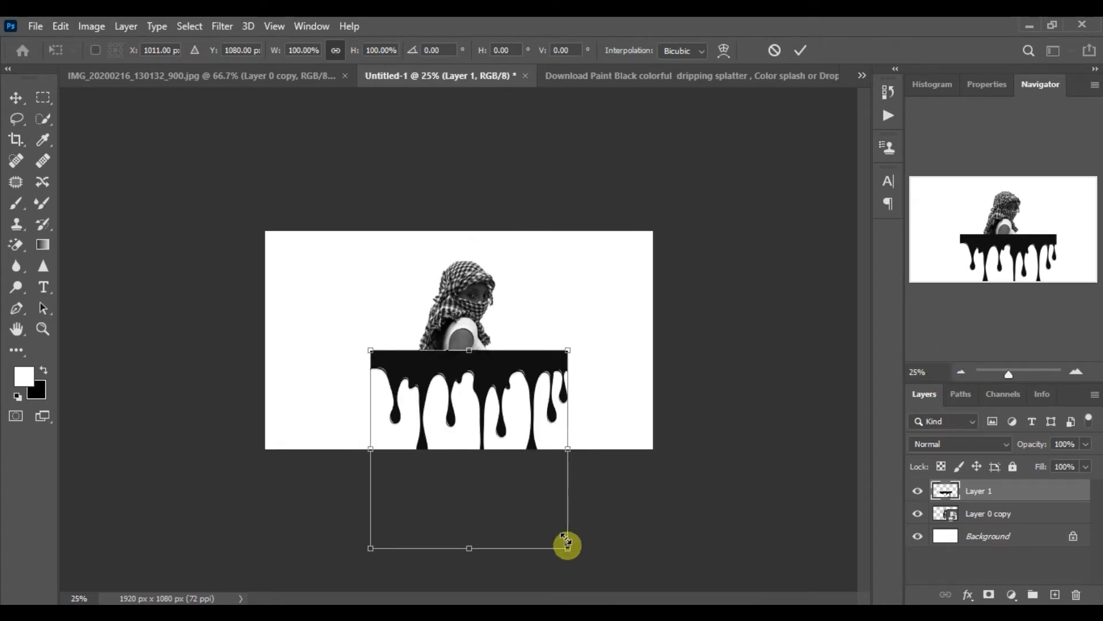
{"action": "left_click_drag", "start_coordinate": [568, 546], "coordinate": [481, 421]}
{"action": "key", "text": "ctrl+z"}
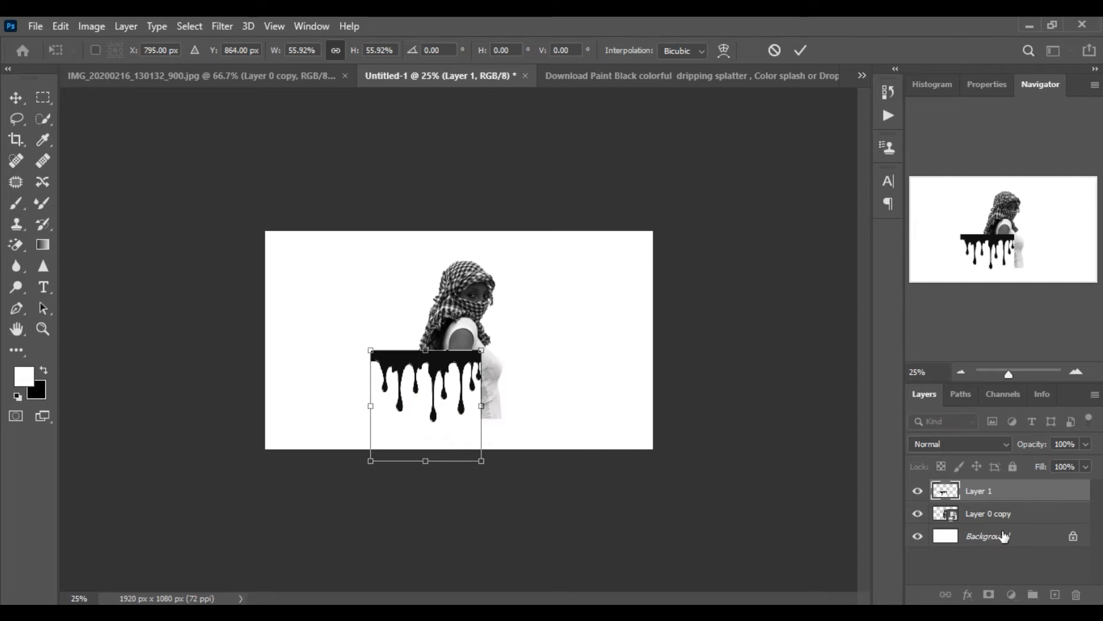
{"action": "key", "text": "ctrl+z"}
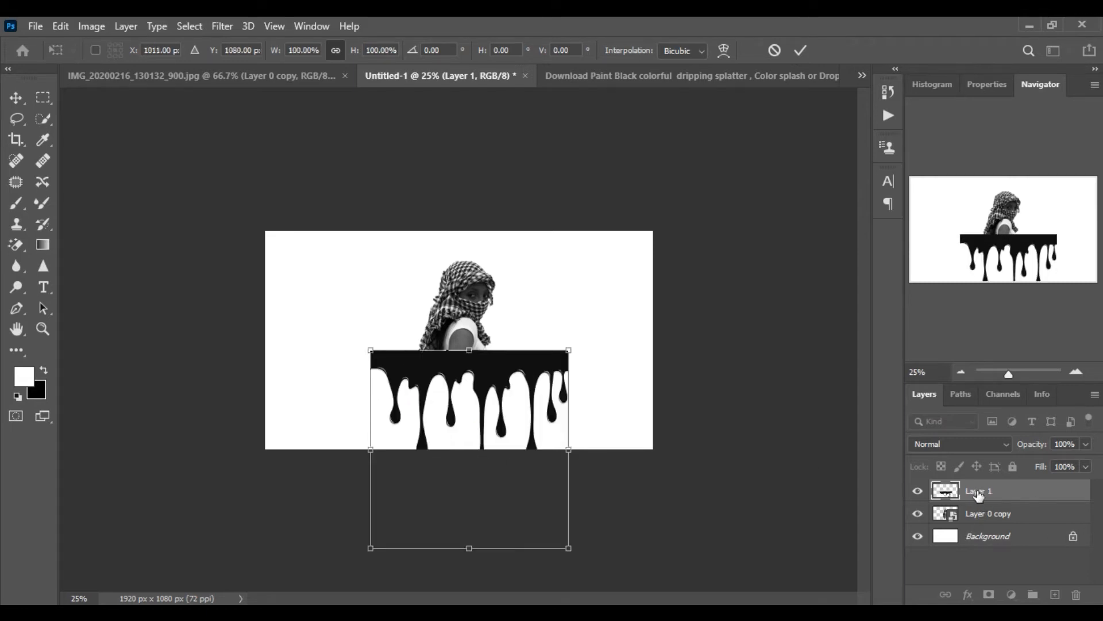
{"action": "key", "text": "Return"}
Convert the drip layer to a Smart Object and scale it to about 48% beneath the figure's shoulders
{"action": "right_click", "coordinate": [977, 492]}
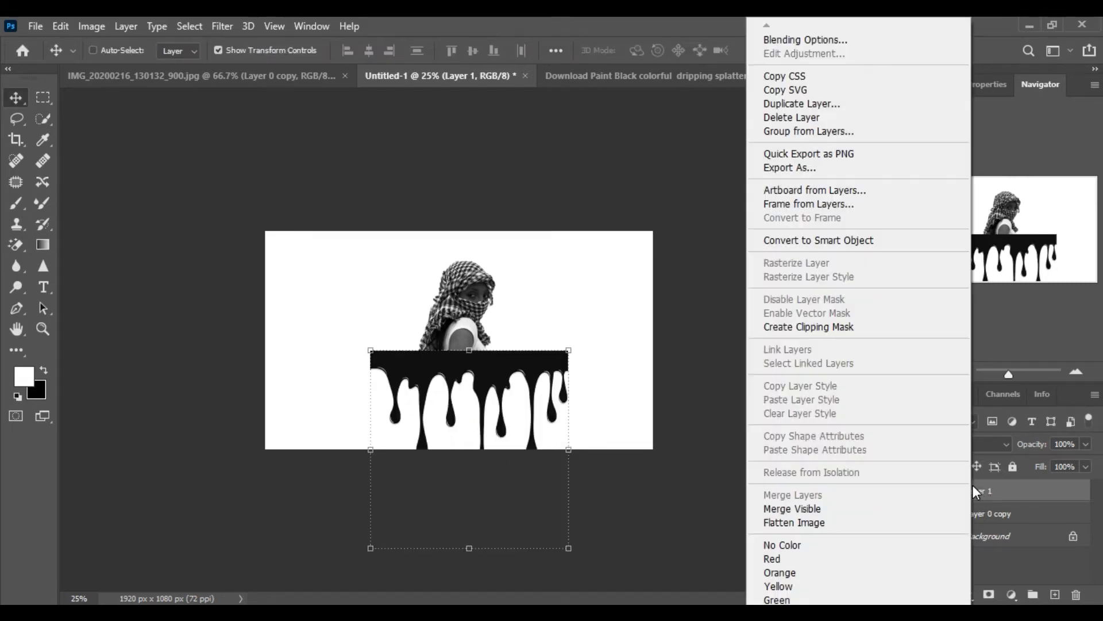
{"action": "left_click", "coordinate": [856, 242]}
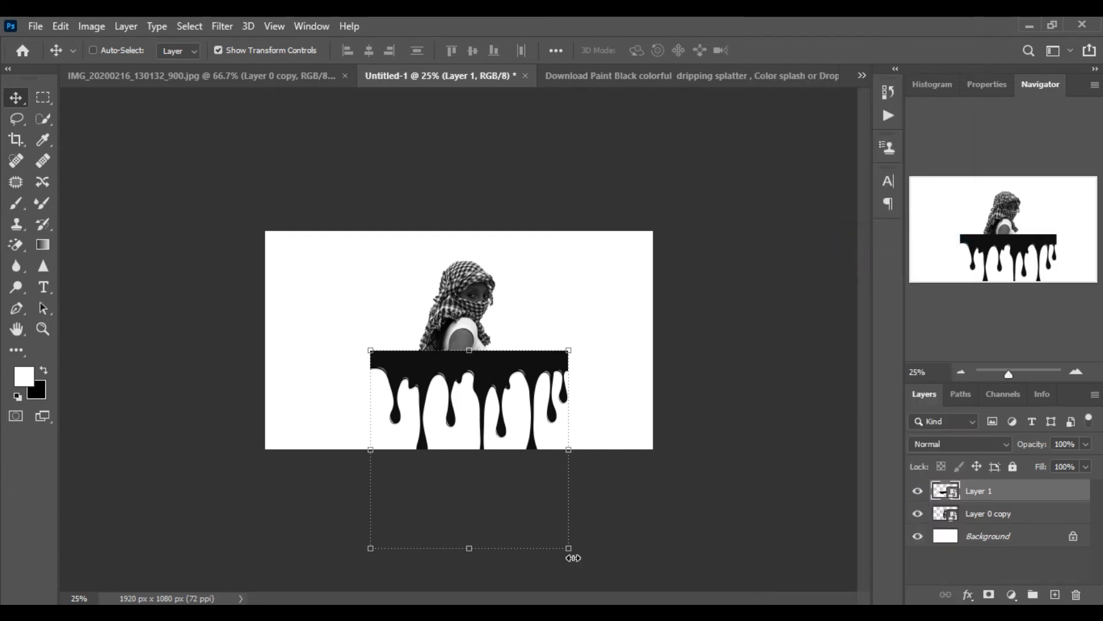
{"action": "left_click_drag", "start_coordinate": [572, 549], "coordinate": [489, 467]}
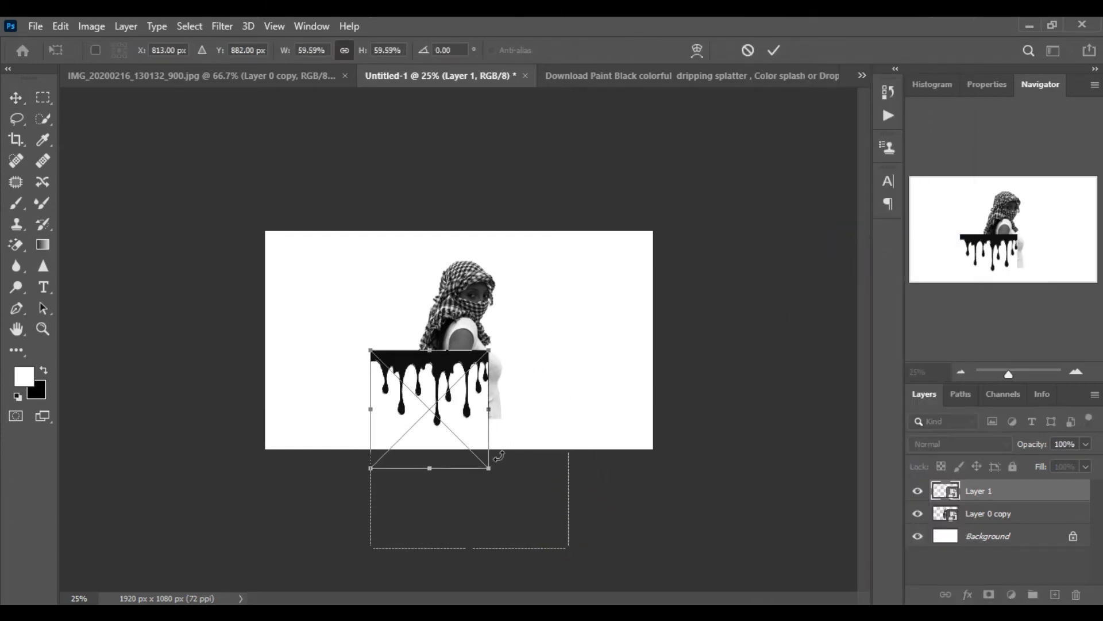
{"action": "mouse_move", "coordinate": [466, 422]}
{"action": "left_mouse_down"}
{"action": "mouse_move", "coordinate": [504, 426]}
{"action": "mouse_move", "coordinate": [510, 439]}
{"action": "mouse_move", "coordinate": [469, 426]}
{"action": "mouse_move", "coordinate": [479, 413]}
{"action": "left_mouse_up"}
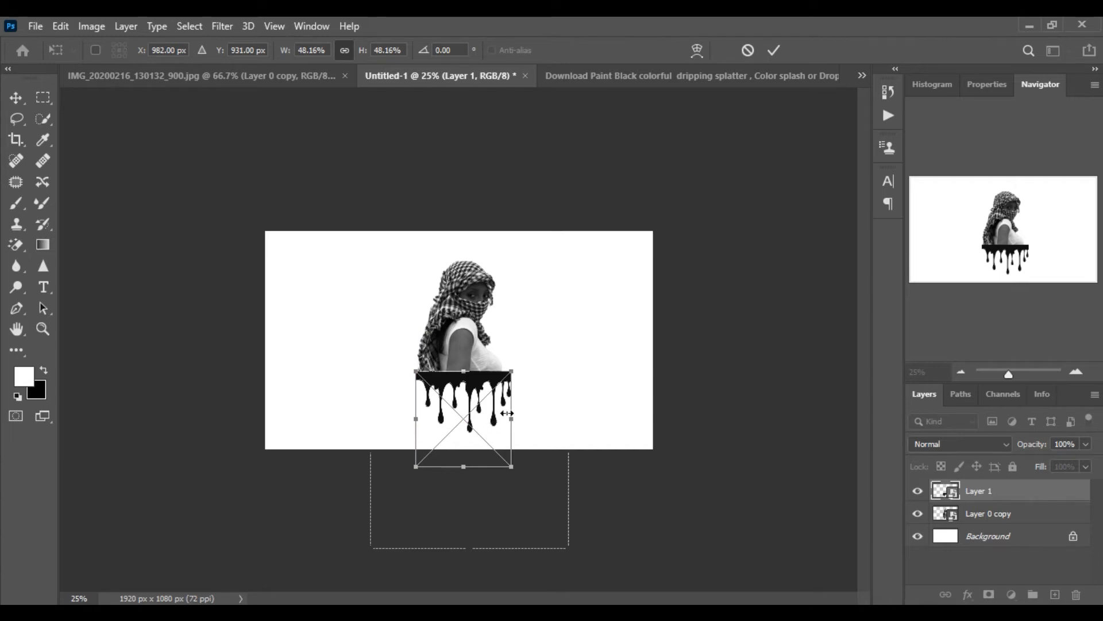
Unlink the proportions, narrow the drip layer to about 44% width to match the figure, and commit
{"action": "left_click", "coordinate": [345, 51]}
{"action": "left_click_drag", "start_coordinate": [511, 422], "coordinate": [503, 422]}
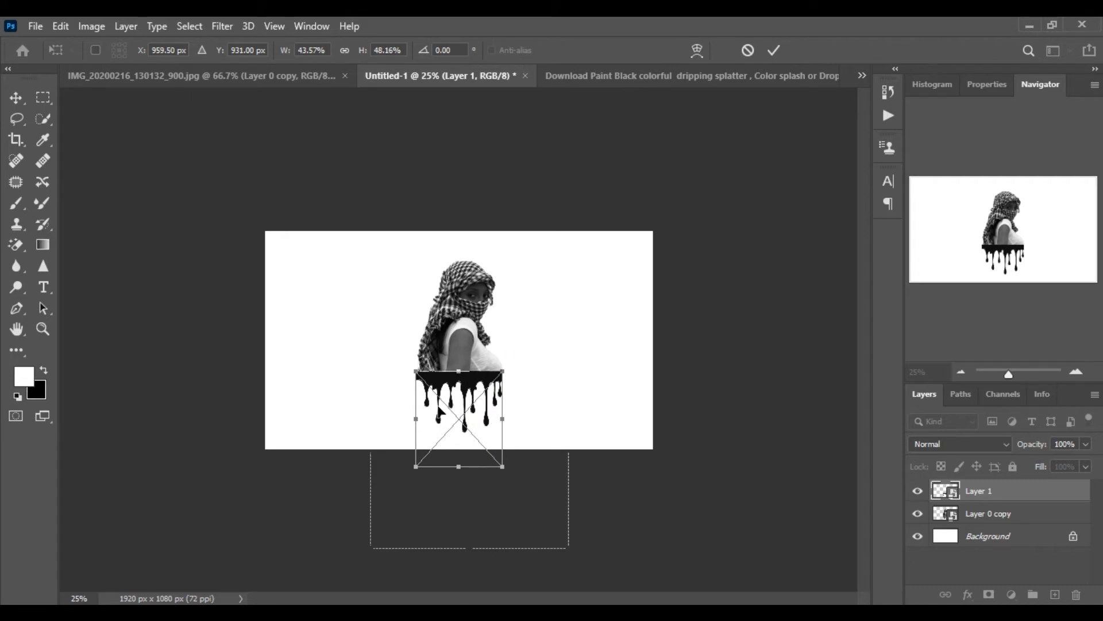
{"action": "left_click_drag", "start_coordinate": [416, 424], "coordinate": [420, 424]}
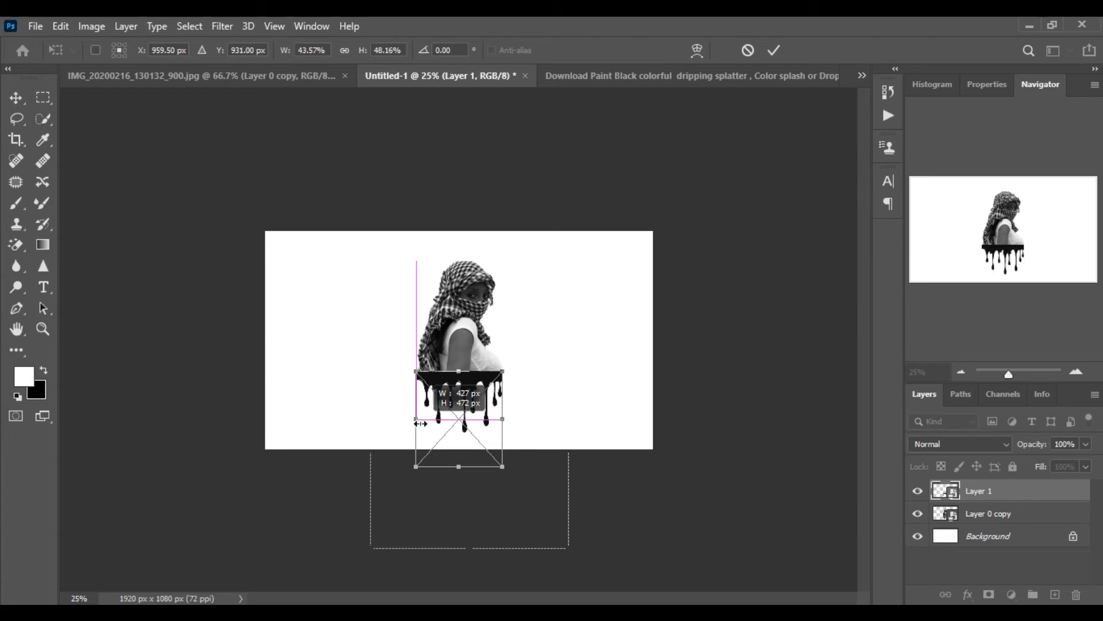
{"action": "left_click", "coordinate": [774, 50]}
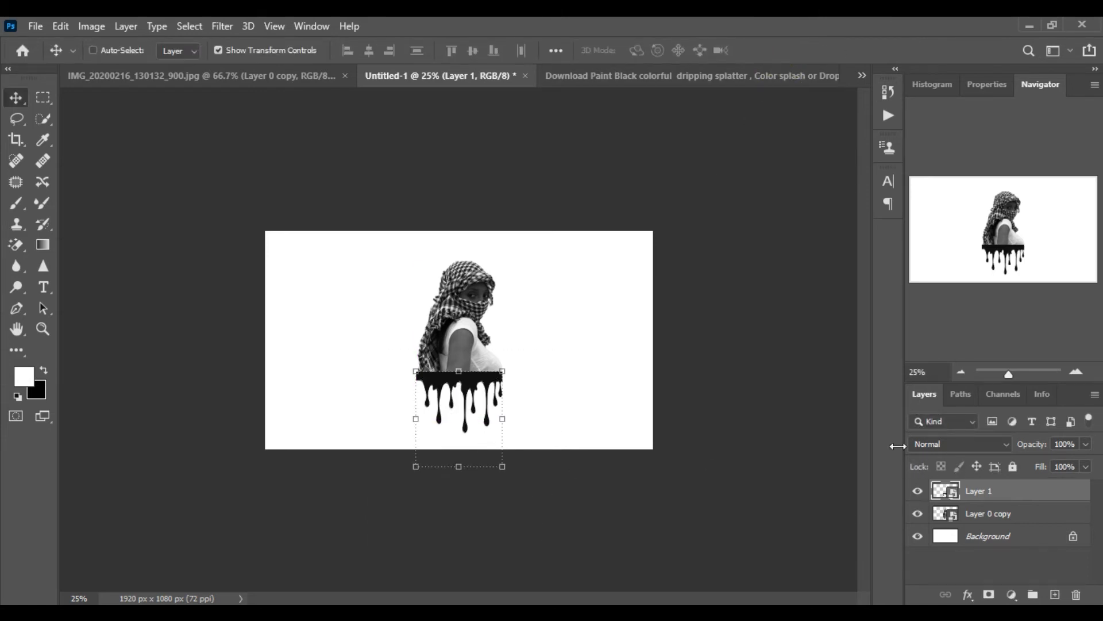
Set the drip layer's blend mode to Screen
{"action": "left_click", "coordinate": [962, 445]}
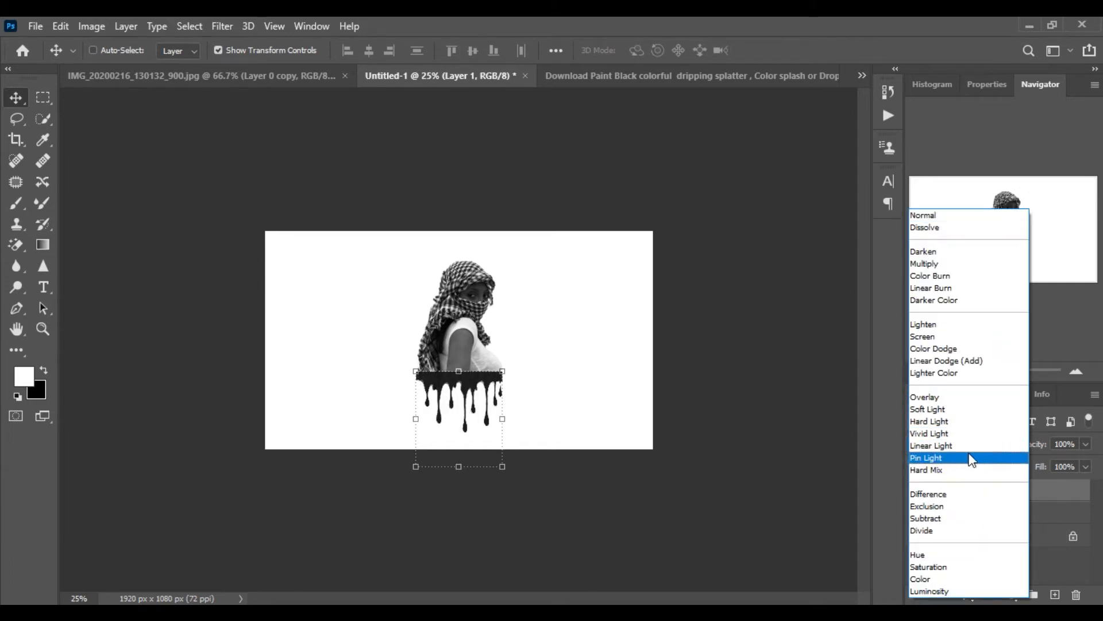
{"action": "left_click", "coordinate": [924, 343]}
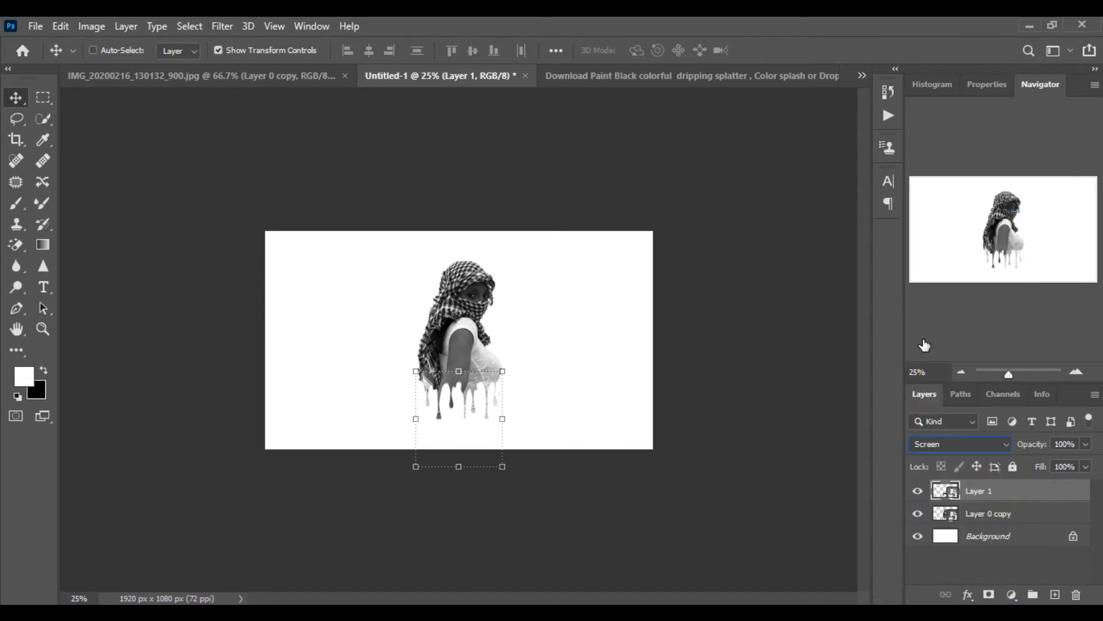
{"action": "left_click", "coordinate": [1076, 373]}
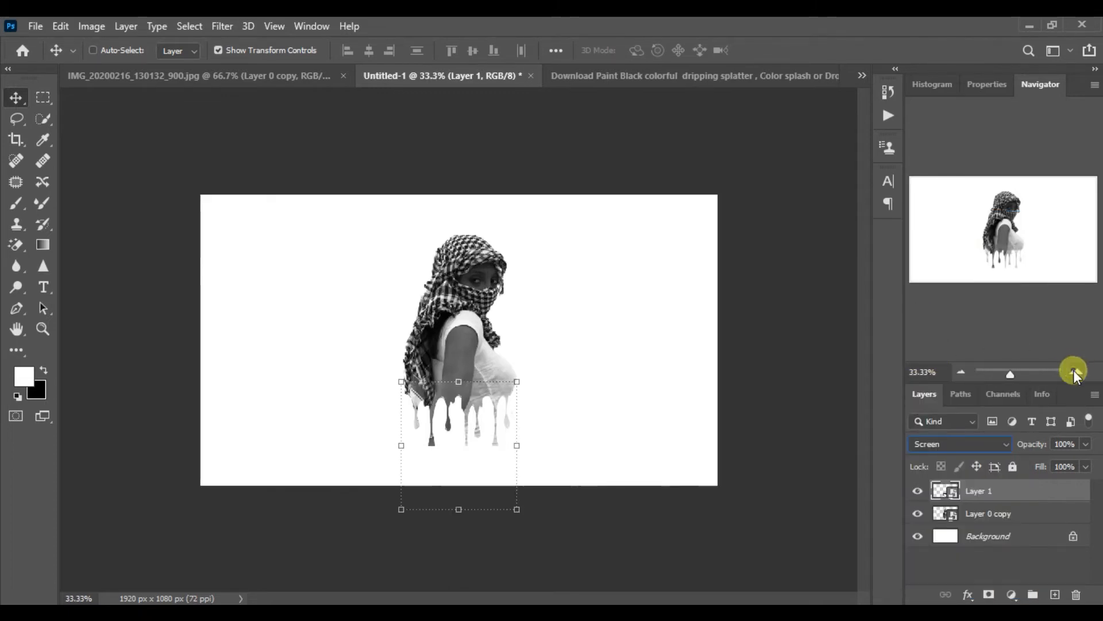
Nudge the drip layer slightly upward on the figure and add a layer mask to it
{"action": "left_click", "coordinate": [1076, 372]}
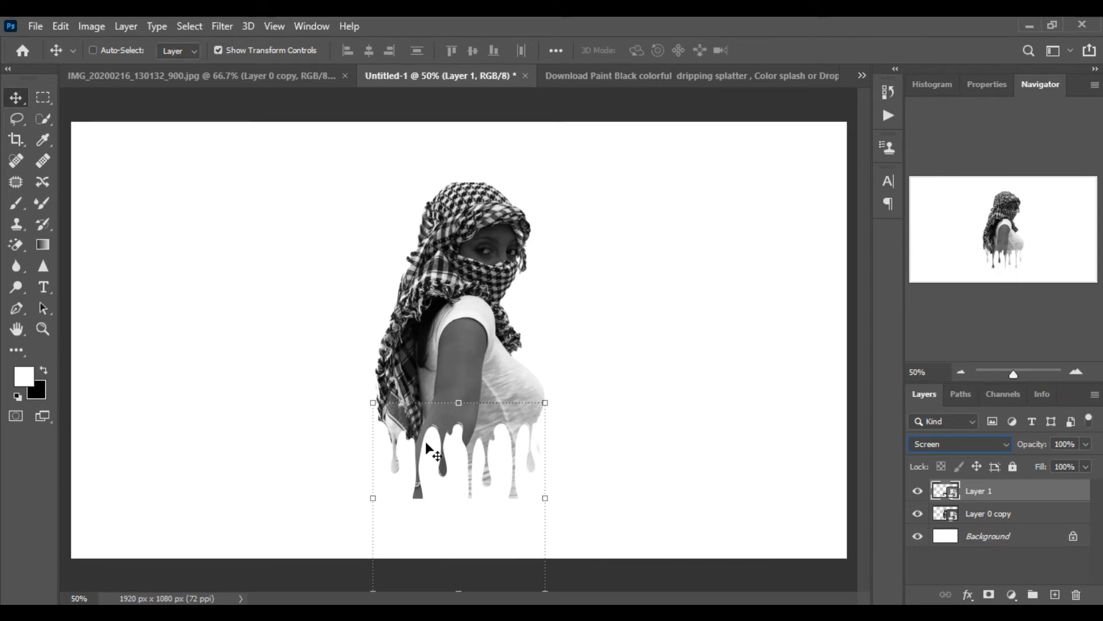
{"action": "left_click_drag", "start_coordinate": [475, 467], "coordinate": [476, 447]}
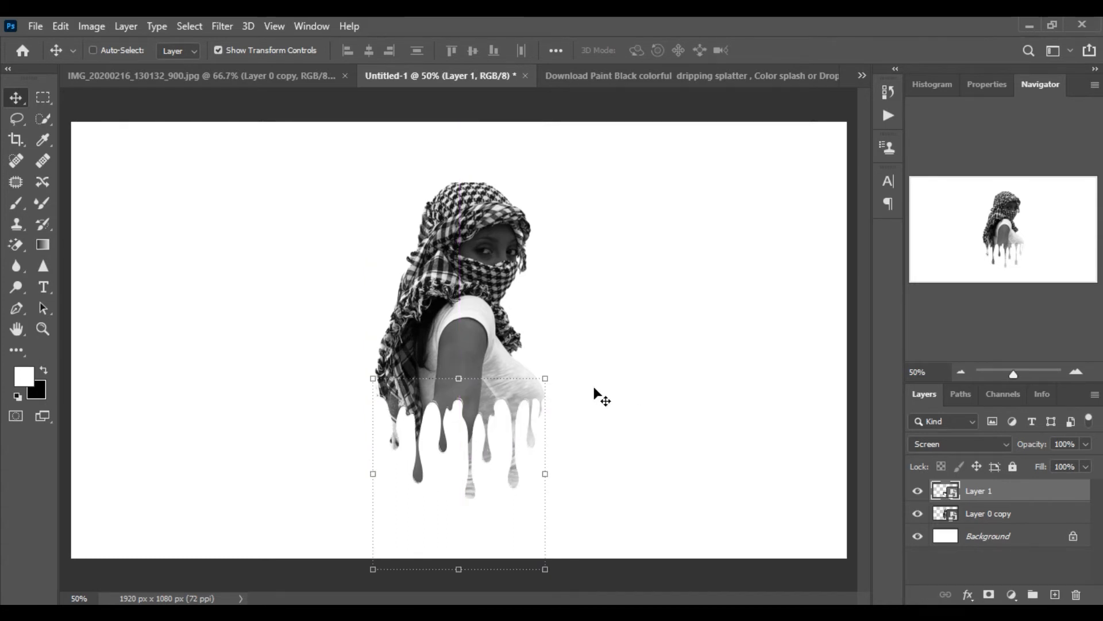
{"action": "left_click", "coordinate": [219, 52]}
{"action": "left_click", "coordinate": [989, 596]}
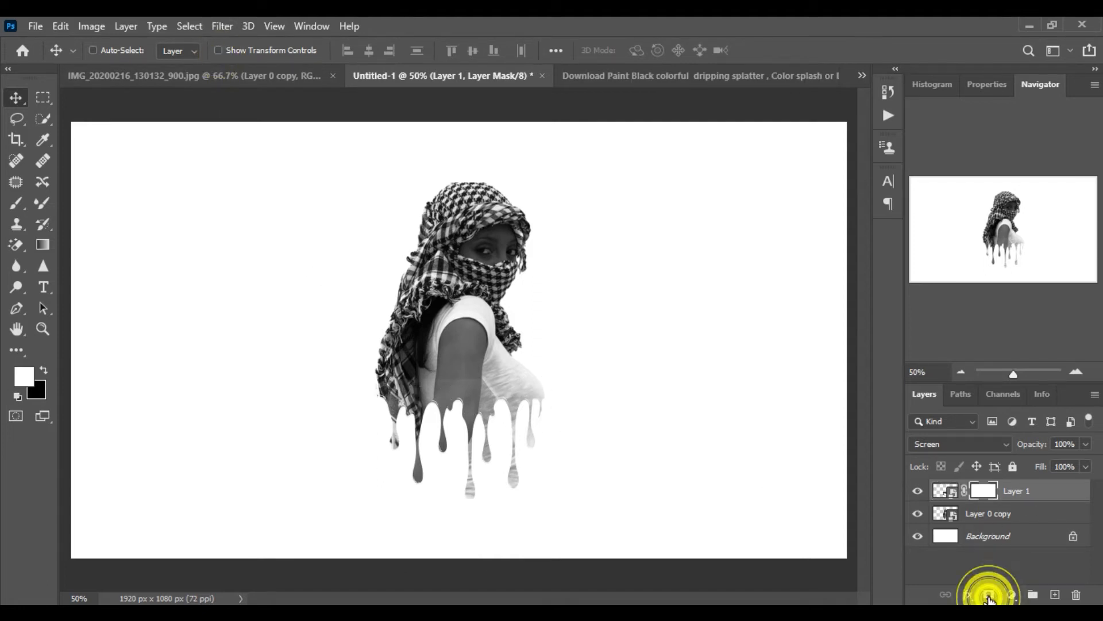
Paint black on the drip layer's mask with a soft 175 px brush, at 47% then 95% opacity, blending the drips into the figure's waist
{"action": "left_click", "coordinate": [43, 370]}
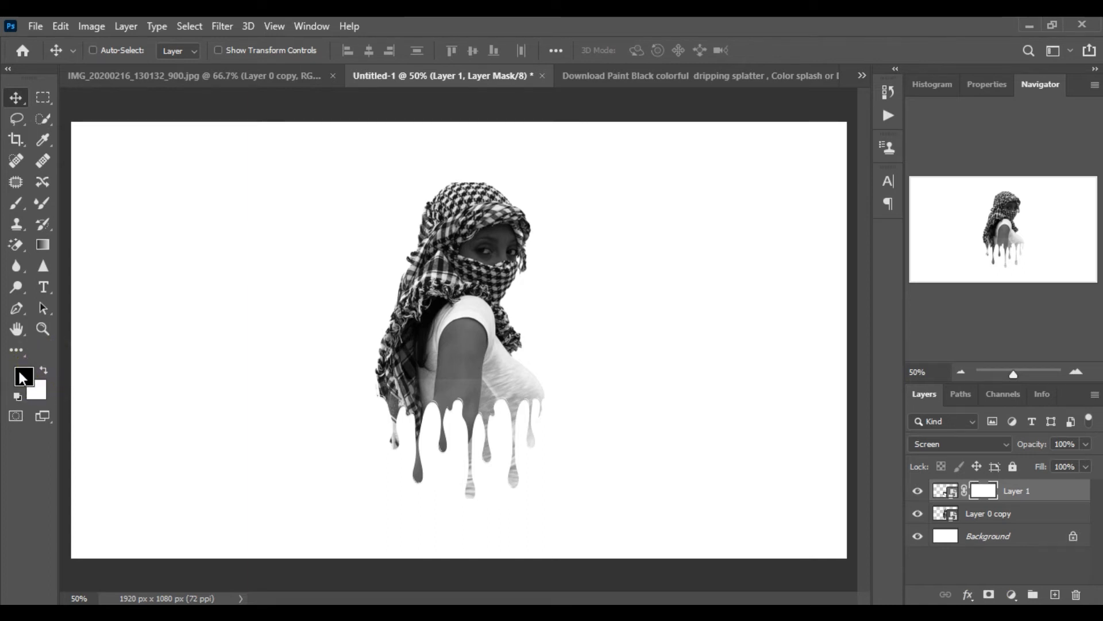
{"action": "left_click", "coordinate": [19, 208]}
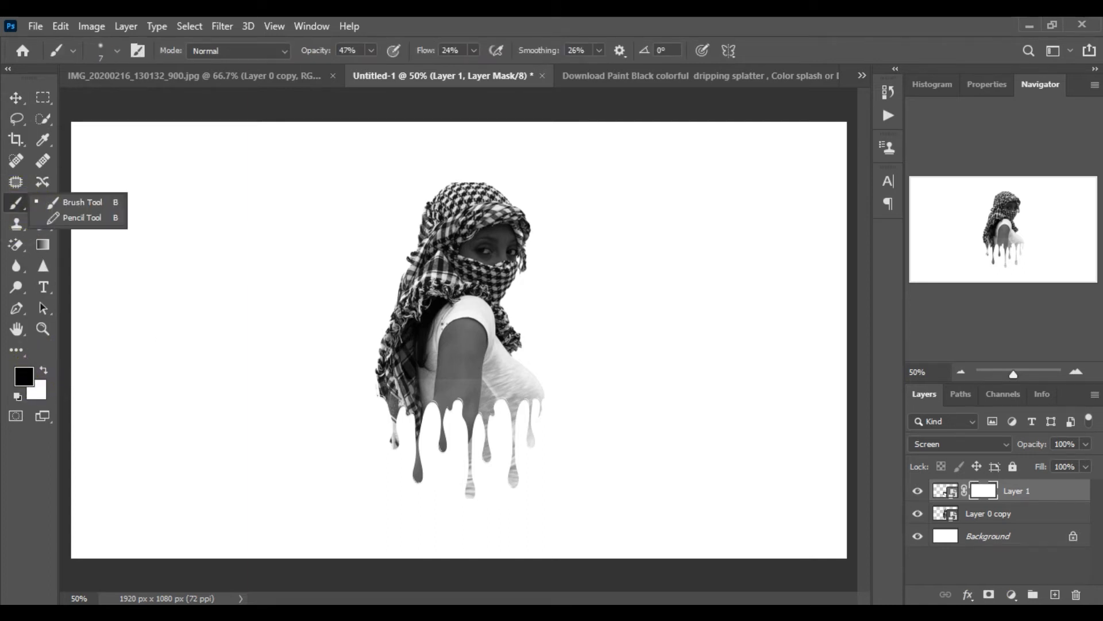
{"action": "key", "text": "bracketright"}
{"action": "key", "text": "bracketright"}
{"action": "key", "text": "bracketright"}
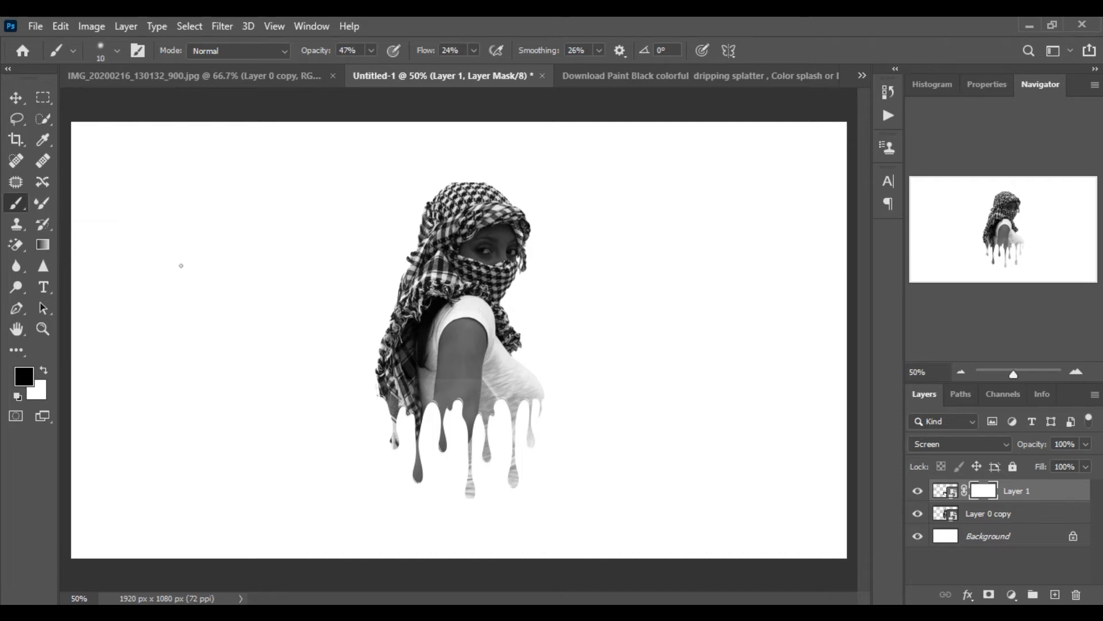
{"action": "key", "text": "bracketright"}
{"action": "key", "text": "bracketright"}
{"action": "key", "text": "bracketright"}
{"action": "key", "text": "bracketright"}
{"action": "key", "text": "bracketright"}
{"action": "key", "text": "bracketright"}
{"action": "key", "text": "bracketright"}
{"action": "key", "text": "bracketright"}
{"action": "key", "text": "bracketright"}
{"action": "key", "text": "bracketright"}
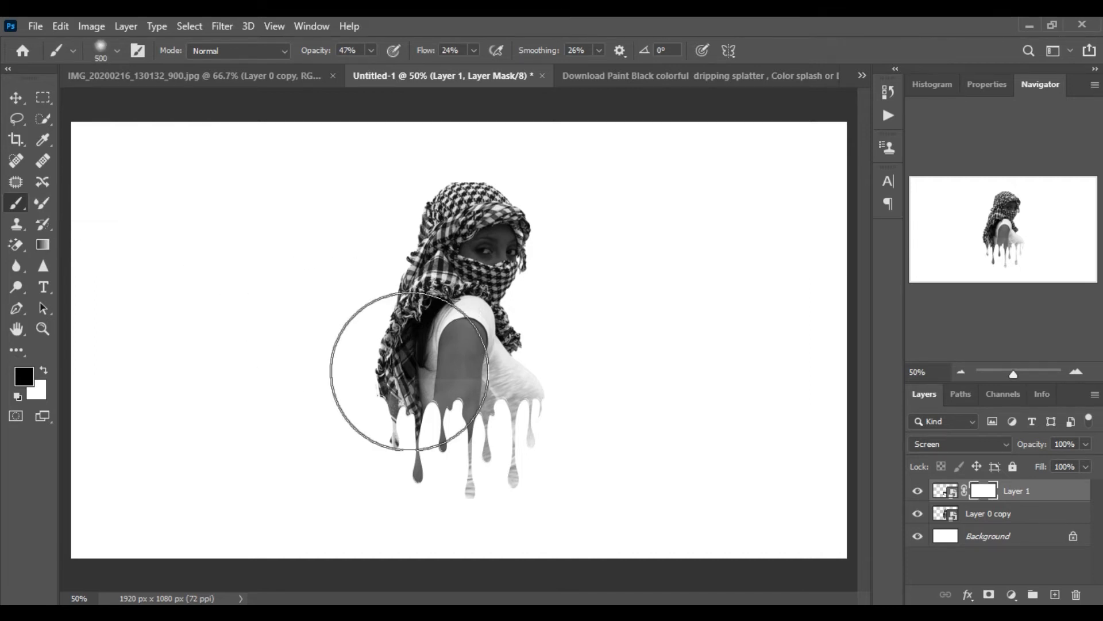
{"action": "key", "text": "bracketleft"}
{"action": "key", "text": "bracketleft"}
{"action": "key", "text": "bracketleft"}
{"action": "key", "text": "bracketleft"}
{"action": "key", "text": "bracketleft"}
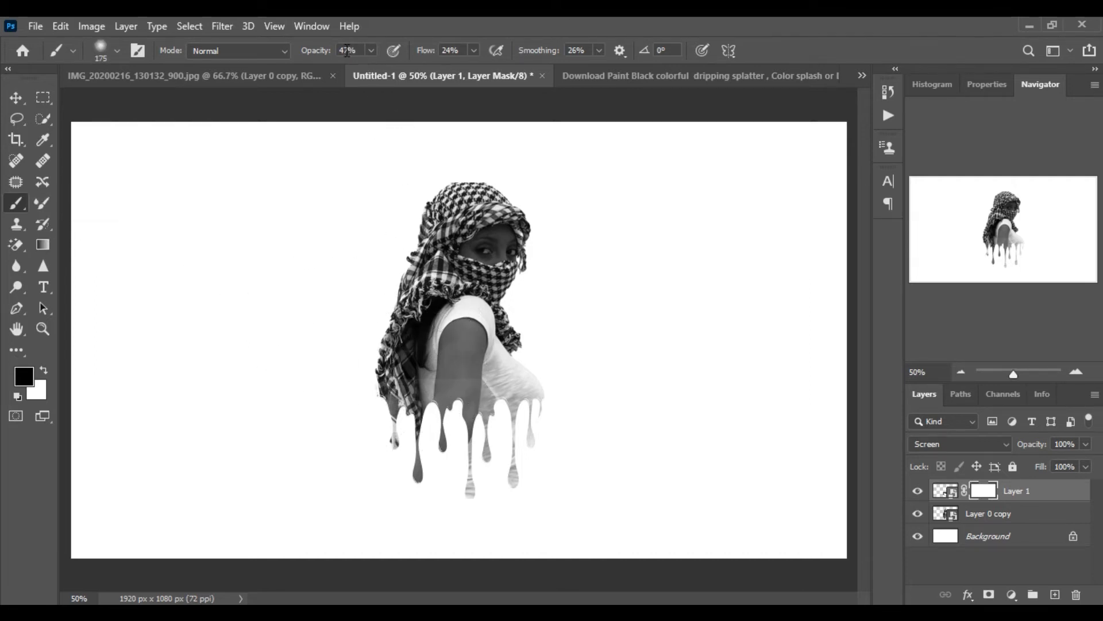
{"action": "left_click_drag", "start_coordinate": [398, 354], "coordinate": [523, 361]}
{"action": "mouse_move", "coordinate": [411, 353]}
{"action": "left_mouse_down"}
{"action": "mouse_move", "coordinate": [487, 363]}
{"action": "mouse_move", "coordinate": [397, 374]}
{"action": "mouse_move", "coordinate": [480, 359]}
{"action": "mouse_move", "coordinate": [405, 359]}
{"action": "mouse_move", "coordinate": [427, 356]}
{"action": "mouse_move", "coordinate": [477, 371]}
{"action": "mouse_move", "coordinate": [419, 355]}
{"action": "mouse_move", "coordinate": [437, 334]}
{"action": "mouse_move", "coordinate": [481, 352]}
{"action": "mouse_move", "coordinate": [484, 379]}
{"action": "mouse_move", "coordinate": [468, 356]}
{"action": "mouse_move", "coordinate": [457, 359]}
{"action": "mouse_move", "coordinate": [473, 379]}
{"action": "mouse_move", "coordinate": [458, 350]}
{"action": "mouse_move", "coordinate": [475, 359]}
{"action": "mouse_move", "coordinate": [437, 355]}
{"action": "mouse_move", "coordinate": [497, 356]}
{"action": "left_mouse_up"}
{"action": "mouse_move", "coordinate": [372, 50]}
{"action": "left_mouse_down"}
{"action": "mouse_move", "coordinate": [362, 63]}
{"action": "mouse_move", "coordinate": [410, 70]}
{"action": "left_mouse_up"}
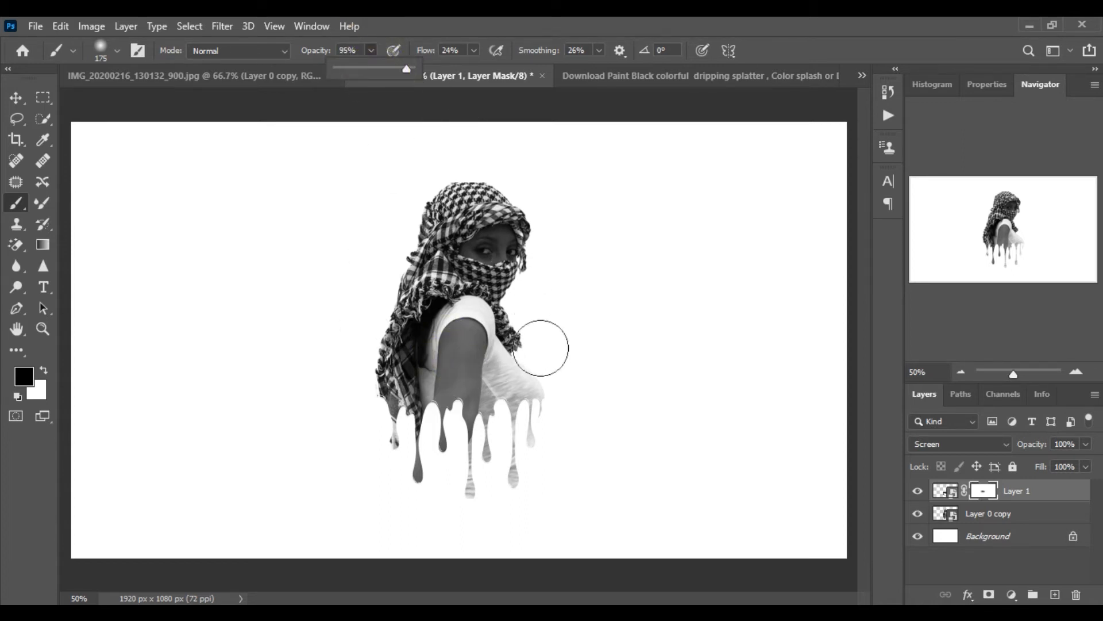
{"action": "left_click_drag", "start_coordinate": [544, 346], "coordinate": [512, 355]}
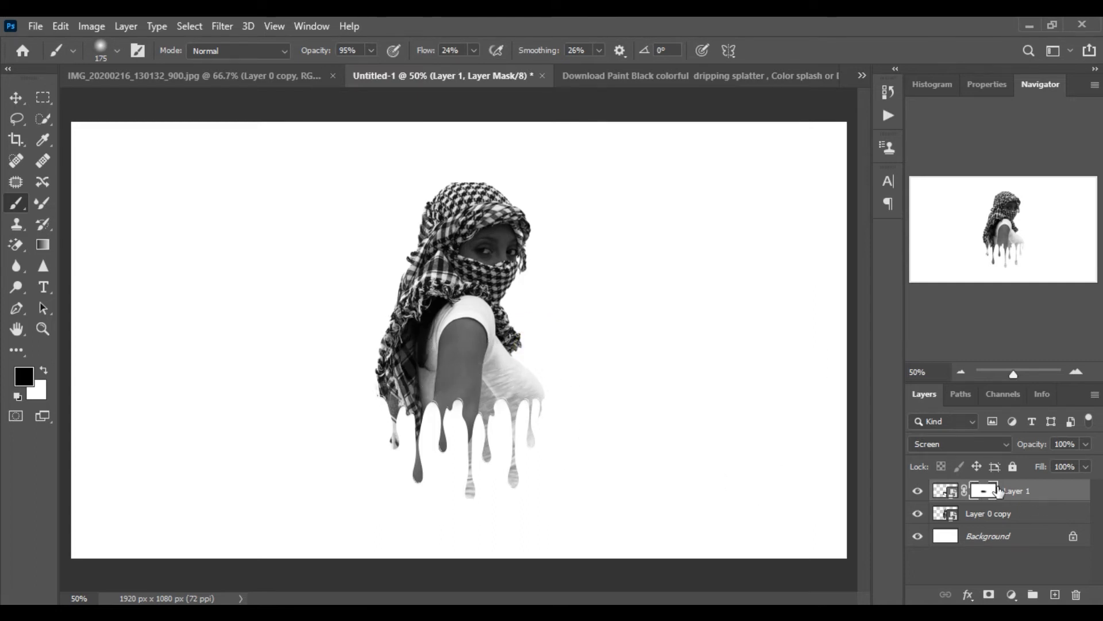
Disable and re-enable the drip layer's mask to compare the blend
{"action": "right_click", "coordinate": [999, 491]}
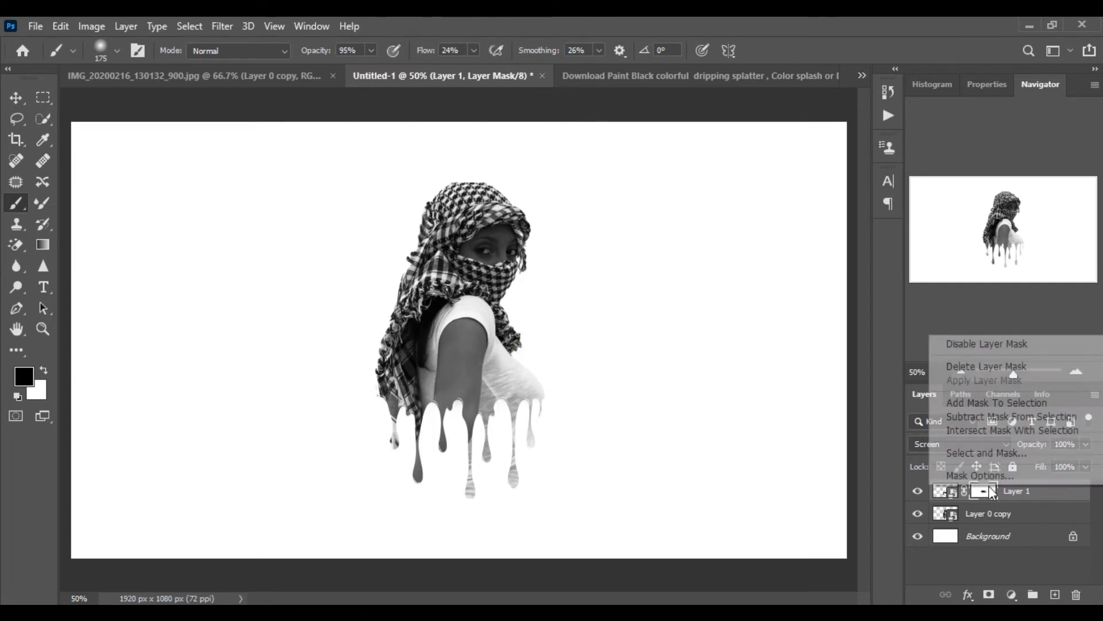
{"action": "left_click", "coordinate": [982, 344]}
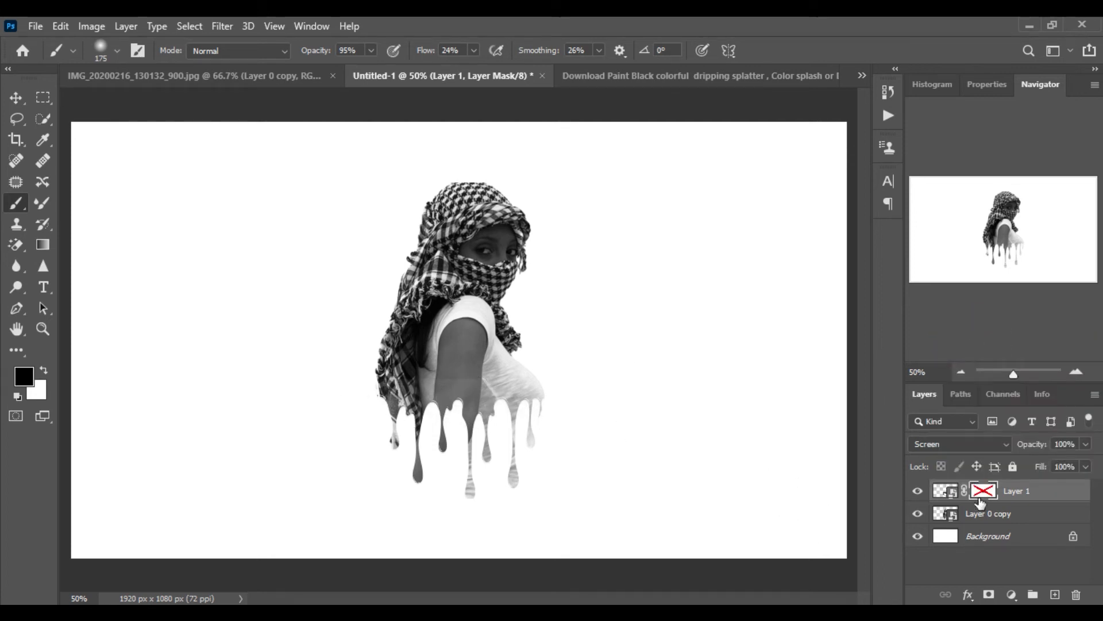
{"action": "right_click", "coordinate": [983, 495]}
{"action": "left_click", "coordinate": [990, 354]}
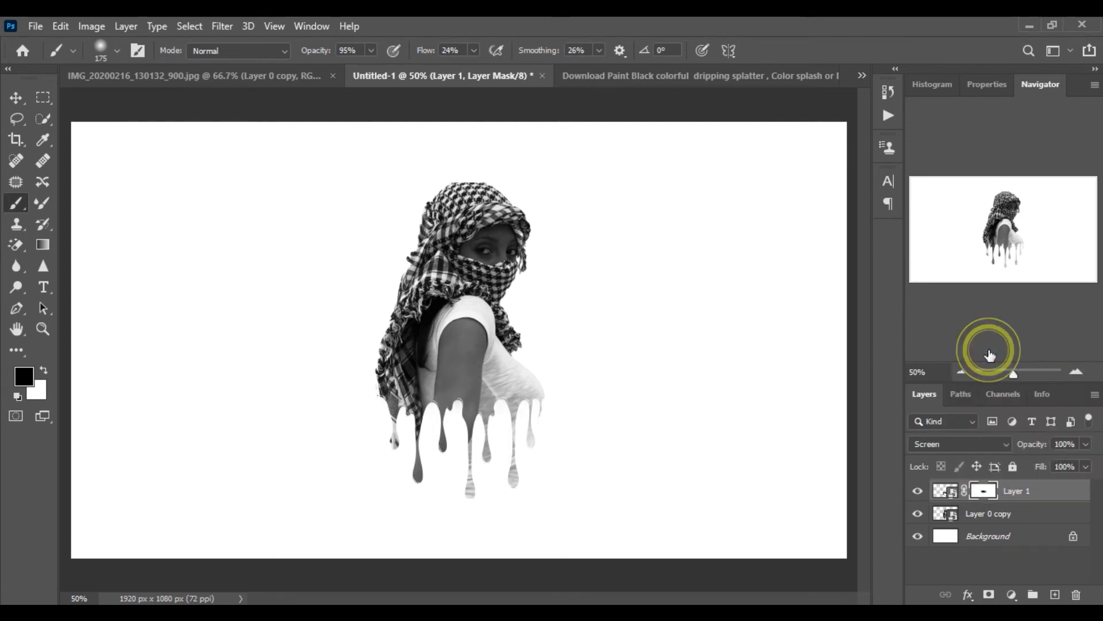
Paint on the drip layer's mask beside the figure's chest at 100% zoom to hide leftover drip edges
{"action": "left_click", "coordinate": [960, 372]}
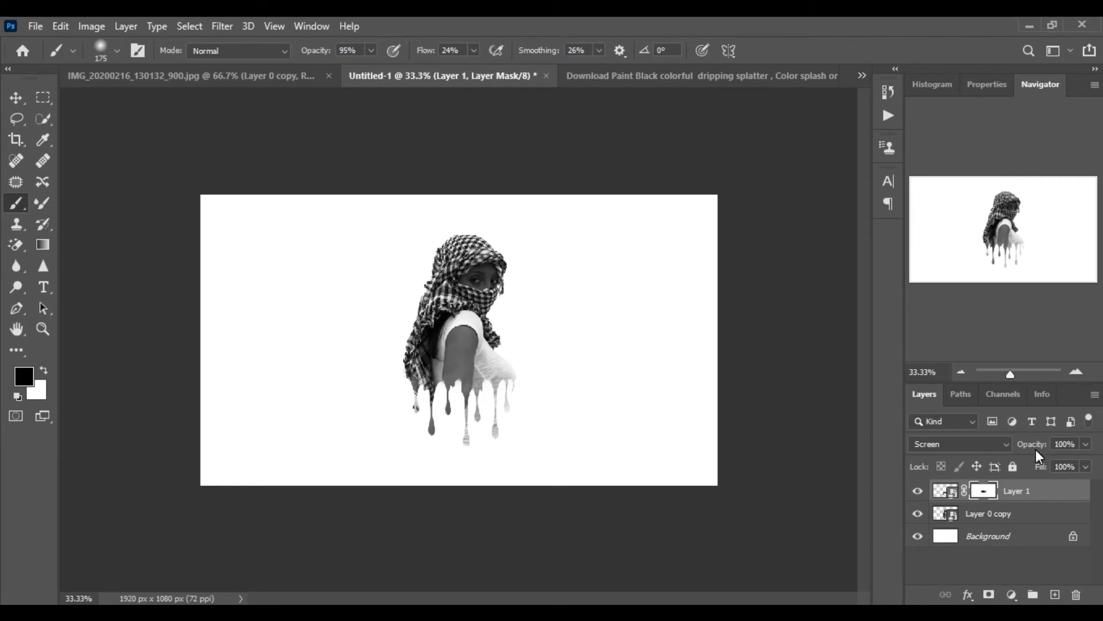
{"action": "left_click", "coordinate": [1071, 371]}
{"action": "left_click", "coordinate": [1071, 372]}
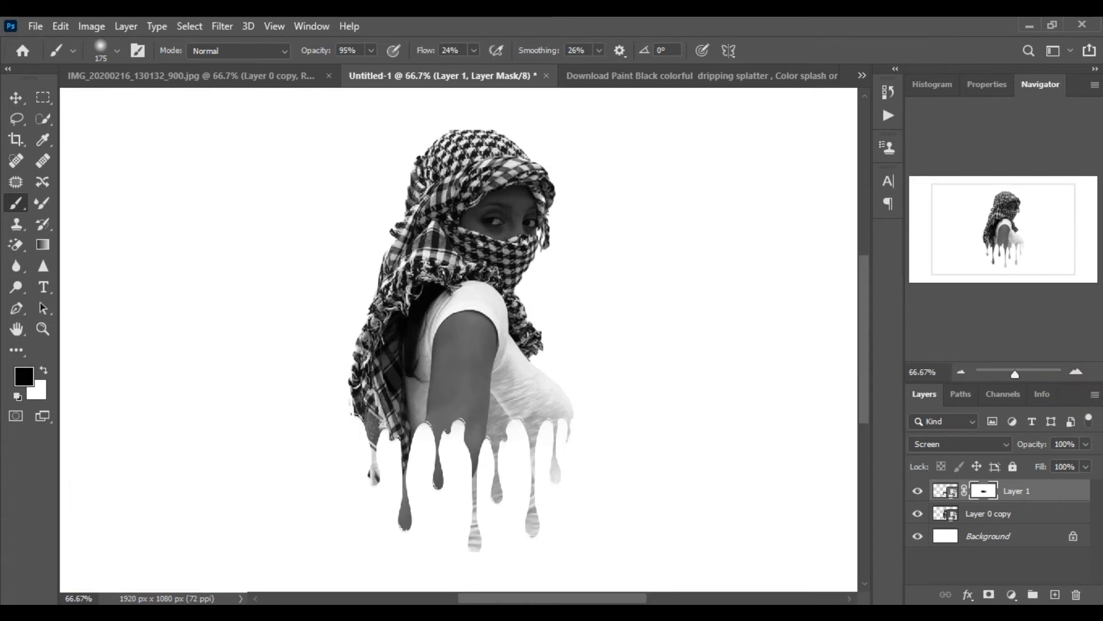
{"action": "left_click", "coordinate": [1080, 373]}
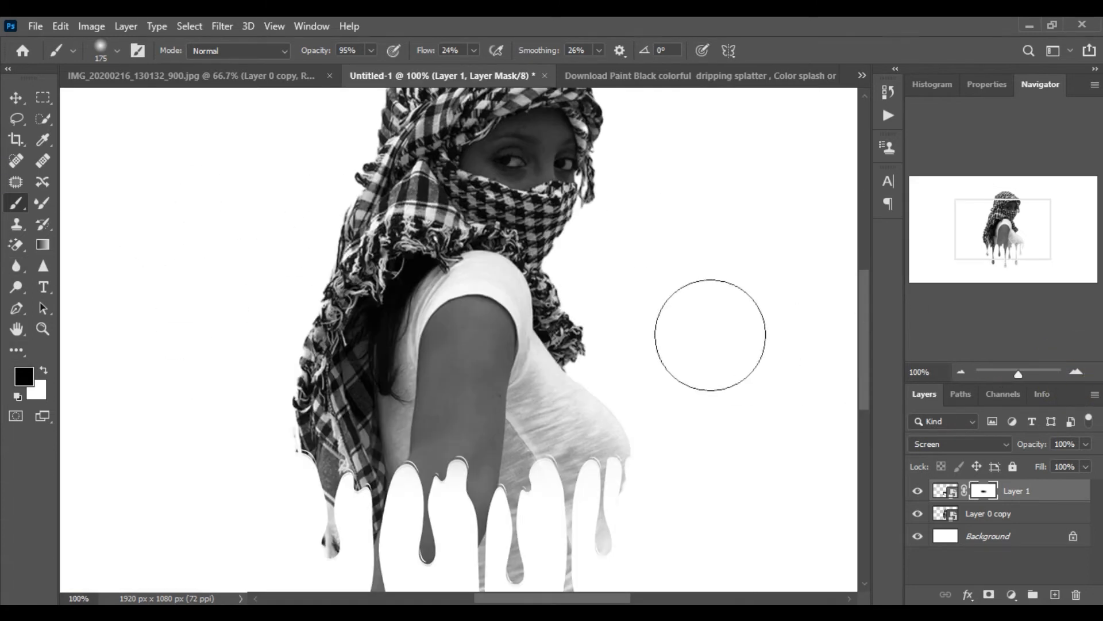
{"action": "mouse_move", "coordinate": [657, 319]}
{"action": "left_mouse_down"}
{"action": "mouse_move", "coordinate": [635, 352]}
{"action": "mouse_move", "coordinate": [635, 397]}
{"action": "left_mouse_up"}
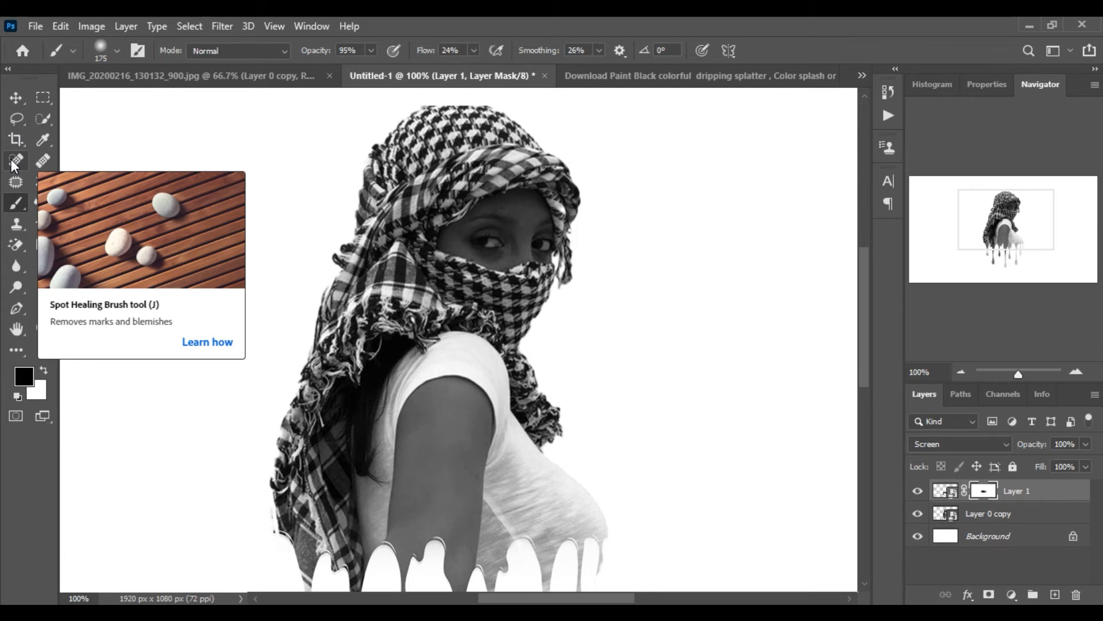
Select the figure on Layer 0 copy with Select Subject using the Quick Selection tool
{"action": "left_click", "coordinate": [38, 119]}
{"action": "left_click", "coordinate": [989, 514]}
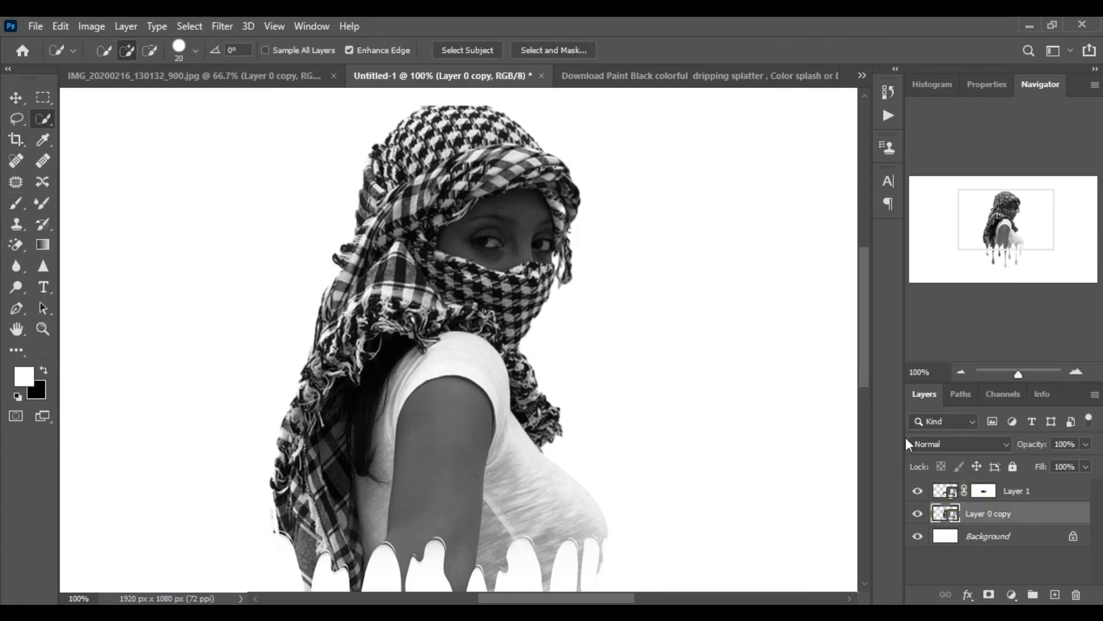
{"action": "left_click", "coordinate": [470, 48]}
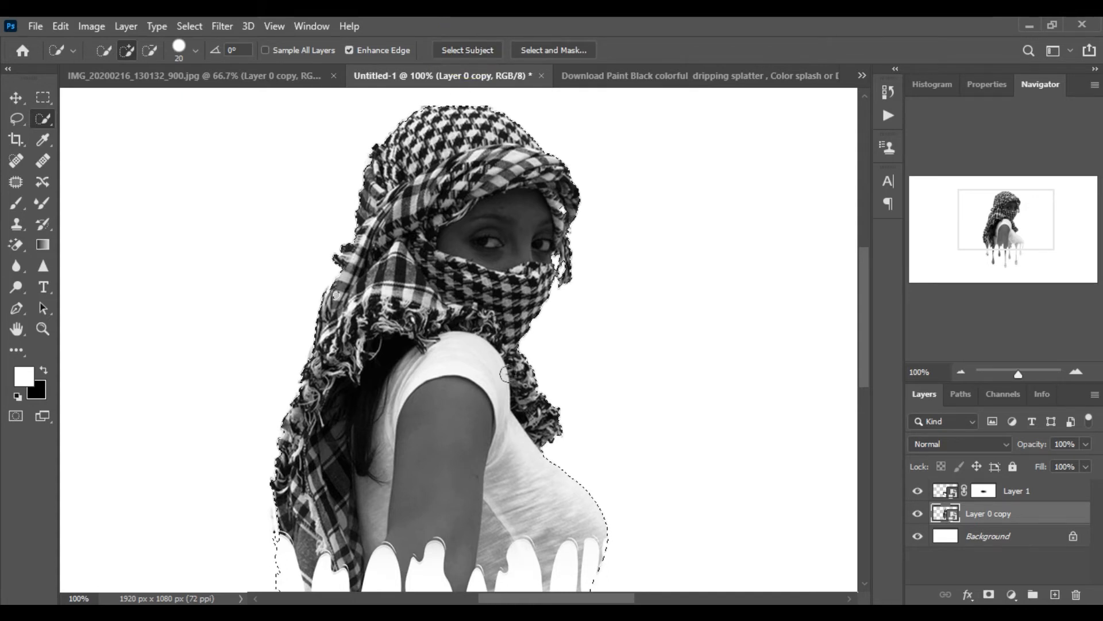
Subtract the arm, shirt and lower body from the selection so only the scarf remains
{"action": "scroll", "coordinate": [489, 324], "scroll_direction": "down", "scroll_amount": 2}
{"action": "scroll", "coordinate": [486, 324], "scroll_direction": "down", "scroll_amount": 4}
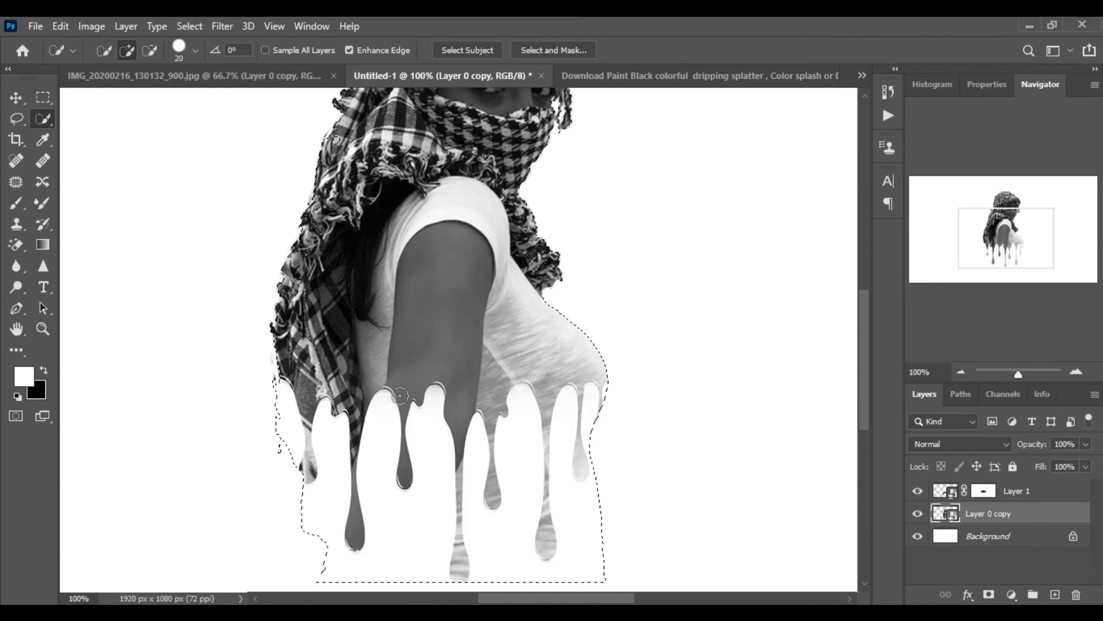
{"action": "left_click", "coordinate": [150, 46]}
{"action": "mouse_move", "coordinate": [511, 543]}
{"action": "left_mouse_down"}
{"action": "mouse_move", "coordinate": [460, 551]}
{"action": "mouse_move", "coordinate": [421, 534]}
{"action": "mouse_move", "coordinate": [353, 581]}
{"action": "mouse_move", "coordinate": [322, 525]}
{"action": "mouse_move", "coordinate": [323, 474]}
{"action": "mouse_move", "coordinate": [316, 506]}
{"action": "left_mouse_up"}
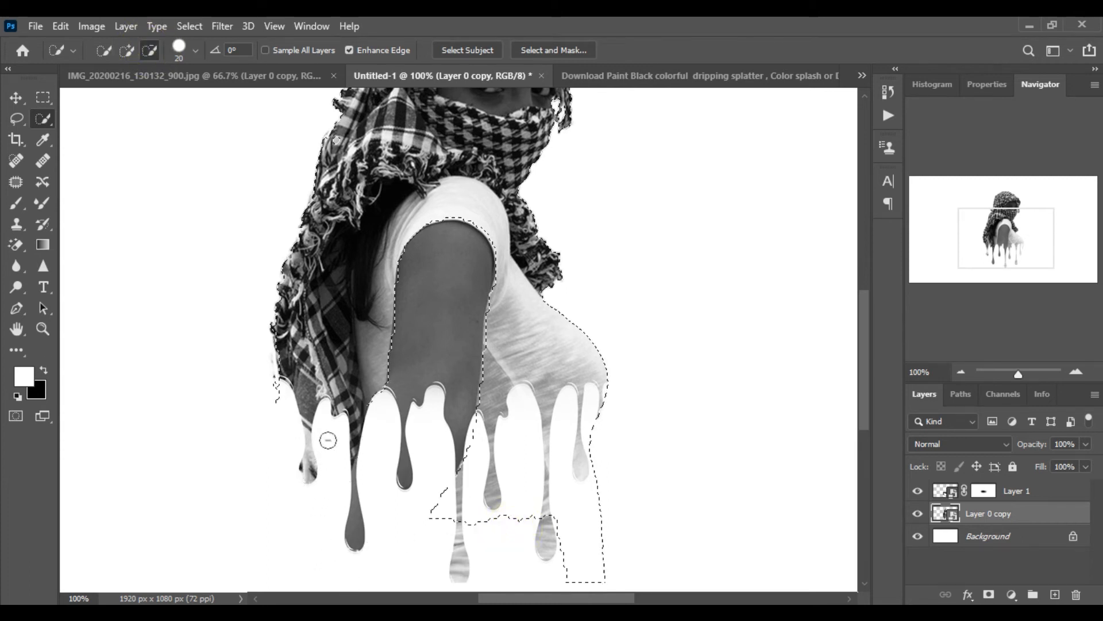
{"action": "left_click", "coordinate": [462, 252]}
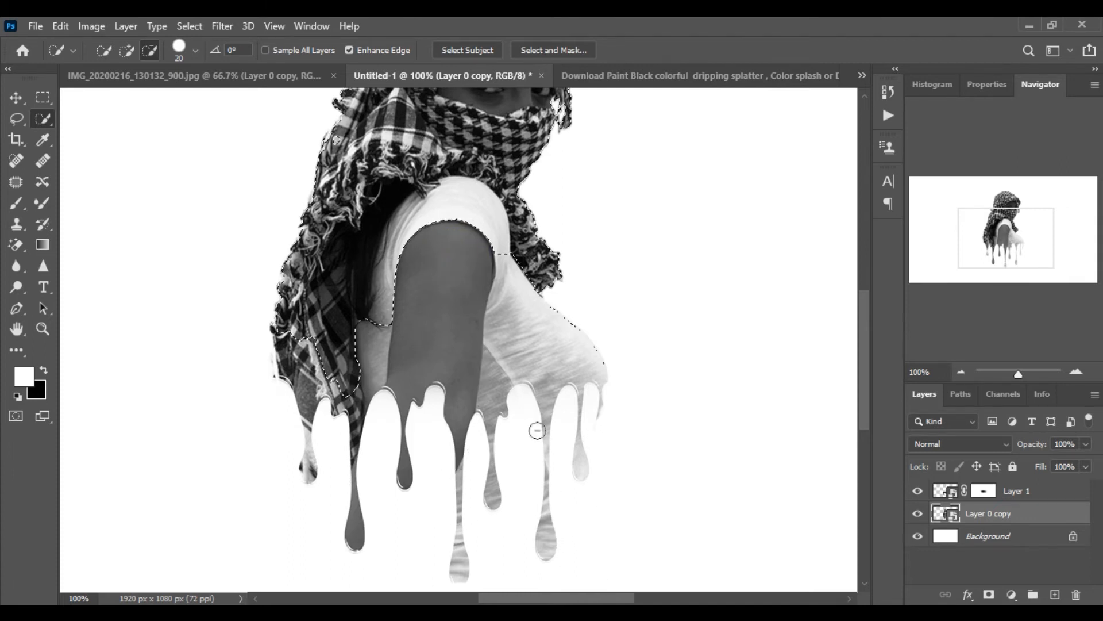
{"action": "scroll", "coordinate": [537, 431], "scroll_direction": "up", "scroll_amount": 3}
{"action": "scroll", "coordinate": [537, 429], "scroll_direction": "up", "scroll_amount": 3}
{"action": "left_click", "coordinate": [512, 168]}
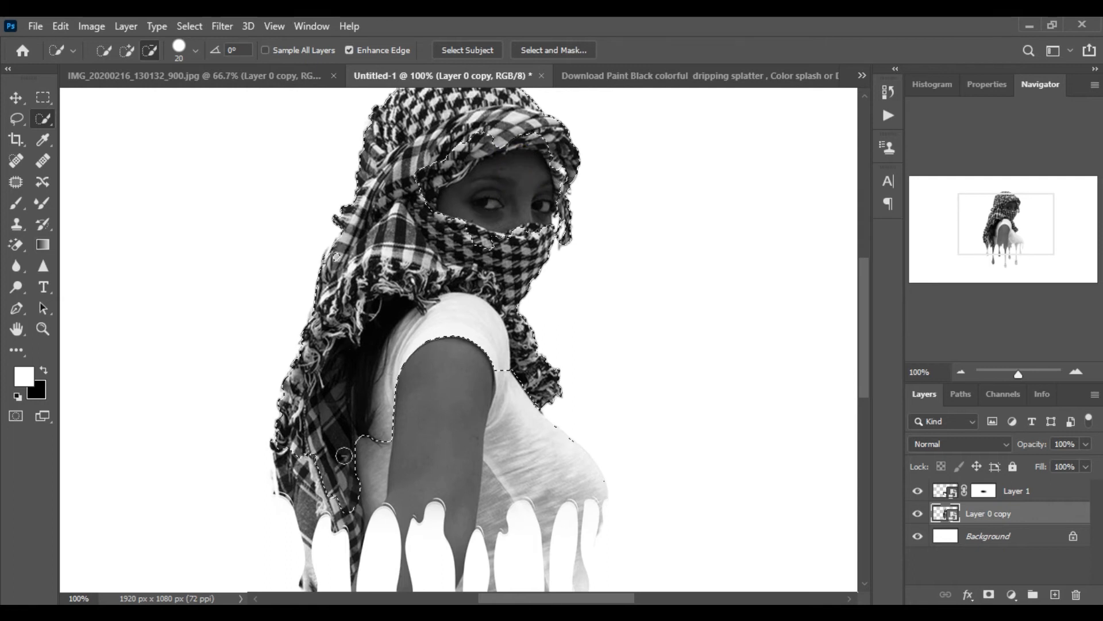
{"action": "left_click", "coordinate": [384, 434]}
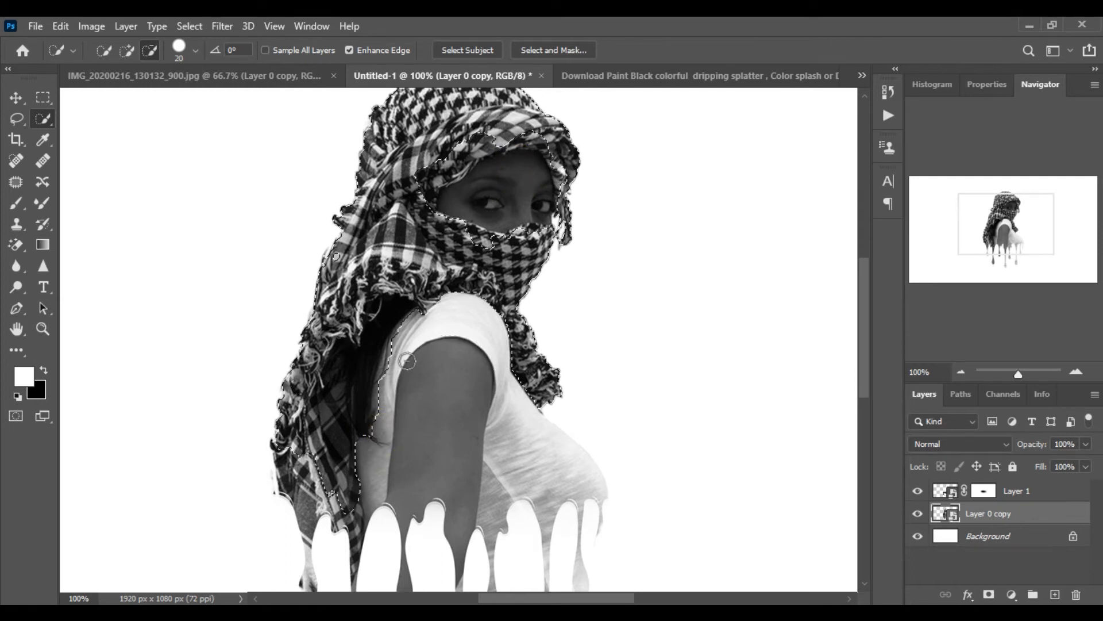
Add the missed scarf areas at the lower left and top of the head back to the selection
{"action": "left_click", "coordinate": [126, 46]}
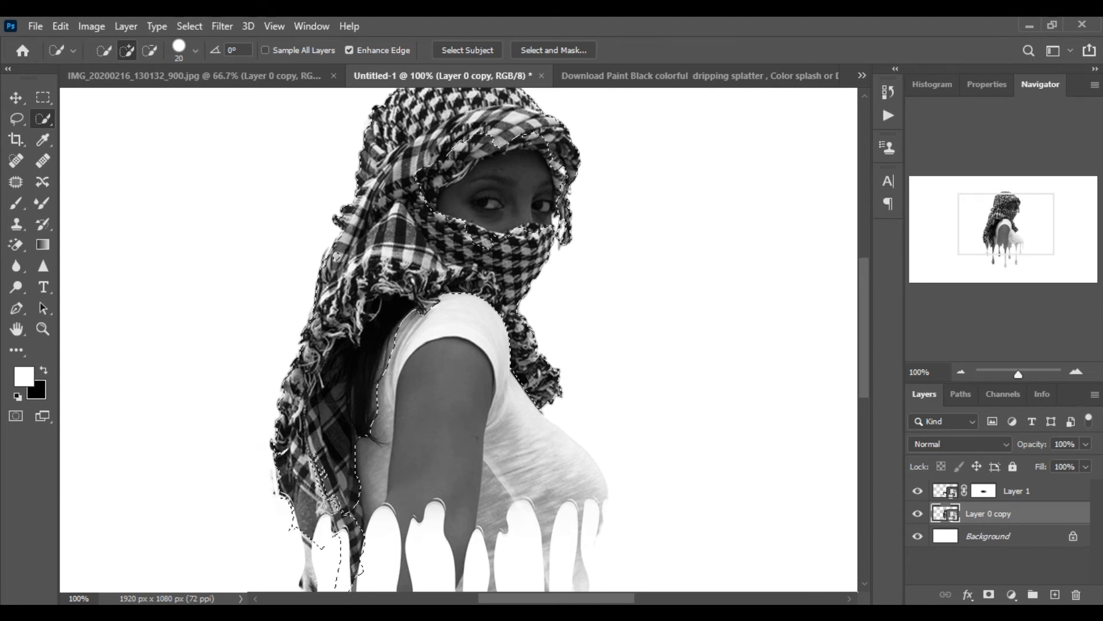
{"action": "mouse_move", "coordinate": [319, 471]}
{"action": "left_mouse_down"}
{"action": "mouse_move", "coordinate": [325, 504]}
{"action": "mouse_move", "coordinate": [311, 477]}
{"action": "mouse_move", "coordinate": [309, 537]}
{"action": "left_mouse_up"}
{"action": "scroll", "coordinate": [309, 529], "scroll_direction": "down", "scroll_amount": 2}
{"action": "scroll", "coordinate": [310, 528], "scroll_direction": "down", "scroll_amount": 1}
{"action": "scroll", "coordinate": [458, 296], "scroll_direction": "up", "scroll_amount": 5}
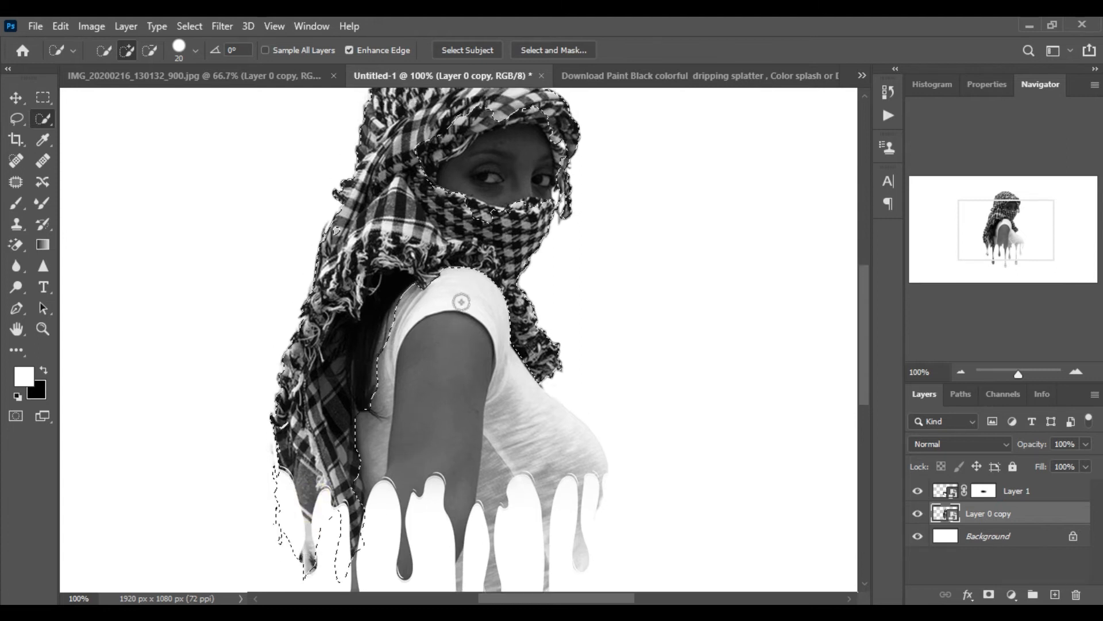
{"action": "left_click", "coordinate": [456, 157]}
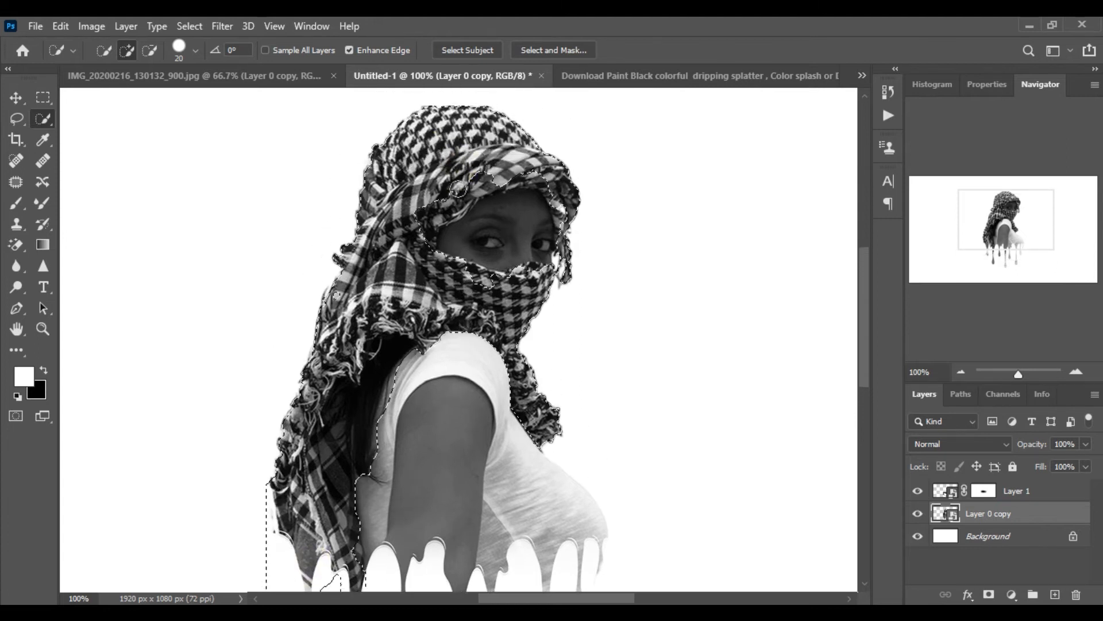
{"action": "left_click", "coordinate": [476, 189]}
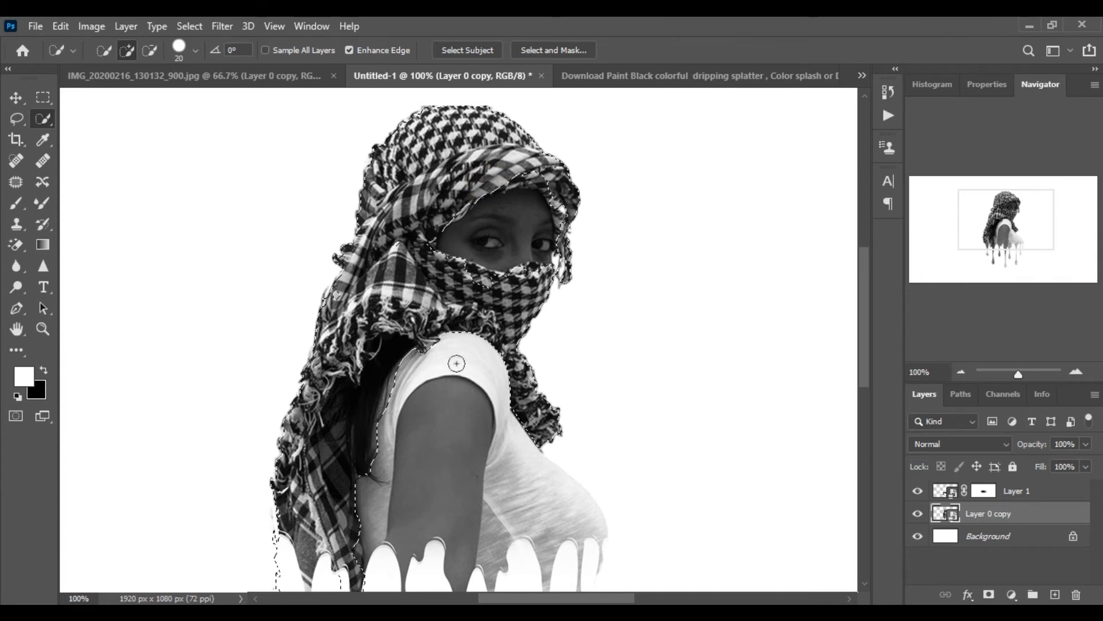
{"action": "left_click", "coordinate": [472, 285]}
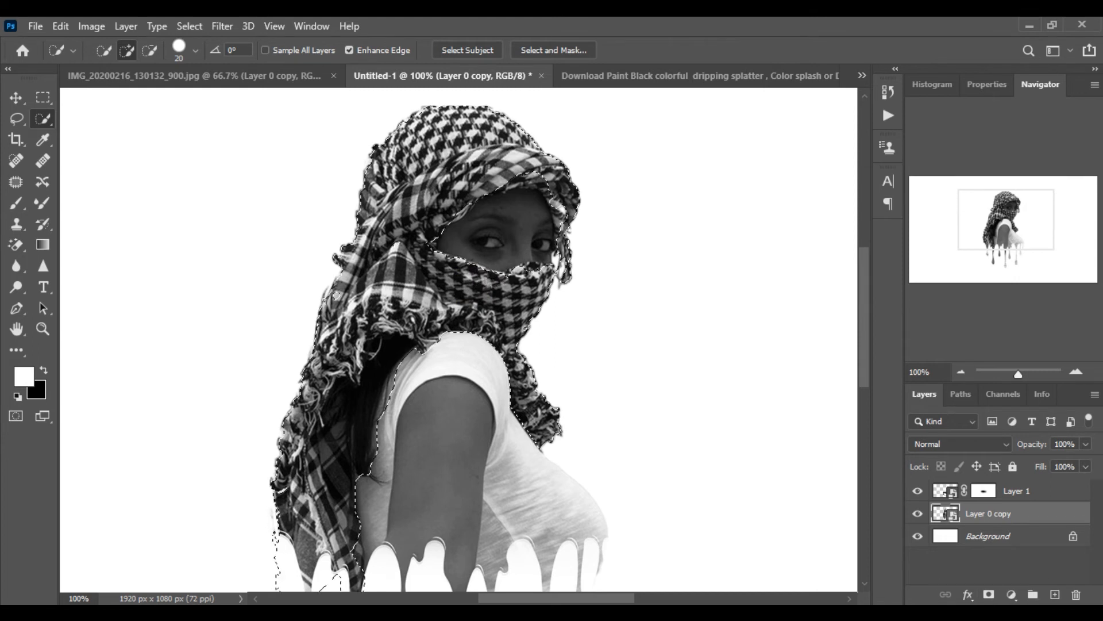
{"action": "left_click", "coordinate": [1055, 594]}
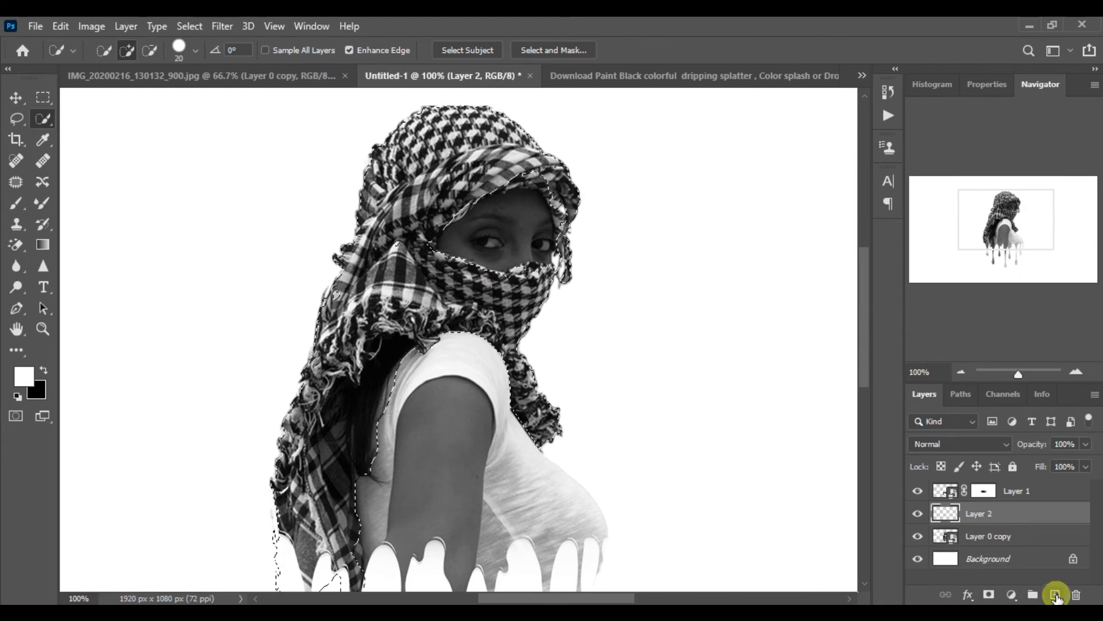
{"action": "left_click", "coordinate": [1012, 594]}
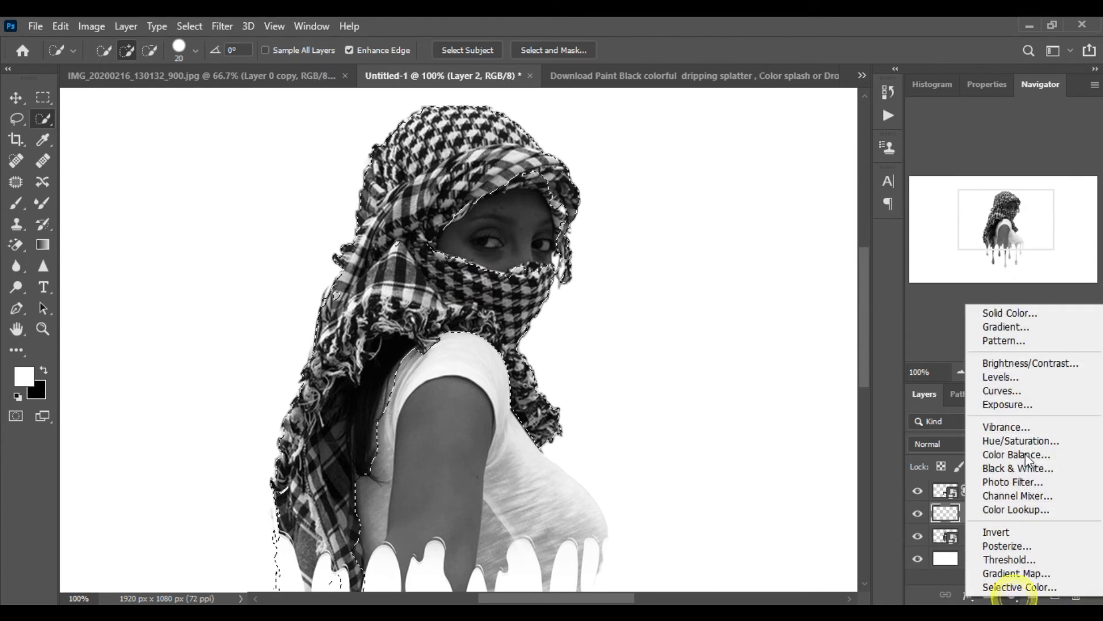
{"action": "left_click", "coordinate": [1008, 320]}
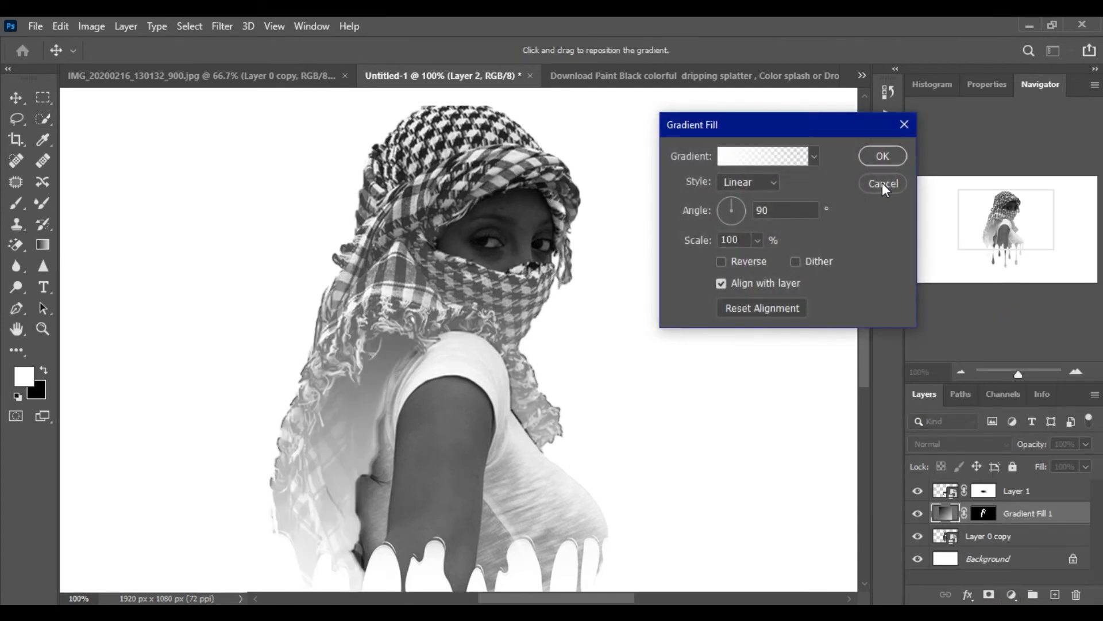
{"action": "left_click", "coordinate": [882, 182]}
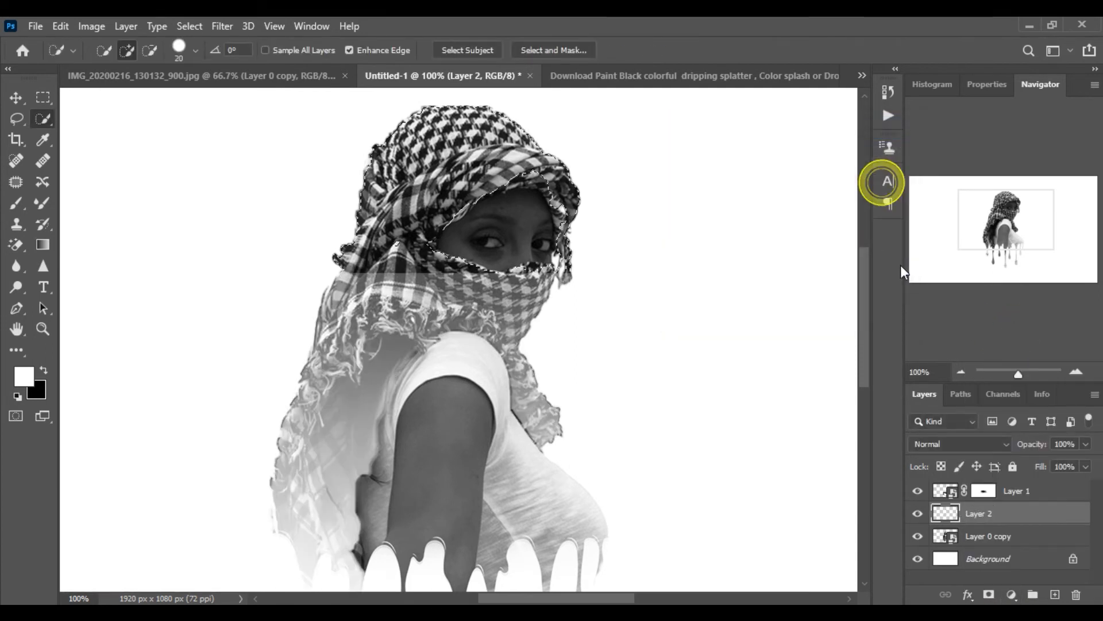
Add a Solid Color fill layer in red ff0505 over the selected scarf
{"action": "left_click", "coordinate": [1013, 597]}
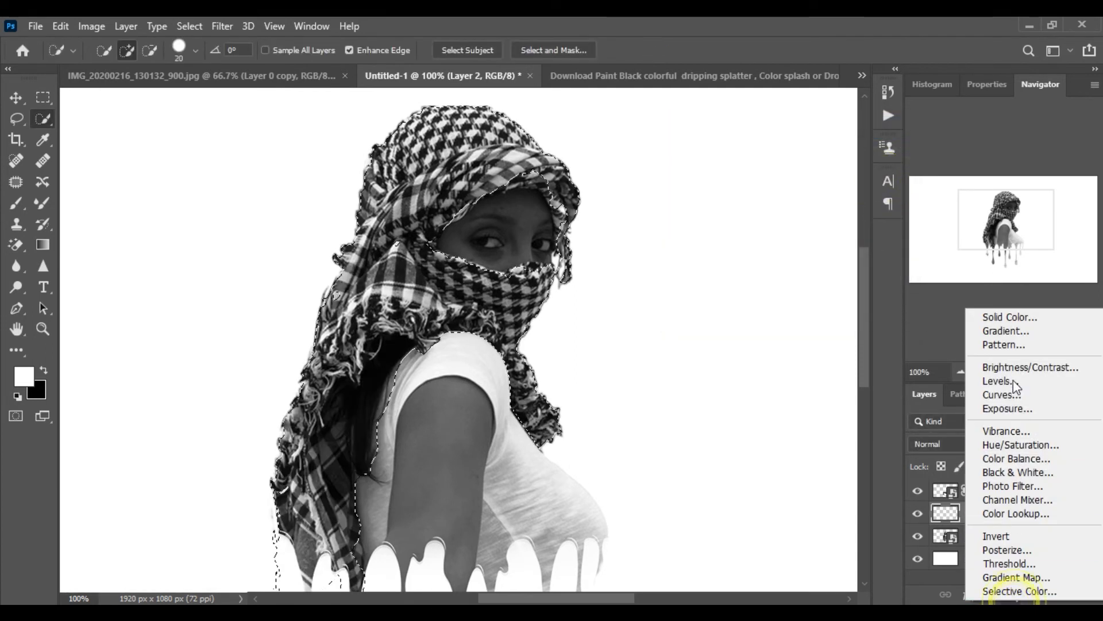
{"action": "left_click", "coordinate": [1011, 318]}
{"action": "mouse_move", "coordinate": [795, 315]}
{"action": "left_mouse_down"}
{"action": "mouse_move", "coordinate": [875, 280]}
{"action": "mouse_move", "coordinate": [828, 272]}
{"action": "left_mouse_up"}
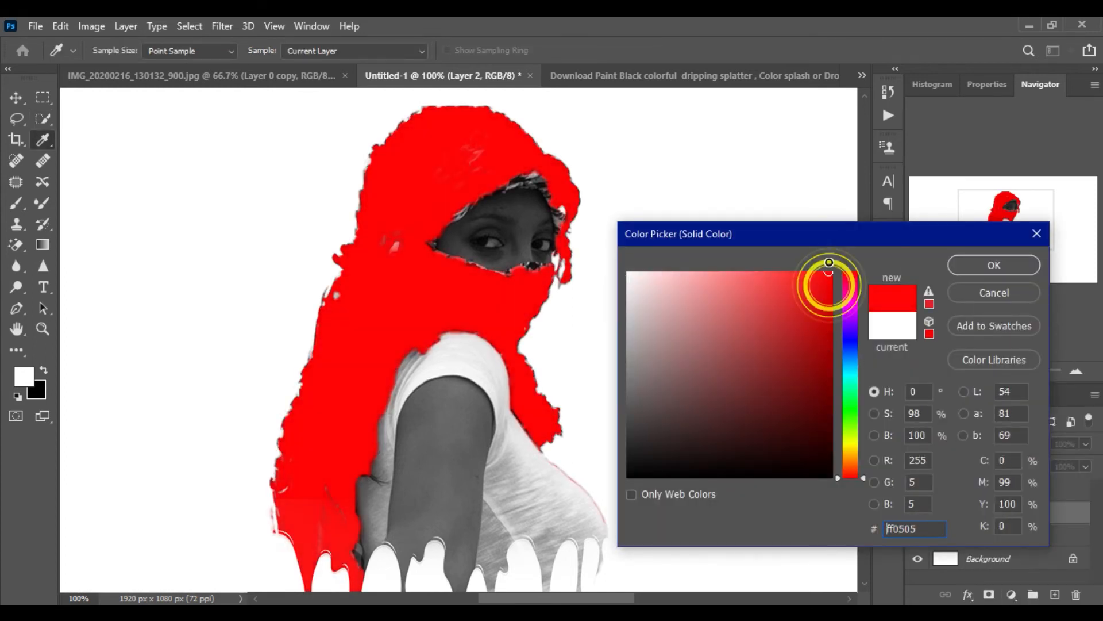
{"action": "left_click", "coordinate": [974, 263]}
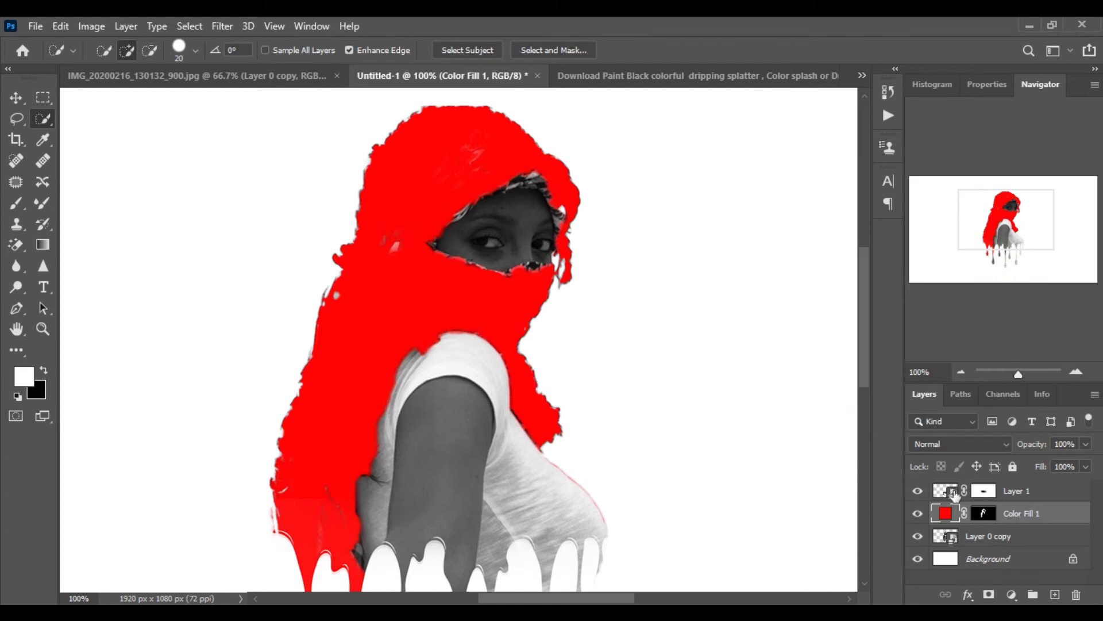
Set the Color Fill 1 layer's blend mode to Subtract
{"action": "left_click", "coordinate": [974, 447]}
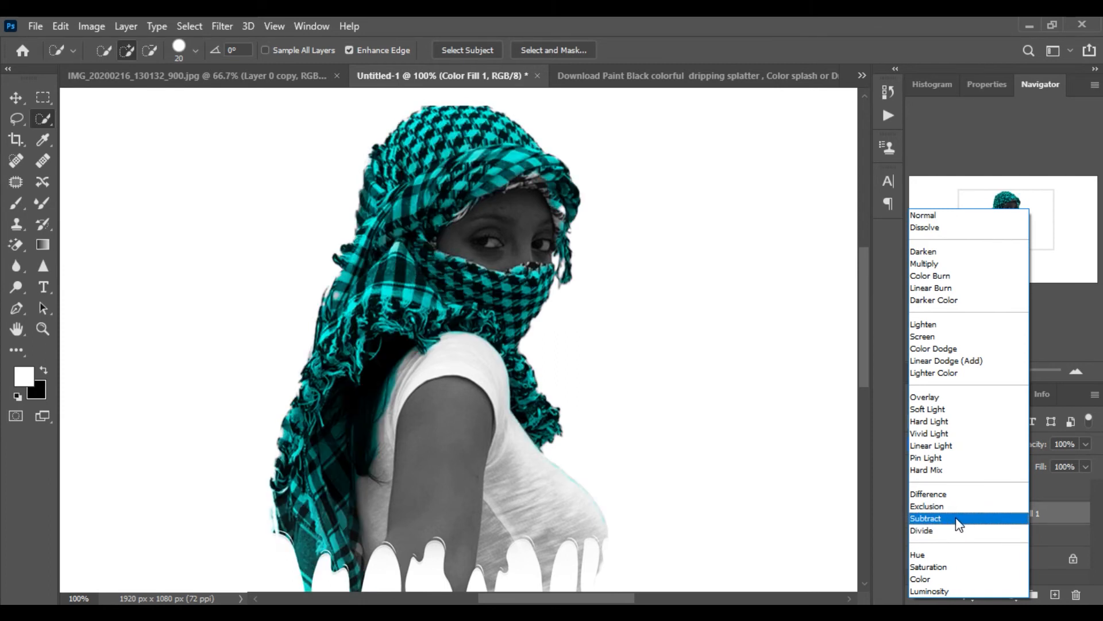
{"action": "left_click", "coordinate": [971, 523]}
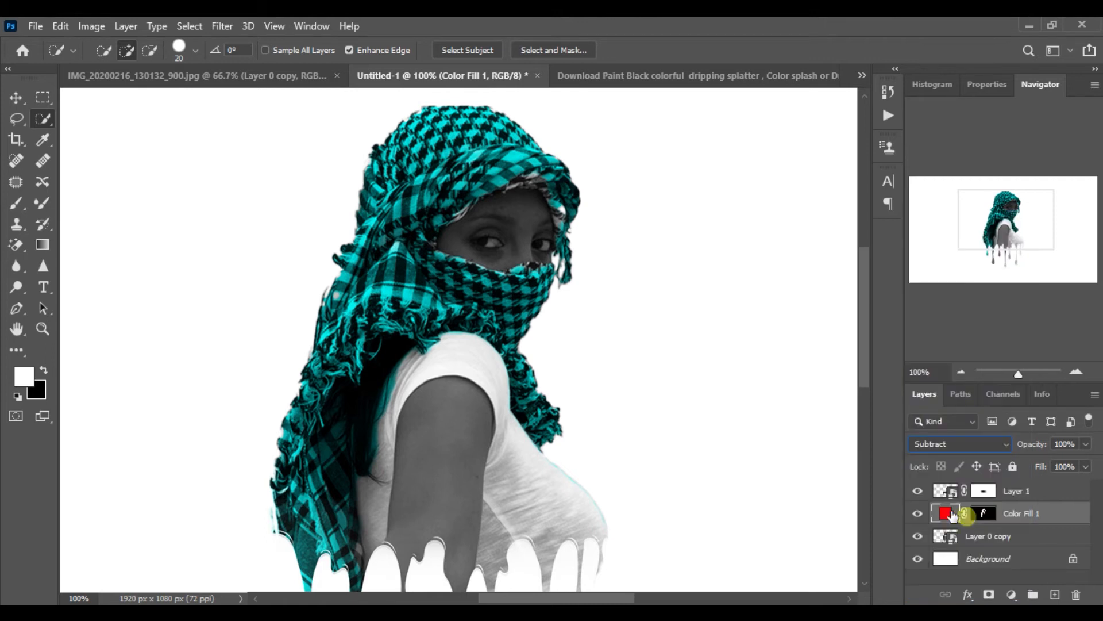
On the fill layer's mask, paint white with a small 10 px brush along the scarf edge above the eyes
{"action": "left_click", "coordinate": [987, 514]}
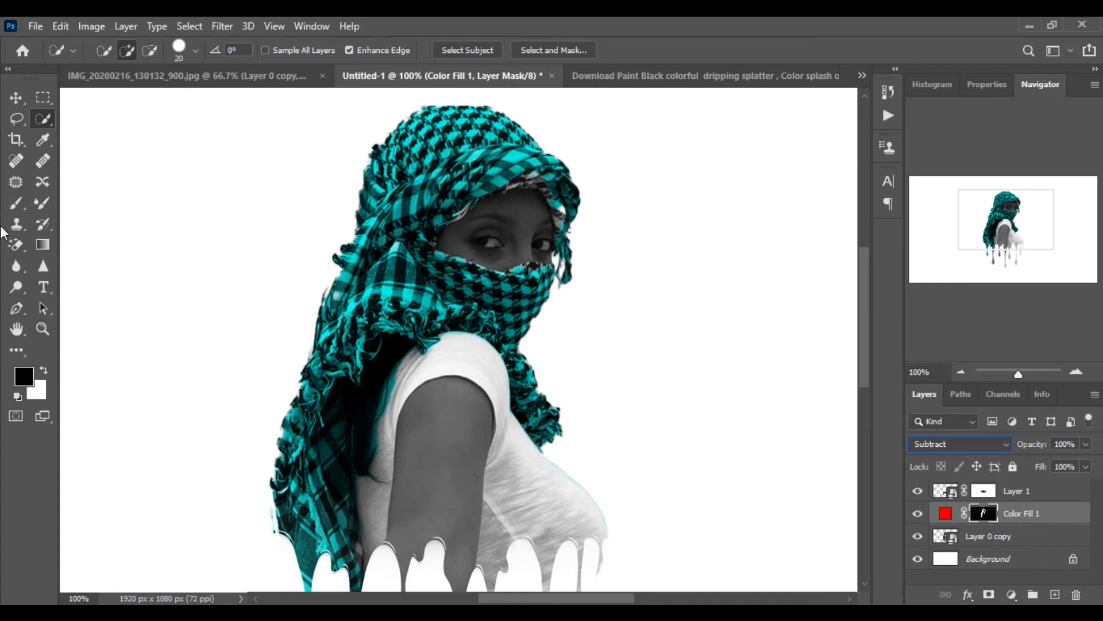
{"action": "left_click", "coordinate": [14, 204]}
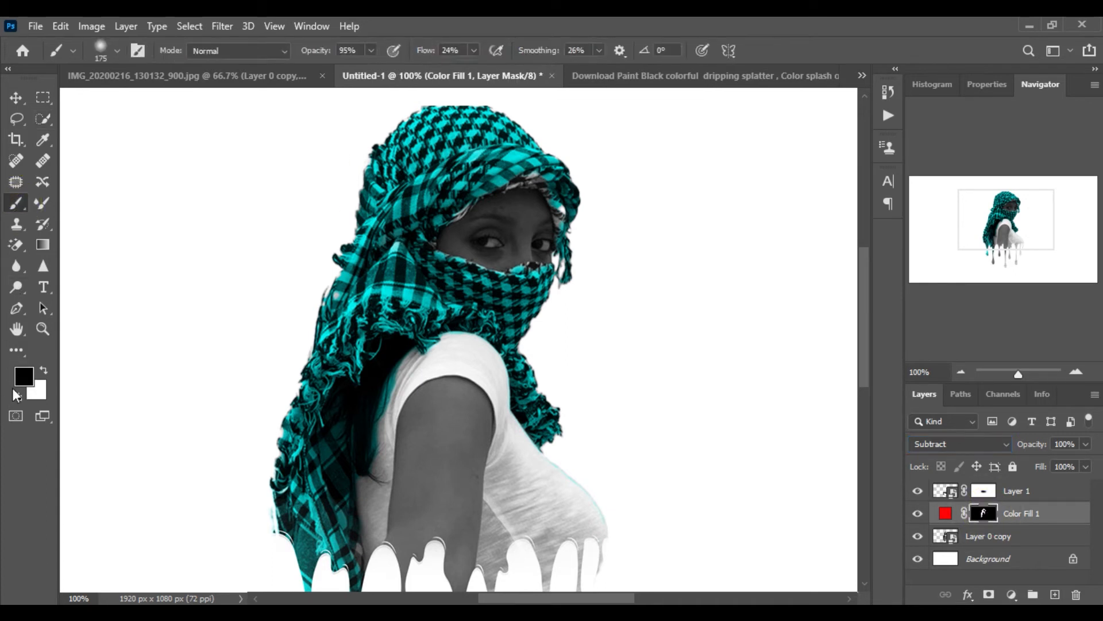
{"action": "left_click", "coordinate": [43, 371]}
{"action": "left_click", "coordinate": [1074, 371]}
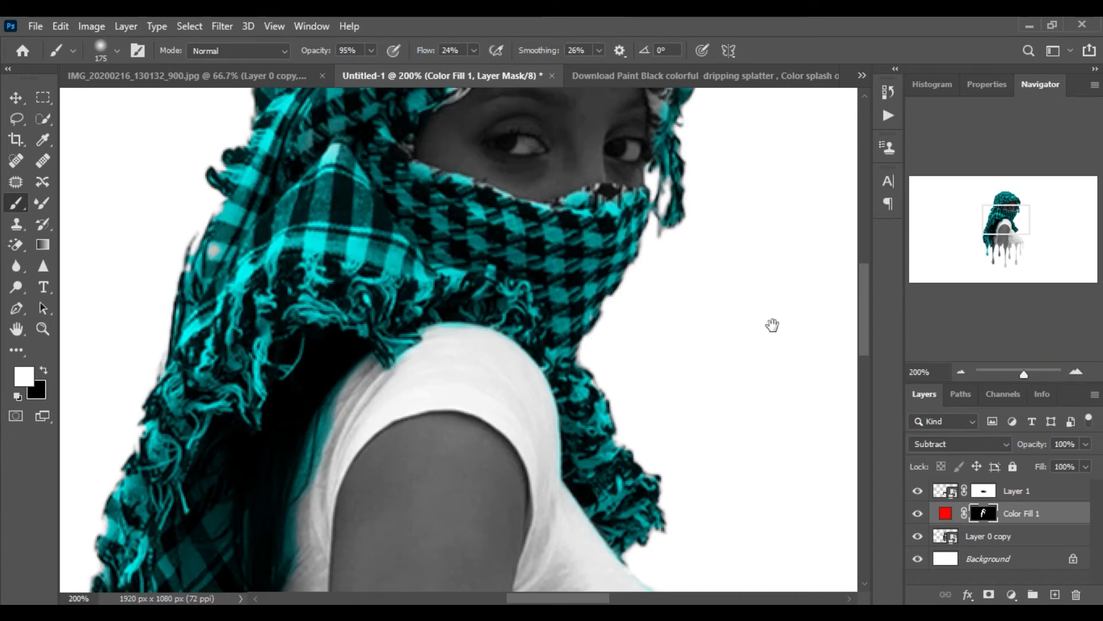
{"action": "mouse_move", "coordinate": [695, 281]}
{"action": "left_mouse_down"}
{"action": "mouse_move", "coordinate": [647, 329]}
{"action": "mouse_move", "coordinate": [580, 466]}
{"action": "left_mouse_up"}
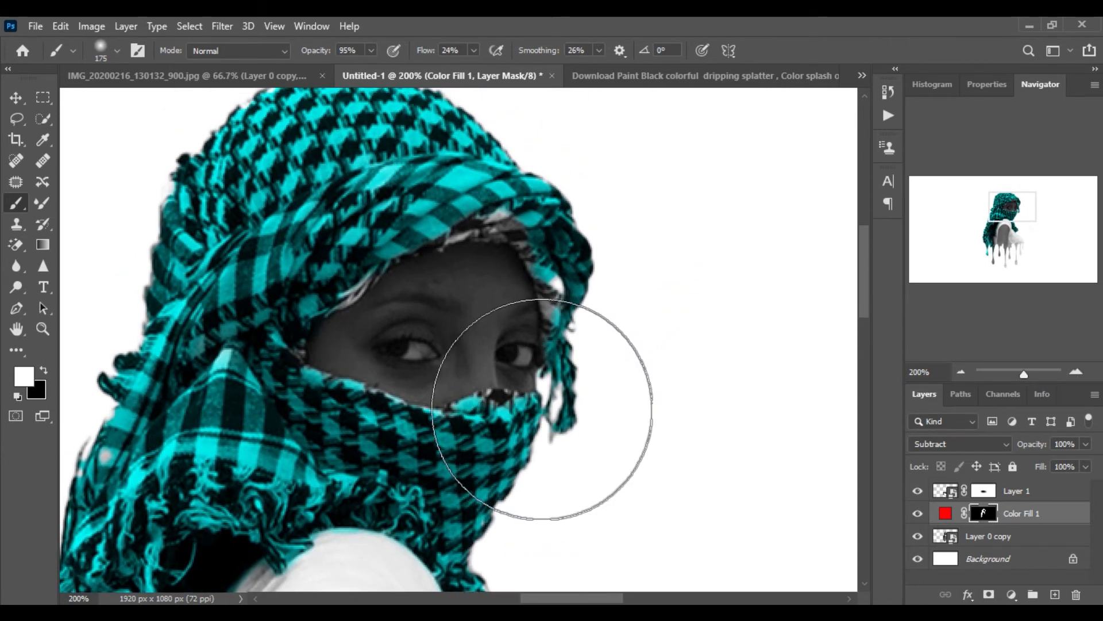
{"action": "key", "text": "bracketleft"}
{"action": "key", "text": "bracketleft"}
{"action": "key", "text": "bracketleft"}
{"action": "key", "text": "bracketleft"}
{"action": "key", "text": "bracketleft"}
{"action": "key", "text": "bracketleft"}
{"action": "key", "text": "bracketleft"}
{"action": "key", "text": "bracketleft"}
{"action": "key", "text": "bracketleft"}
{"action": "key", "text": "bracketleft"}
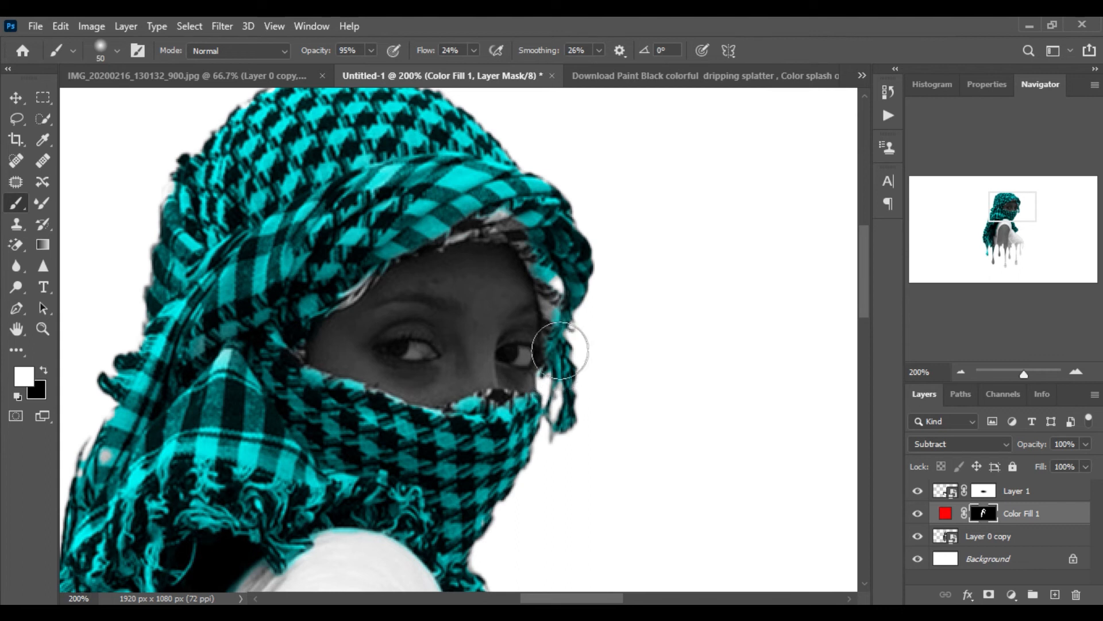
{"action": "key", "text": "bracketleft"}
{"action": "key", "text": "bracketleft"}
{"action": "key", "text": "bracketleft"}
{"action": "left_click", "coordinate": [520, 229]}
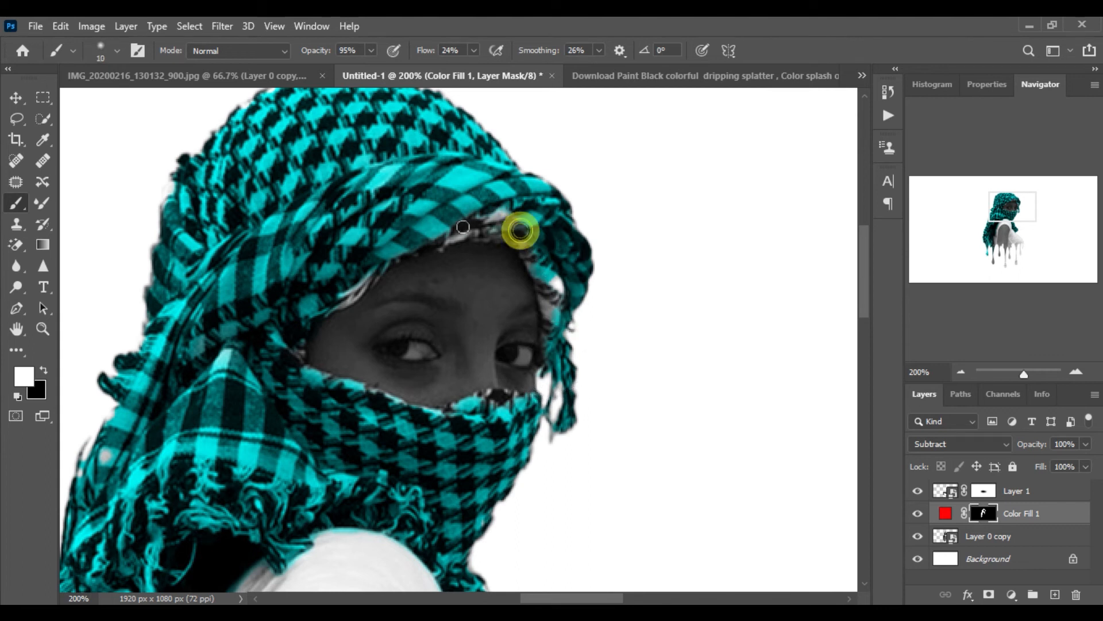
{"action": "left_click_drag", "start_coordinate": [520, 217], "coordinate": [499, 220]}
{"action": "left_click", "coordinate": [494, 215]}
{"action": "left_click", "coordinate": [499, 211]}
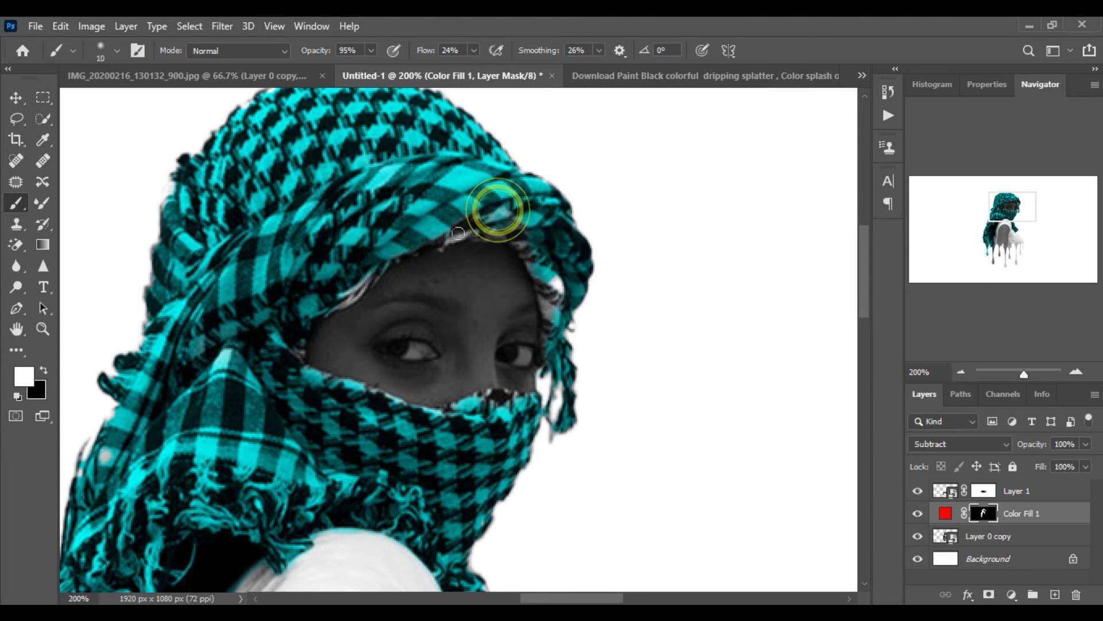
{"action": "left_click", "coordinate": [435, 240]}
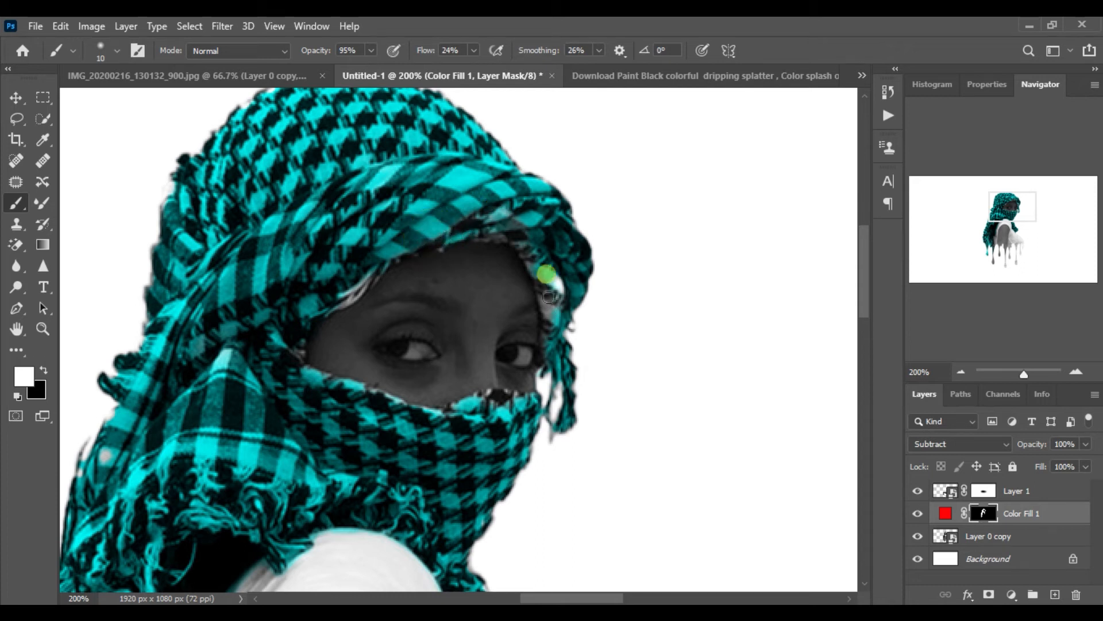
Set brush opacity to 100% and paint white on the mask to restore the scarf around the face's top and left side
{"action": "left_click", "coordinate": [370, 49]}
{"action": "left_click_drag", "start_coordinate": [371, 67], "coordinate": [409, 82]}
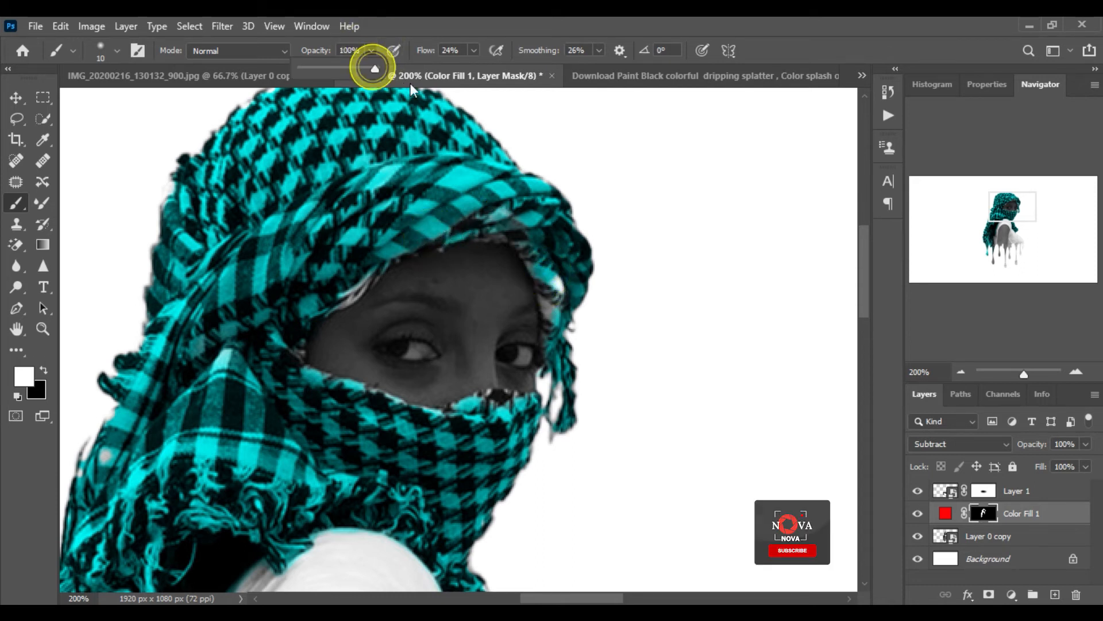
{"action": "key", "text": "bracketright"}
{"action": "key", "text": "bracketright"}
{"action": "key", "text": "bracketright"}
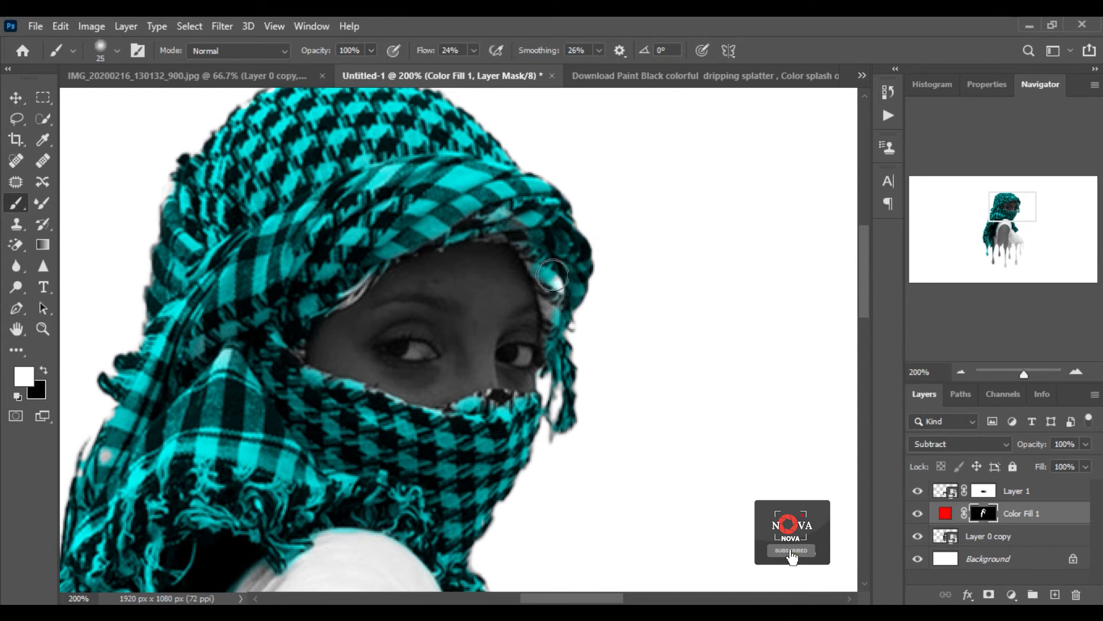
{"action": "left_click", "coordinate": [553, 269]}
{"action": "left_click_drag", "start_coordinate": [559, 313], "coordinate": [555, 272]}
{"action": "mouse_move", "coordinate": [559, 244]}
{"action": "left_mouse_down"}
{"action": "mouse_move", "coordinate": [567, 254]}
{"action": "mouse_move", "coordinate": [525, 225]}
{"action": "mouse_move", "coordinate": [535, 246]}
{"action": "mouse_move", "coordinate": [491, 209]}
{"action": "left_mouse_up"}
{"action": "left_click_drag", "start_coordinate": [488, 226], "coordinate": [466, 238]}
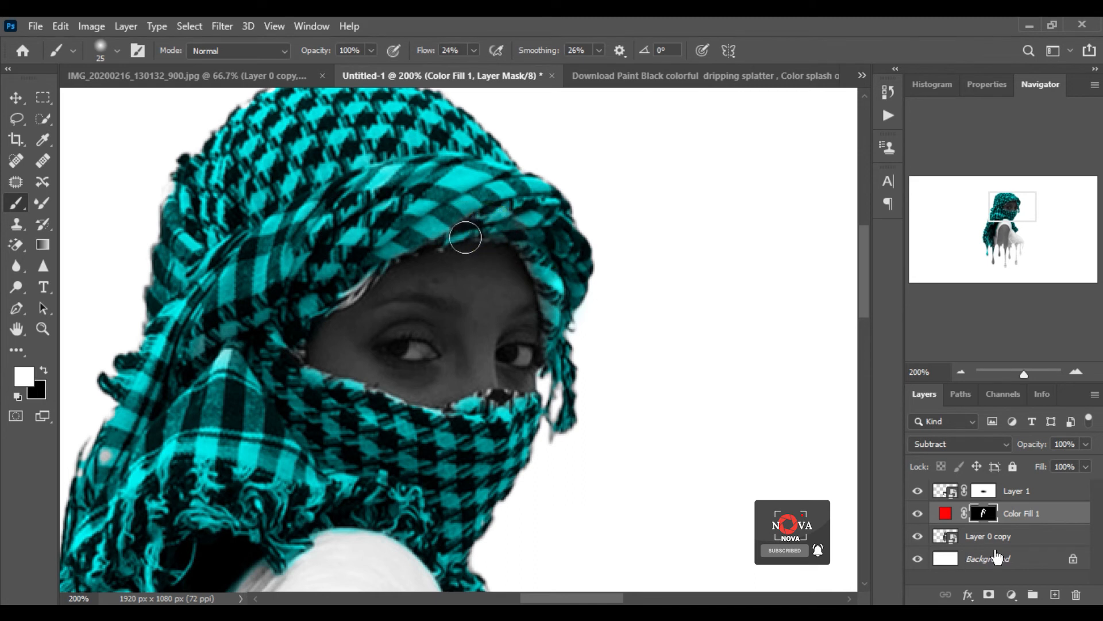
{"action": "left_click_drag", "start_coordinate": [348, 280], "coordinate": [317, 311]}
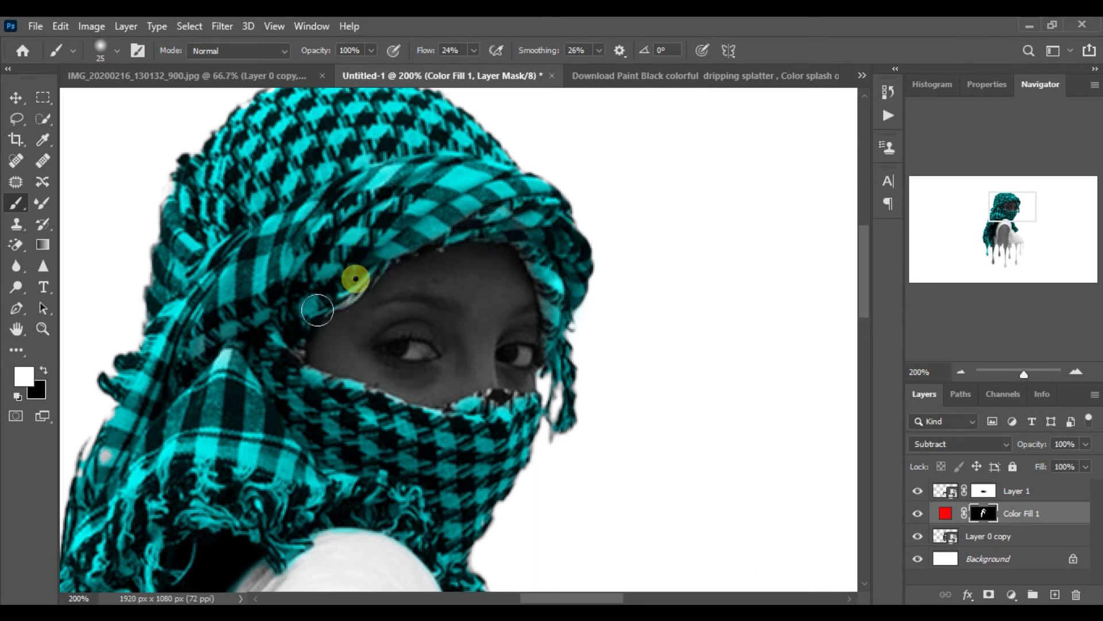
{"action": "left_click_drag", "start_coordinate": [385, 254], "coordinate": [312, 323]}
{"action": "left_click_drag", "start_coordinate": [352, 275], "coordinate": [291, 339]}
{"action": "left_click_drag", "start_coordinate": [347, 268], "coordinate": [258, 380]}
{"action": "left_click_drag", "start_coordinate": [331, 291], "coordinate": [284, 336]}
{"action": "left_click_drag", "start_coordinate": [251, 337], "coordinate": [266, 415]}
{"action": "left_click_drag", "start_coordinate": [297, 454], "coordinate": [336, 345]}
{"action": "left_click", "coordinate": [534, 290]}
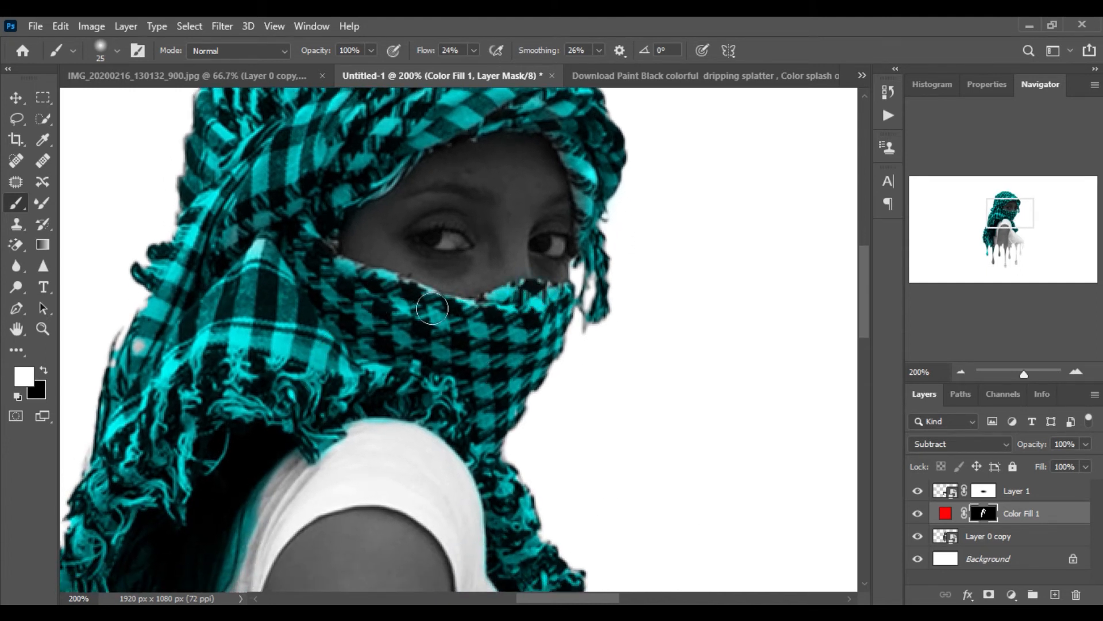
Paint black on the mask to remove the colour from the hair beside the shoulder
{"action": "left_click_drag", "start_coordinate": [354, 391], "coordinate": [412, 162]}
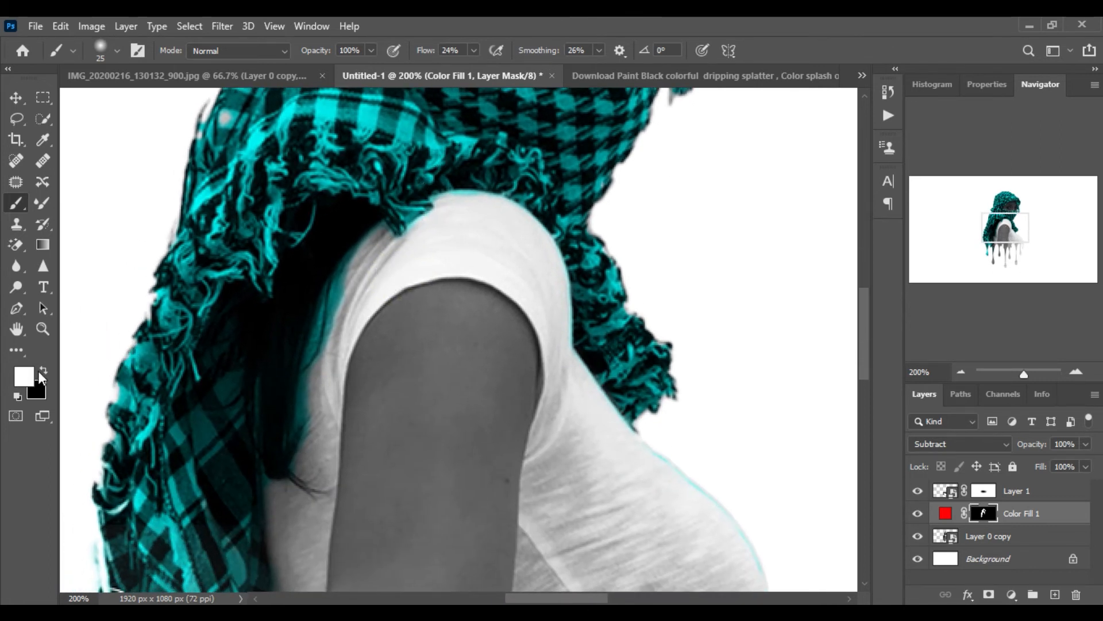
{"action": "mouse_move", "coordinate": [359, 280]}
{"action": "left_mouse_down"}
{"action": "mouse_move", "coordinate": [308, 357]}
{"action": "mouse_move", "coordinate": [294, 409]}
{"action": "left_mouse_up"}
{"action": "left_click_drag", "start_coordinate": [301, 295], "coordinate": [285, 418]}
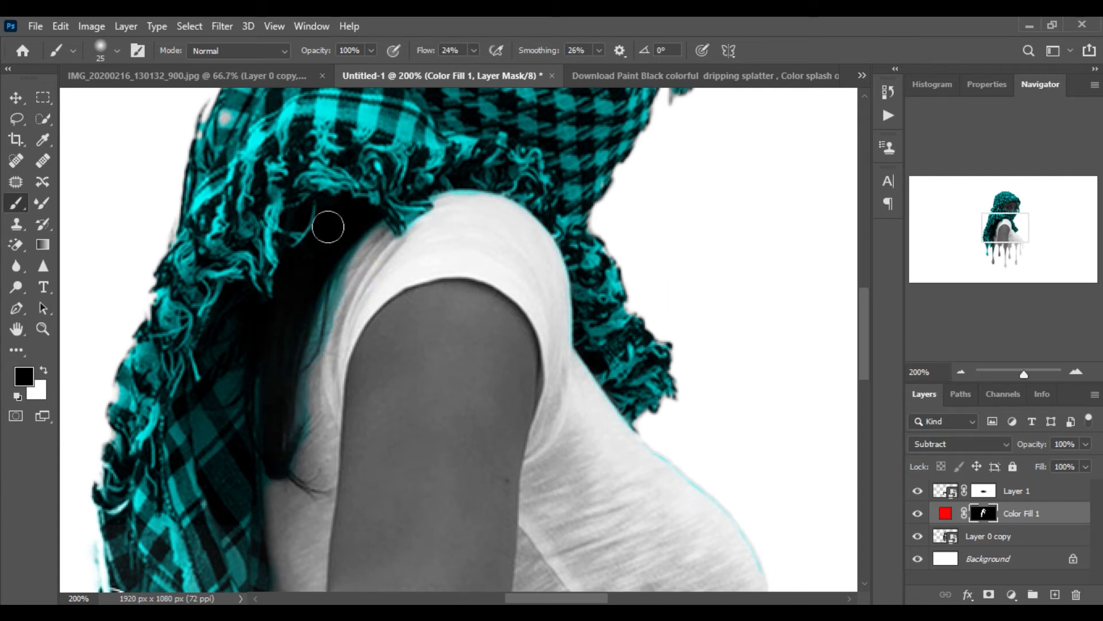
{"action": "left_click_drag", "start_coordinate": [323, 251], "coordinate": [315, 321]}
{"action": "left_click_drag", "start_coordinate": [339, 297], "coordinate": [294, 408]}
{"action": "left_click_drag", "start_coordinate": [342, 260], "coordinate": [287, 498]}
{"action": "left_click_drag", "start_coordinate": [298, 343], "coordinate": [305, 500]}
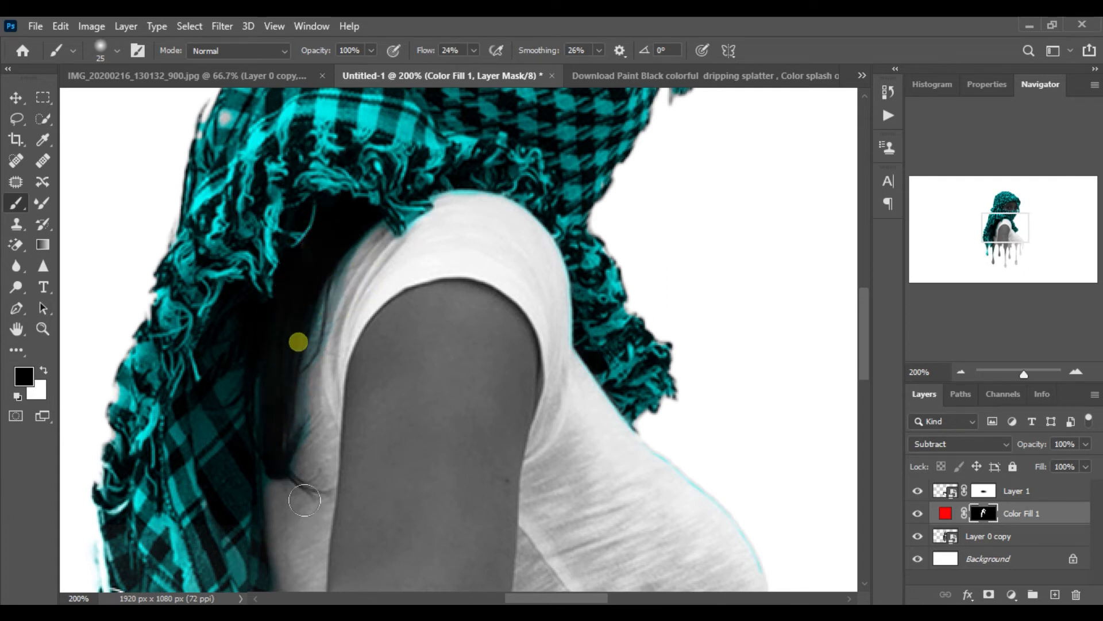
{"action": "left_click_drag", "start_coordinate": [304, 374], "coordinate": [315, 433]}
Enlarge the brush to 40 px and paint black along the shoulder and upper shirt edge on the mask
{"action": "key", "text": "bracketright"}
{"action": "key", "text": "bracketright"}
{"action": "key", "text": "bracketright"}
{"action": "left_click_drag", "start_coordinate": [335, 278], "coordinate": [287, 451]}
{"action": "mouse_move", "coordinate": [297, 402]}
{"action": "left_mouse_down"}
{"action": "mouse_move", "coordinate": [287, 451]}
{"action": "mouse_move", "coordinate": [303, 470]}
{"action": "left_mouse_up"}
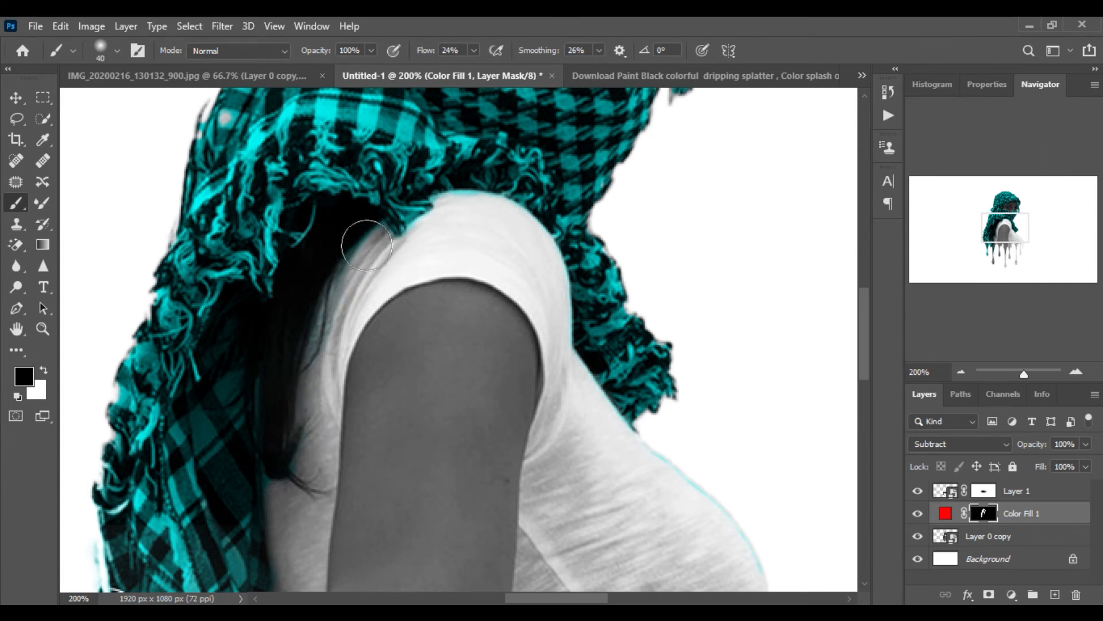
{"action": "mouse_move", "coordinate": [355, 246]}
{"action": "left_mouse_down"}
{"action": "mouse_move", "coordinate": [370, 276]}
{"action": "mouse_move", "coordinate": [363, 260]}
{"action": "mouse_move", "coordinate": [394, 275]}
{"action": "left_mouse_up"}
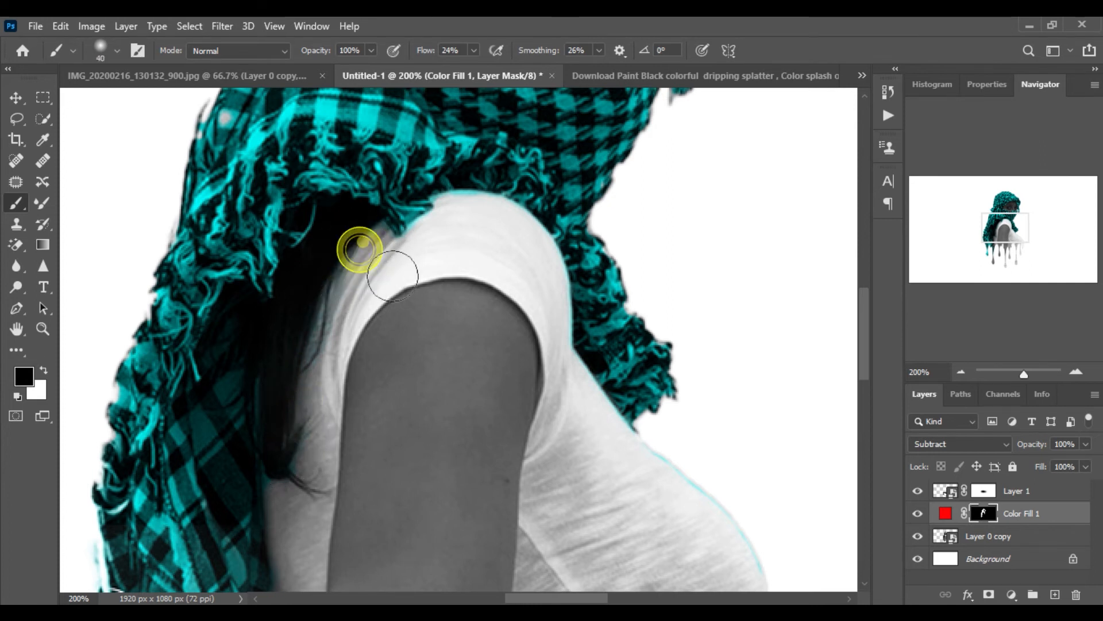
{"action": "left_click_drag", "start_coordinate": [419, 237], "coordinate": [468, 214]}
{"action": "left_click", "coordinate": [459, 214]}
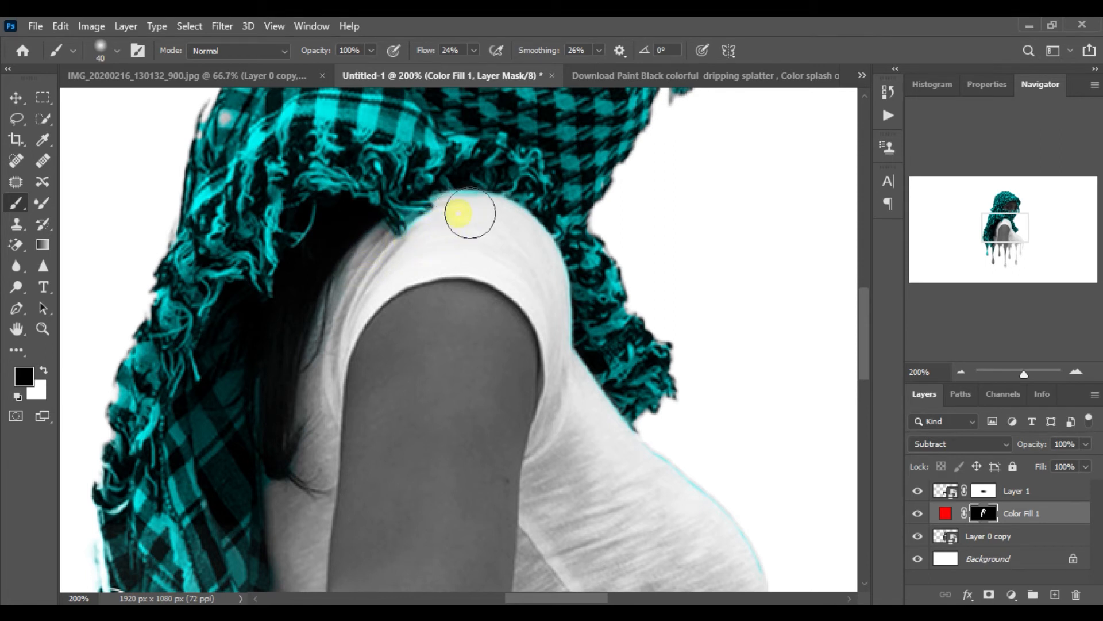
{"action": "left_click", "coordinate": [464, 214]}
{"action": "left_click", "coordinate": [463, 204]}
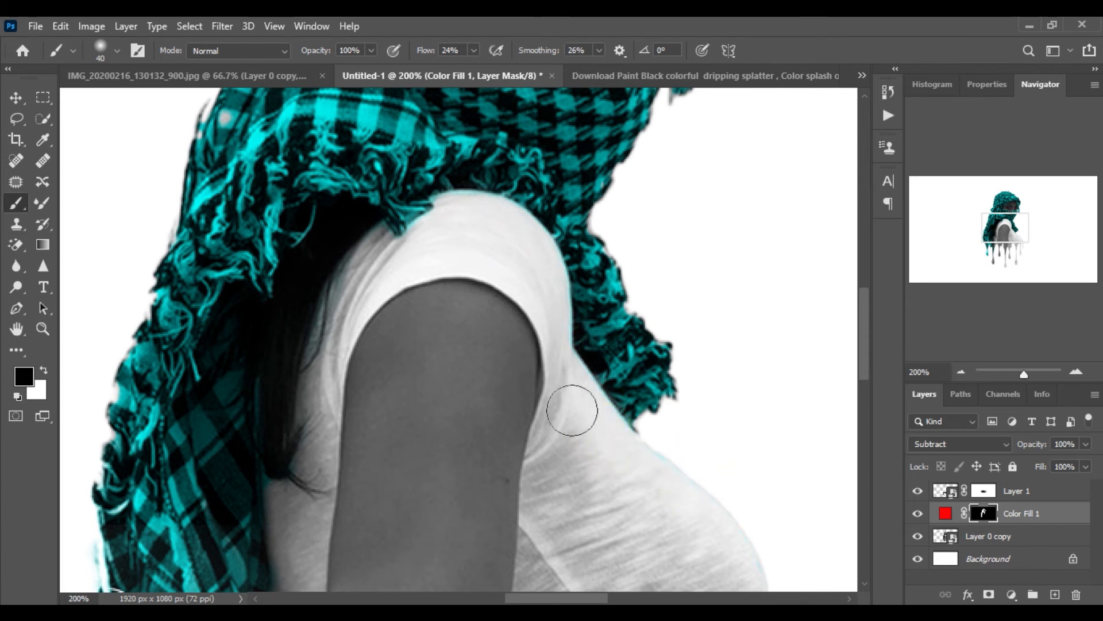
{"action": "mouse_move", "coordinate": [427, 187]}
{"action": "left_mouse_down"}
{"action": "mouse_move", "coordinate": [402, 222]}
{"action": "mouse_move", "coordinate": [430, 218]}
{"action": "left_mouse_up"}
Paint white to restore the scarf's lower-left edge and black to clear colour near the drips on the mask
{"action": "scroll", "coordinate": [505, 394], "scroll_direction": "down", "scroll_amount": 6}
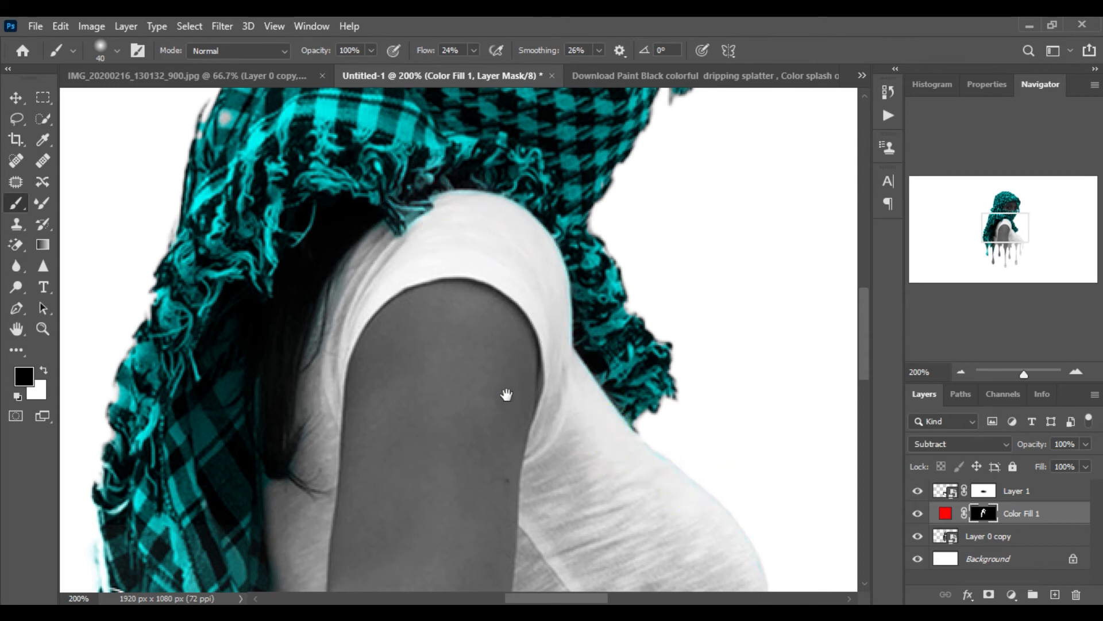
{"action": "left_click_drag", "start_coordinate": [517, 111], "coordinate": [503, 216]}
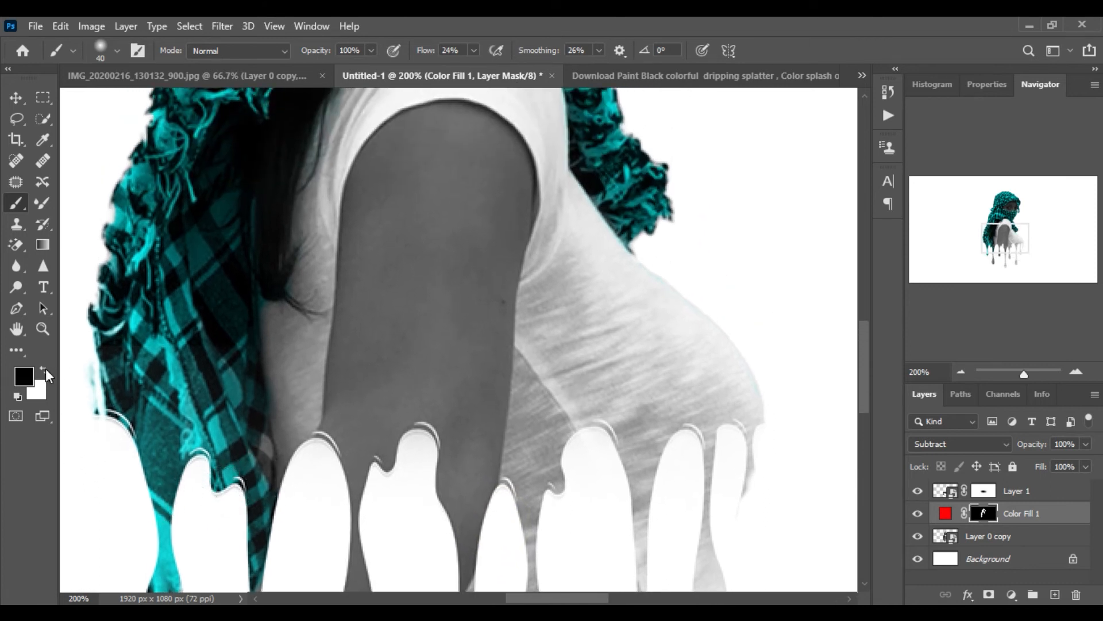
{"action": "left_click", "coordinate": [45, 369]}
{"action": "left_click", "coordinate": [253, 480]}
{"action": "mouse_move", "coordinate": [253, 481]}
{"action": "left_mouse_down"}
{"action": "mouse_move", "coordinate": [262, 441]}
{"action": "mouse_move", "coordinate": [267, 471]}
{"action": "mouse_move", "coordinate": [261, 407]}
{"action": "mouse_move", "coordinate": [261, 477]}
{"action": "mouse_move", "coordinate": [247, 460]}
{"action": "mouse_move", "coordinate": [242, 502]}
{"action": "left_mouse_up"}
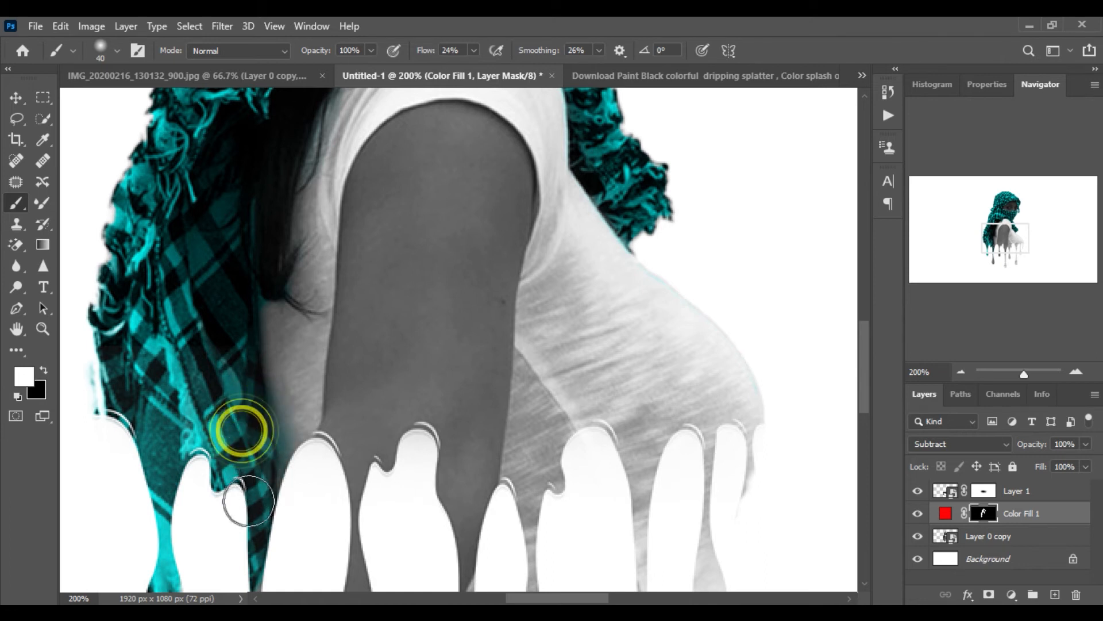
{"action": "left_click", "coordinate": [44, 369]}
{"action": "left_click_drag", "start_coordinate": [298, 394], "coordinate": [307, 471]}
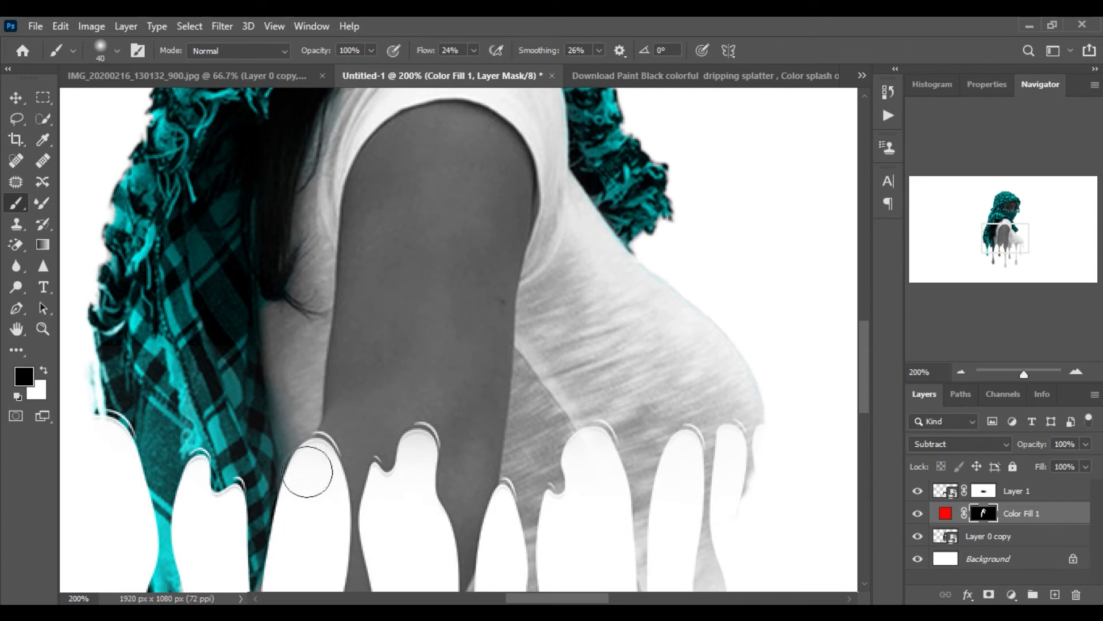
Touch up the mask along the scarf's left edge in black and the top of the head in white
{"action": "left_click_drag", "start_coordinate": [152, 317], "coordinate": [184, 598]}
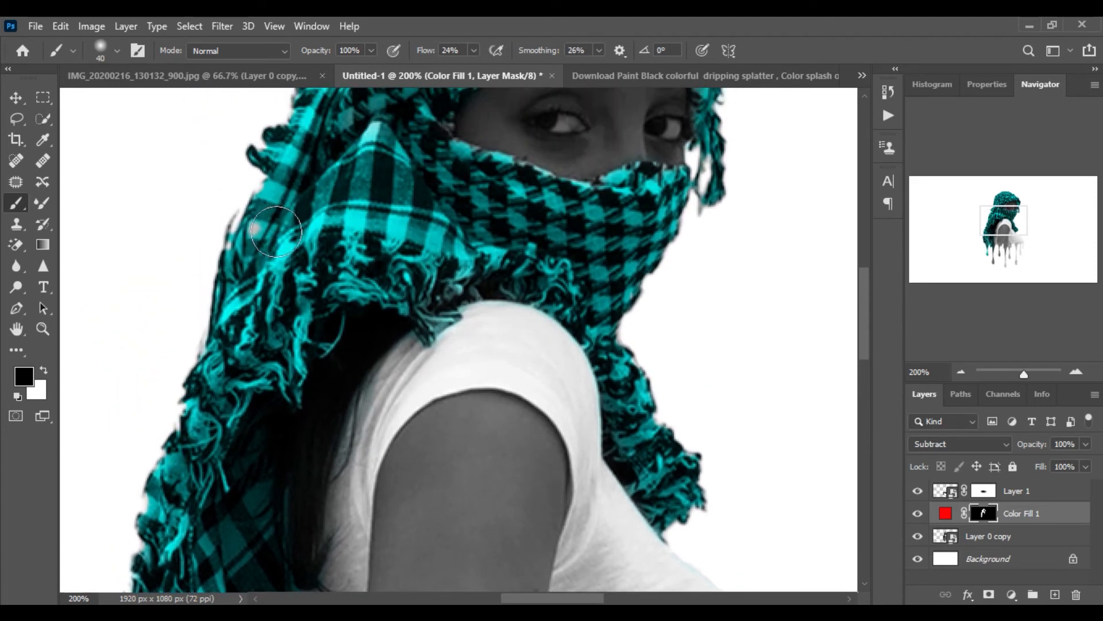
{"action": "mouse_move", "coordinate": [278, 230]}
{"action": "left_mouse_down"}
{"action": "mouse_move", "coordinate": [279, 311]}
{"action": "mouse_move", "coordinate": [251, 339]}
{"action": "mouse_move", "coordinate": [254, 323]}
{"action": "mouse_move", "coordinate": [233, 370]}
{"action": "mouse_move", "coordinate": [266, 302]}
{"action": "mouse_move", "coordinate": [258, 340]}
{"action": "mouse_move", "coordinate": [283, 300]}
{"action": "mouse_move", "coordinate": [243, 361]}
{"action": "mouse_move", "coordinate": [295, 274]}
{"action": "left_mouse_up"}
{"action": "key", "text": "x"}
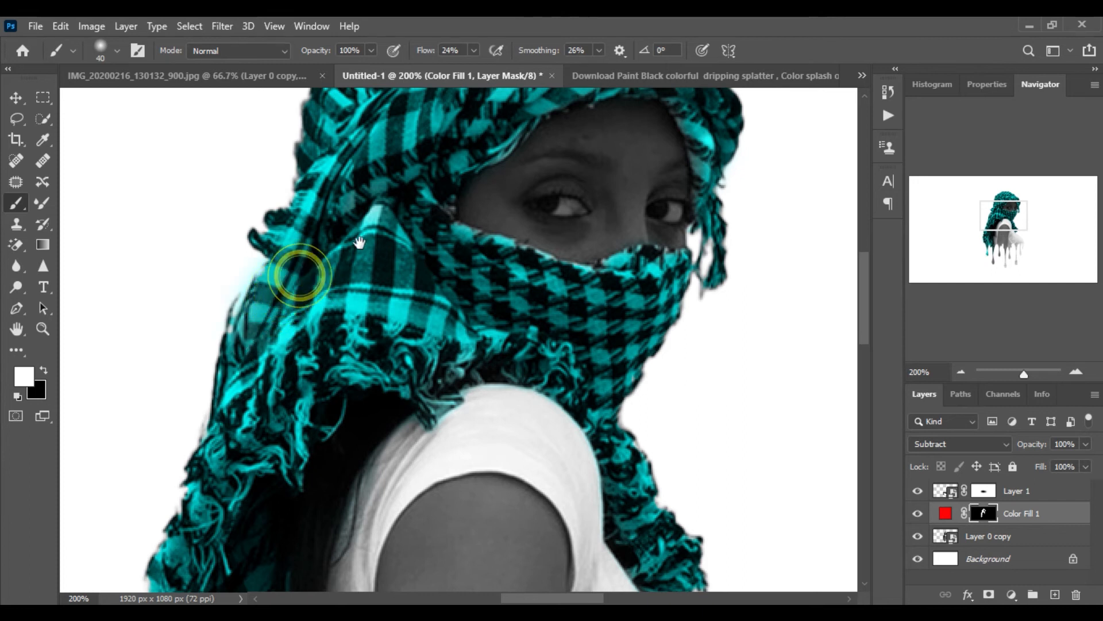
{"action": "scroll", "coordinate": [364, 237], "scroll_direction": "up", "scroll_amount": 5}
{"action": "mouse_move", "coordinate": [375, 193]}
{"action": "left_mouse_down"}
{"action": "mouse_move", "coordinate": [375, 153]}
{"action": "mouse_move", "coordinate": [332, 174]}
{"action": "mouse_move", "coordinate": [393, 145]}
{"action": "mouse_move", "coordinate": [323, 183]}
{"action": "mouse_move", "coordinate": [394, 185]}
{"action": "left_mouse_up"}
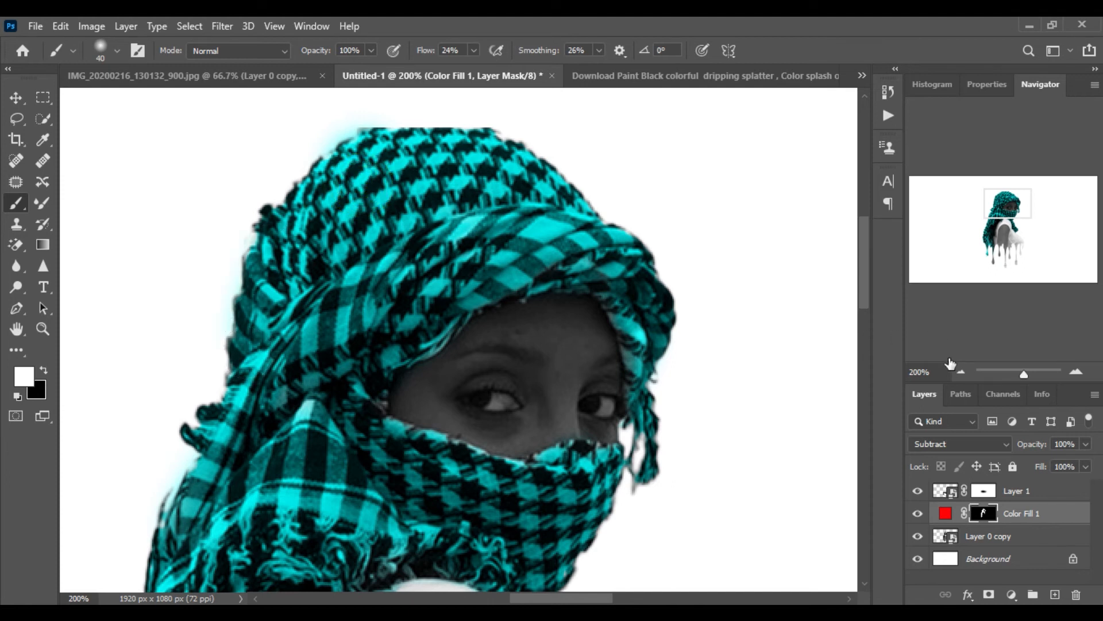
Zoom out and toggle the Color Fill 1 layer's visibility to compare the scarf with and without colour
{"action": "left_click", "coordinate": [960, 372]}
{"action": "left_click", "coordinate": [961, 371]}
{"action": "left_click", "coordinate": [960, 371]}
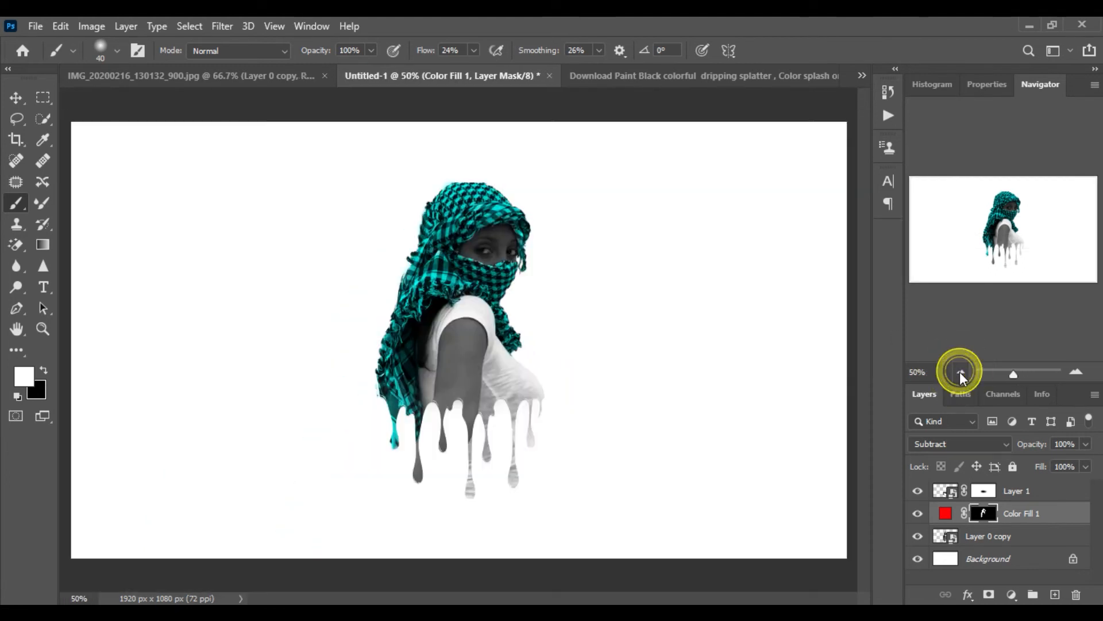
{"action": "left_click", "coordinate": [918, 515]}
{"action": "left_click", "coordinate": [917, 515]}
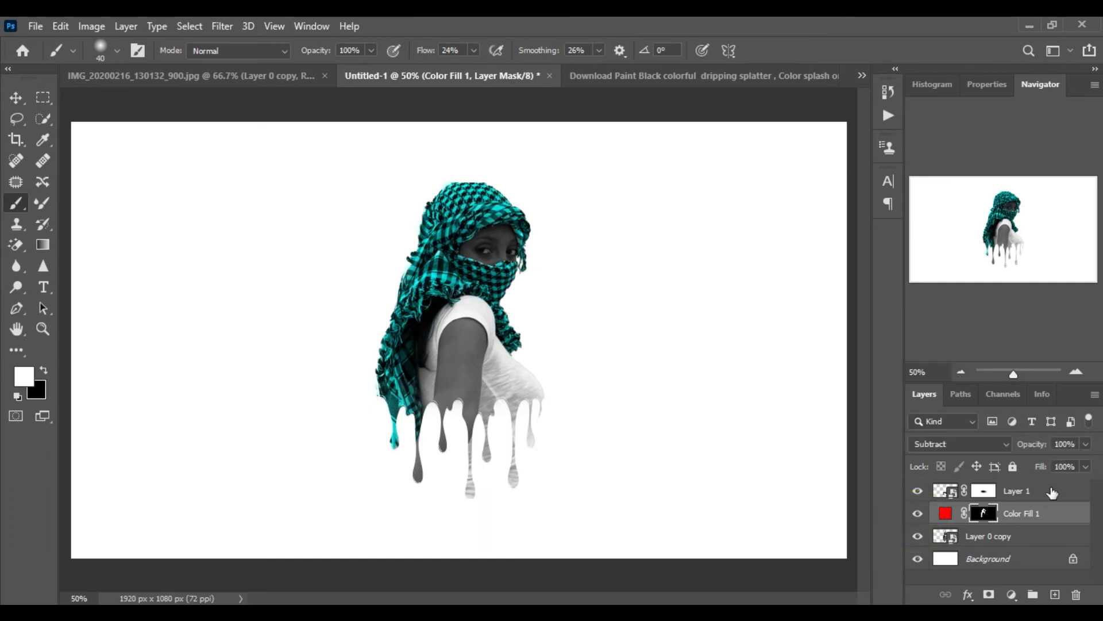
{"action": "left_click", "coordinate": [1077, 372]}
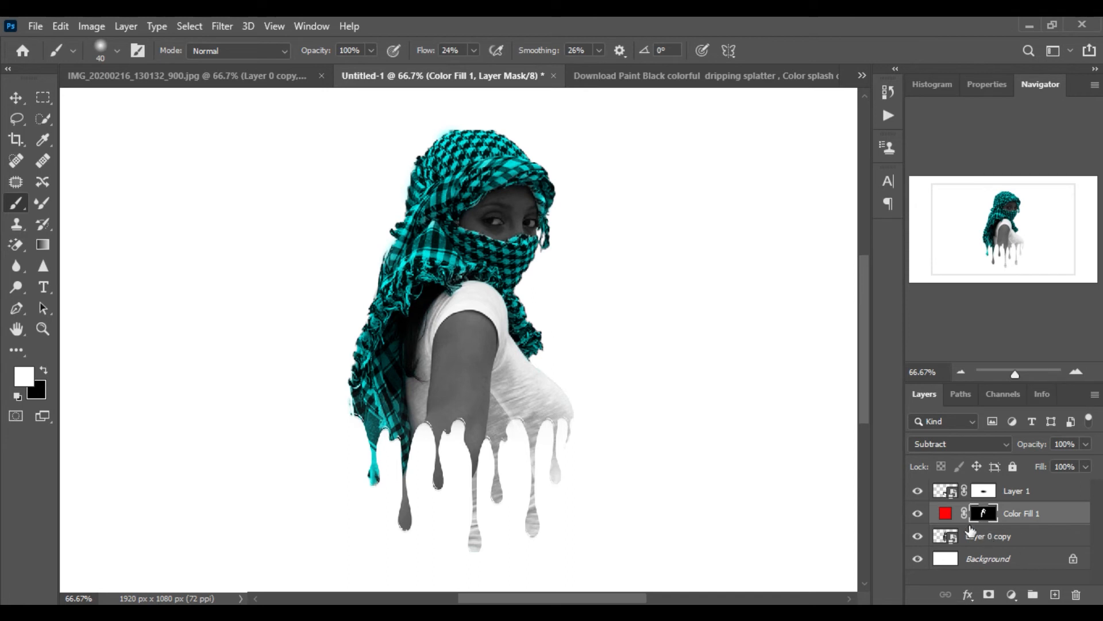
Change the Color Fill 1 colour to f70000
{"action": "double_click", "coordinate": [944, 513]}
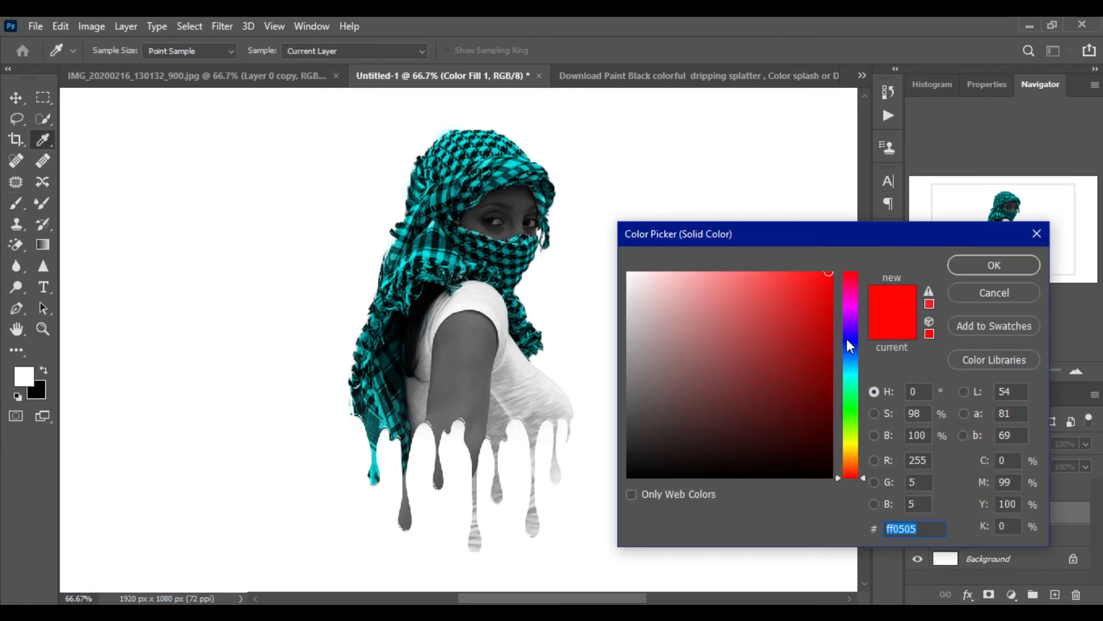
{"action": "mouse_move", "coordinate": [826, 283]}
{"action": "left_mouse_down"}
{"action": "mouse_move", "coordinate": [828, 375]}
{"action": "mouse_move", "coordinate": [805, 377]}
{"action": "mouse_move", "coordinate": [778, 313]}
{"action": "mouse_move", "coordinate": [840, 275]}
{"action": "mouse_move", "coordinate": [815, 293]}
{"action": "mouse_move", "coordinate": [832, 308]}
{"action": "mouse_move", "coordinate": [840, 277]}
{"action": "left_mouse_up"}
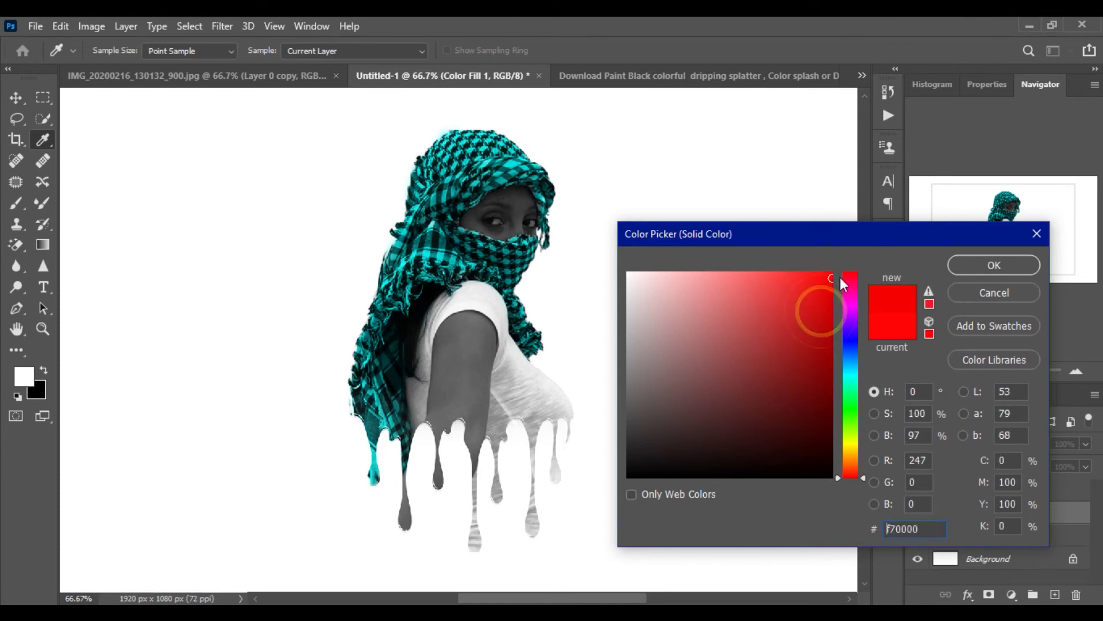
{"action": "left_click", "coordinate": [978, 264]}
Add a Hue/Saturation adjustment layer above Color Fill 1 and clip it to that layer
{"action": "key", "text": "b"}
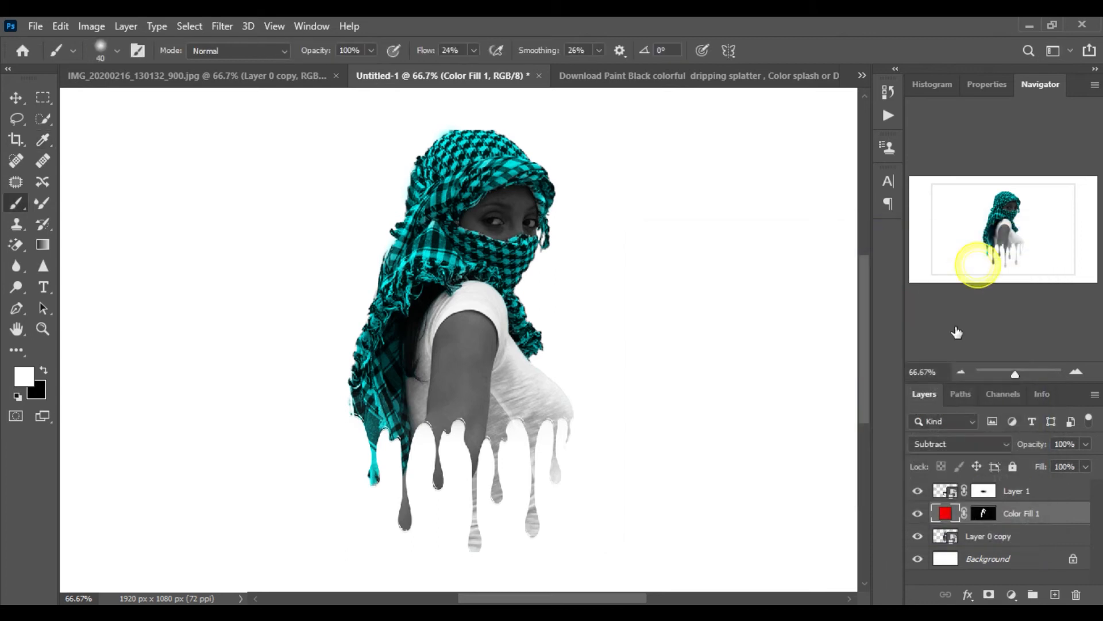
{"action": "left_click", "coordinate": [1011, 595]}
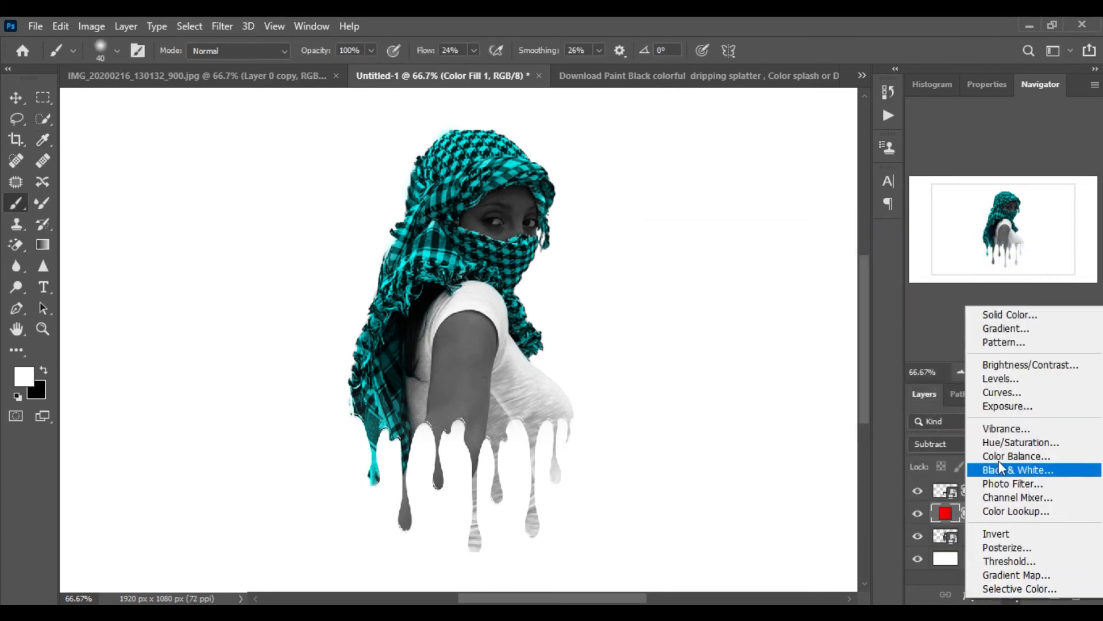
{"action": "left_click", "coordinate": [991, 440]}
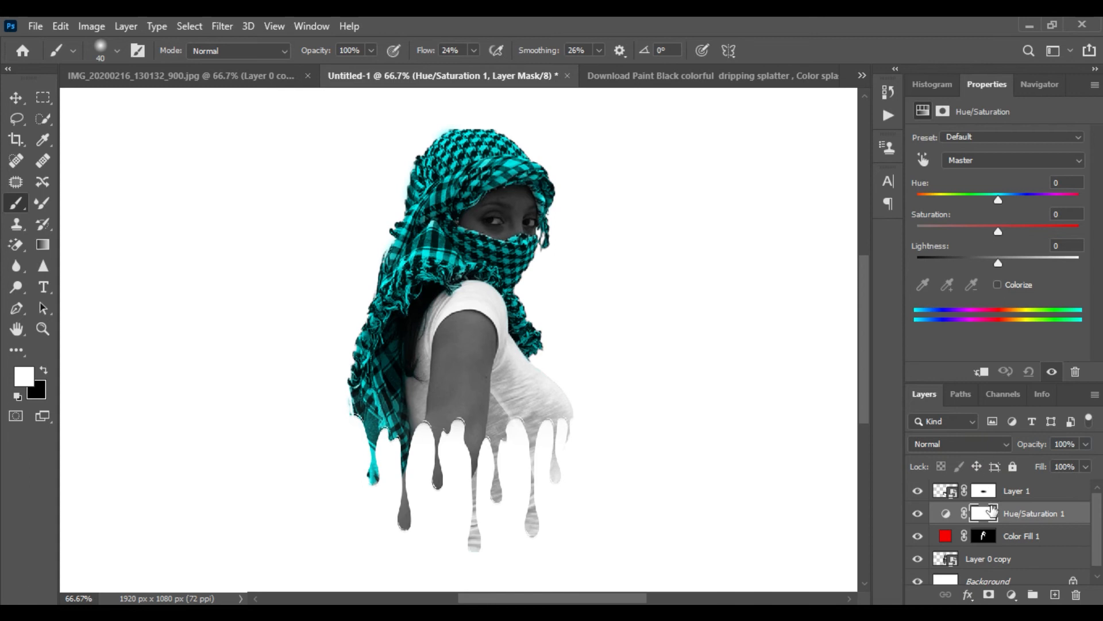
{"action": "right_click", "coordinate": [1013, 515]}
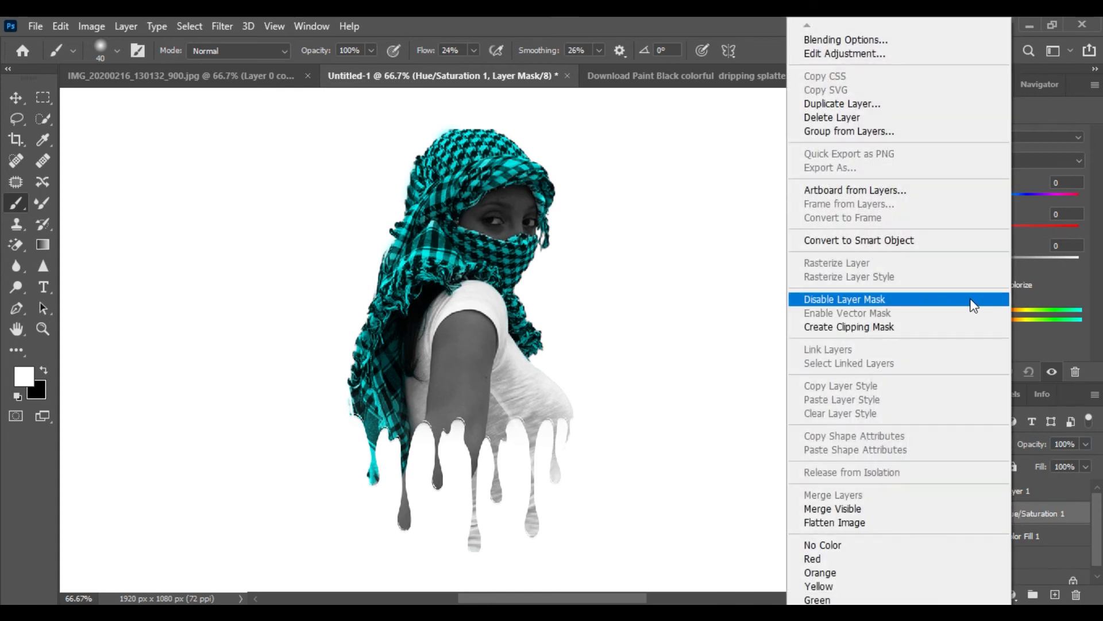
{"action": "left_click", "coordinate": [868, 327]}
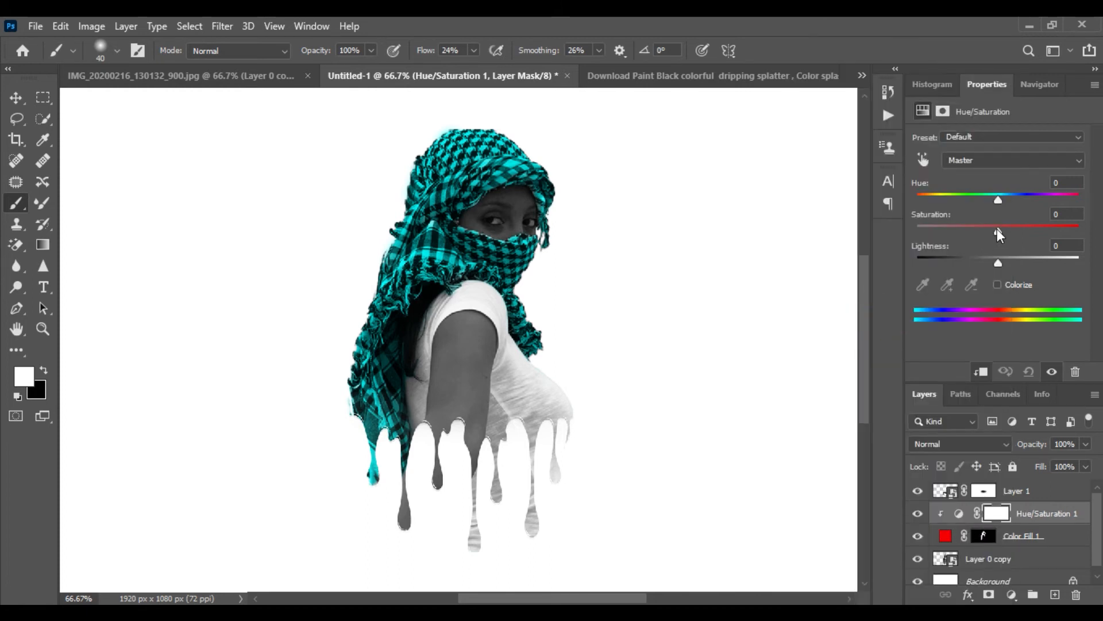
Set the Hue/Saturation adjustment to hue +13, saturation +11 and lightness -12
{"action": "left_click_drag", "start_coordinate": [998, 229], "coordinate": [1047, 230]}
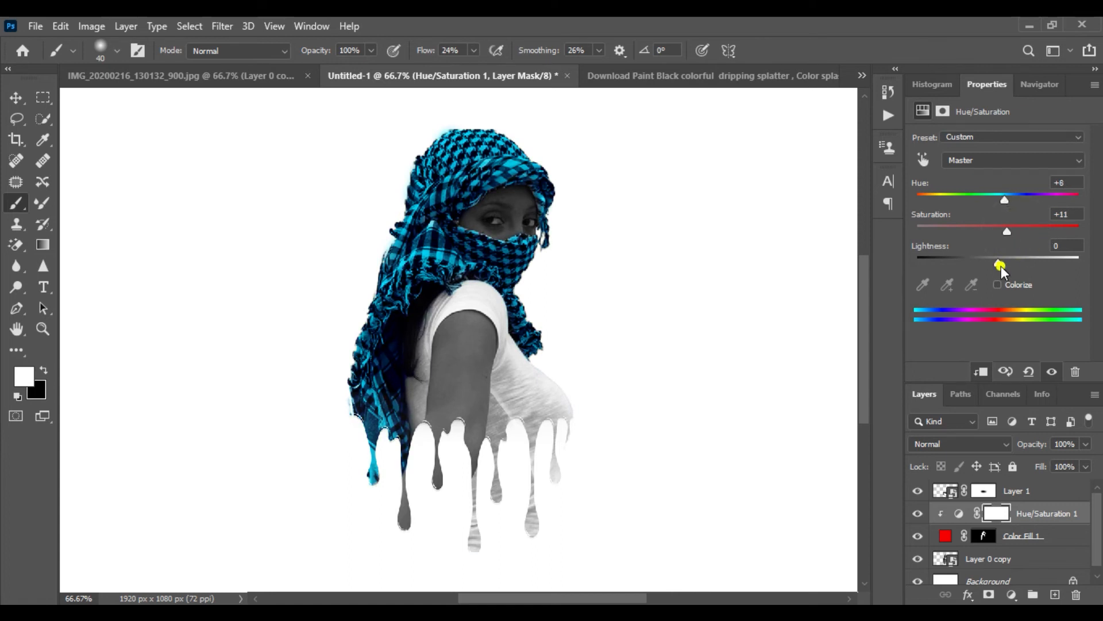
{"action": "mouse_move", "coordinate": [1001, 266]}
{"action": "left_mouse_down"}
{"action": "mouse_move", "coordinate": [1023, 262]}
{"action": "mouse_move", "coordinate": [988, 259]}
{"action": "left_mouse_up"}
{"action": "left_click_drag", "start_coordinate": [1009, 199], "coordinate": [1009, 201]}
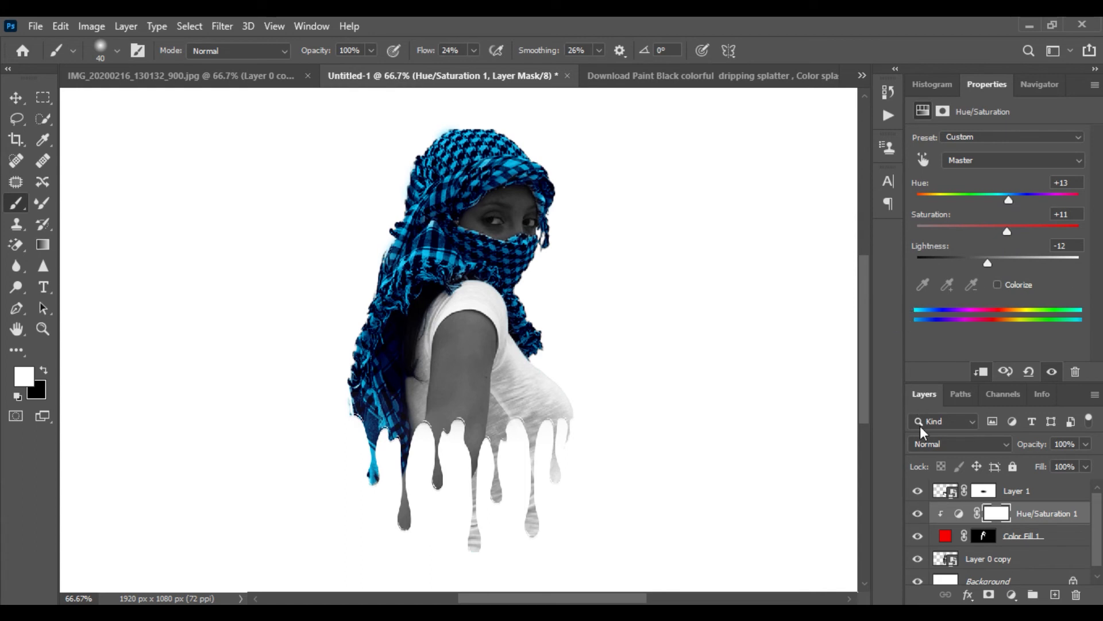
Toggle the Hue/Saturation 1 layer's visibility to compare the scarf colour, and zoom out to 33.33%
{"action": "left_click", "coordinate": [918, 514]}
{"action": "left_click", "coordinate": [918, 514]}
{"action": "left_click", "coordinate": [1041, 86]}
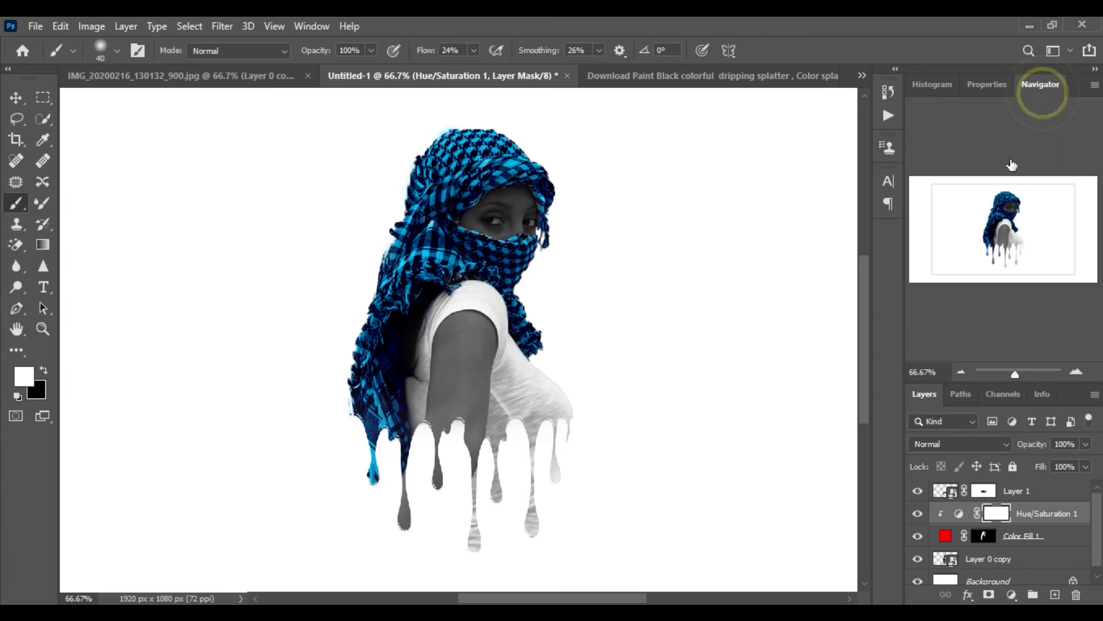
{"action": "left_click", "coordinate": [918, 513]}
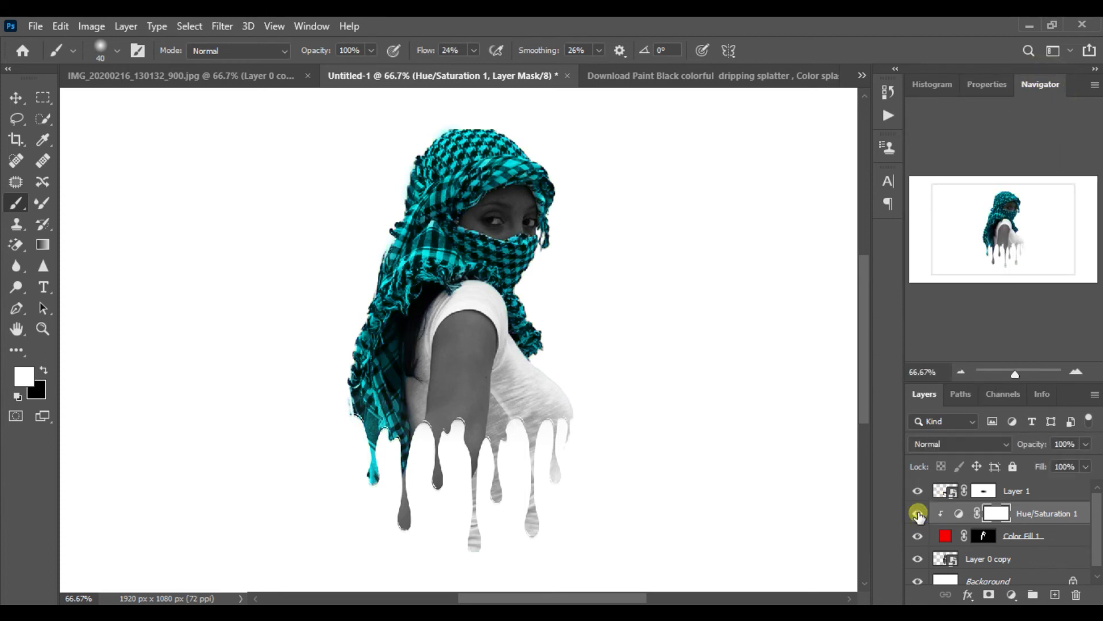
{"action": "left_click", "coordinate": [918, 514]}
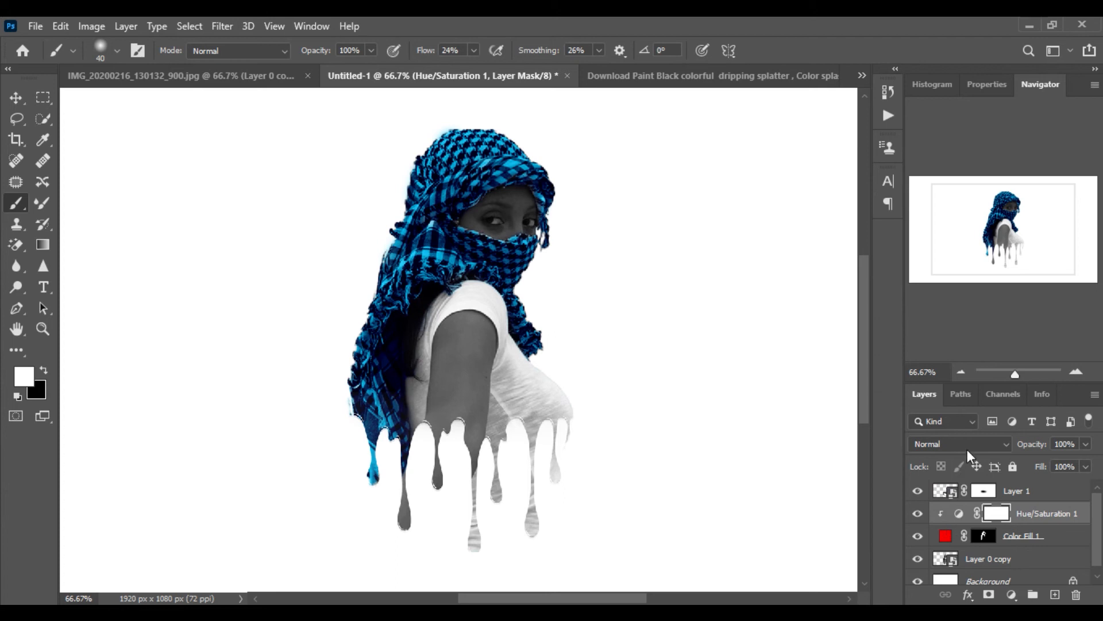
{"action": "left_click", "coordinate": [961, 372]}
{"action": "left_click", "coordinate": [961, 373]}
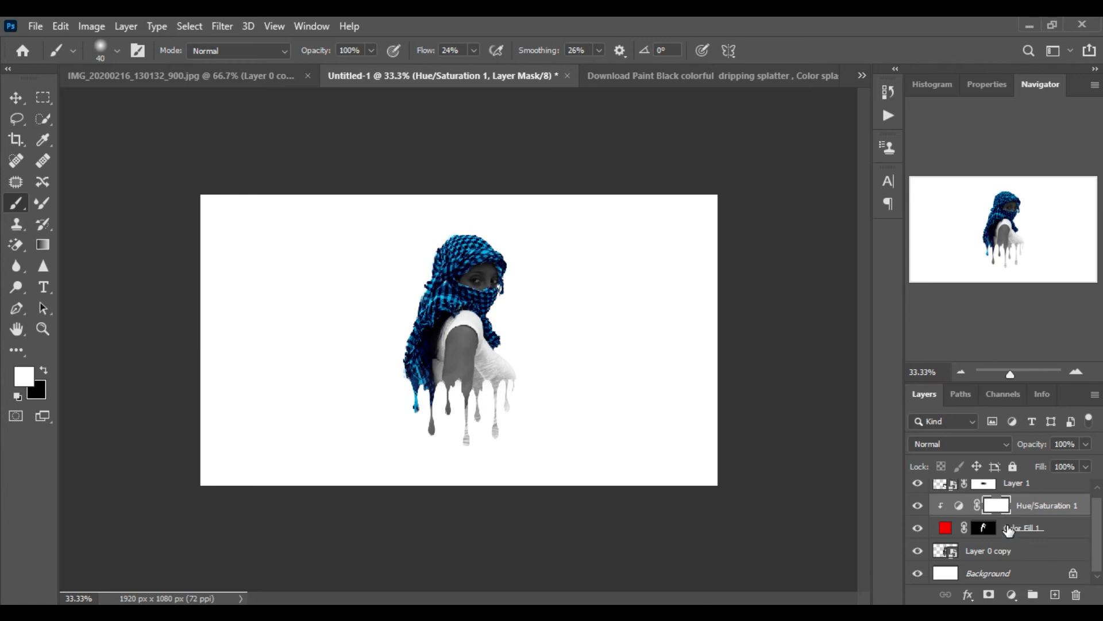
Group Layer 1, Hue/Saturation 1, Color Fill 1 and Layer 0 copy into one group
{"action": "left_click", "coordinate": [1019, 499]}
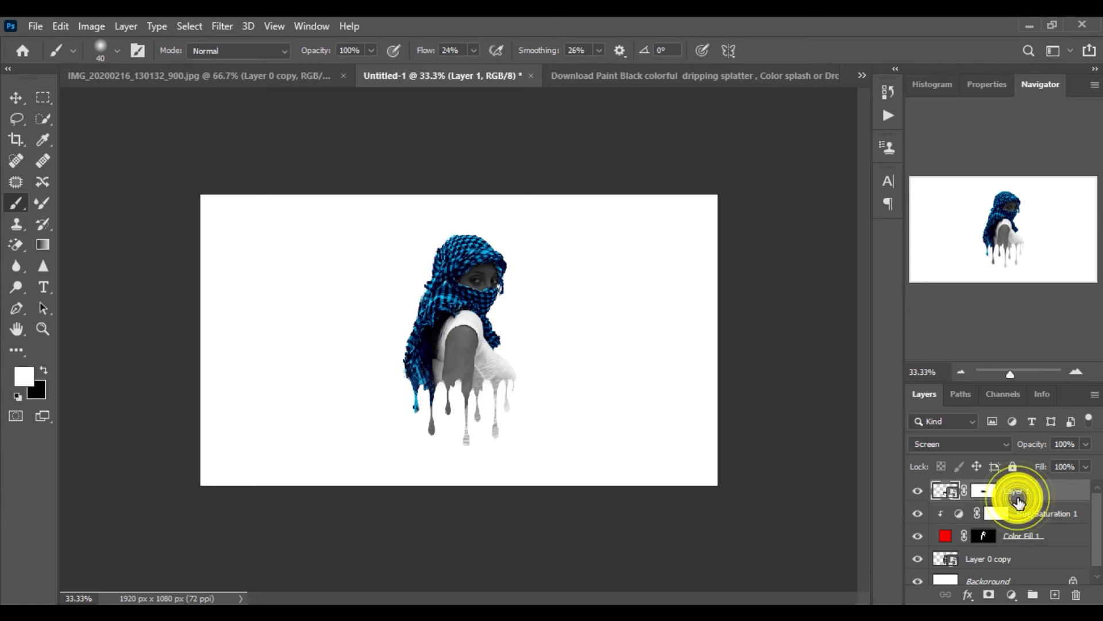
{"action": "left_click", "coordinate": [1028, 516], "text": "ctrl"}
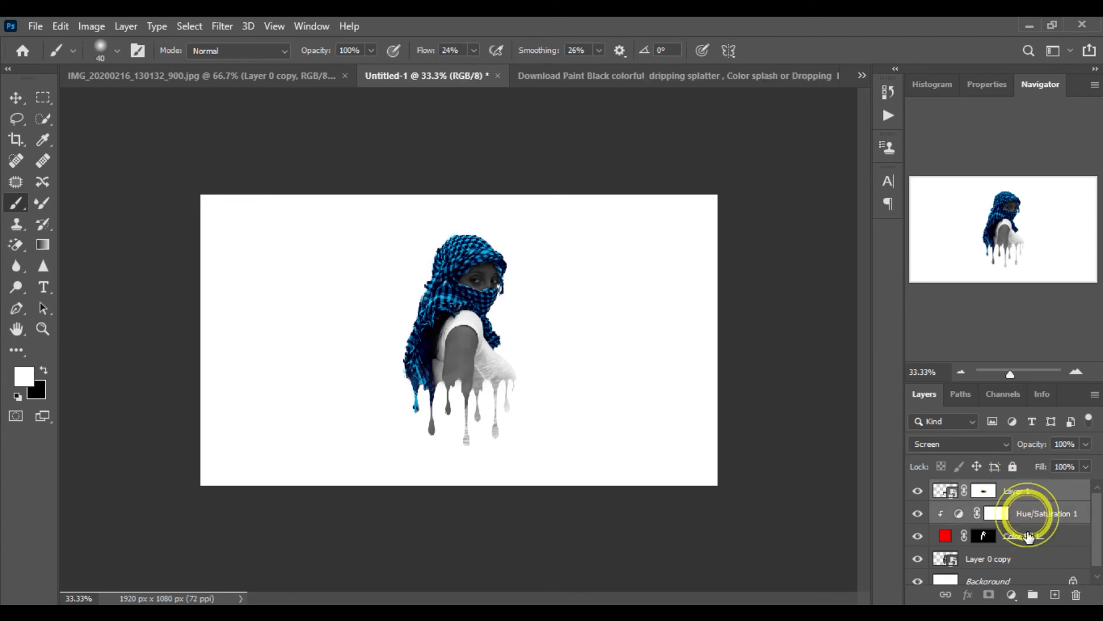
{"action": "left_click", "coordinate": [1027, 536], "text": "ctrl"}
{"action": "left_click", "coordinate": [1022, 560], "text": "ctrl"}
{"action": "scroll", "coordinate": [1017, 526], "scroll_direction": "down", "scroll_amount": 1}
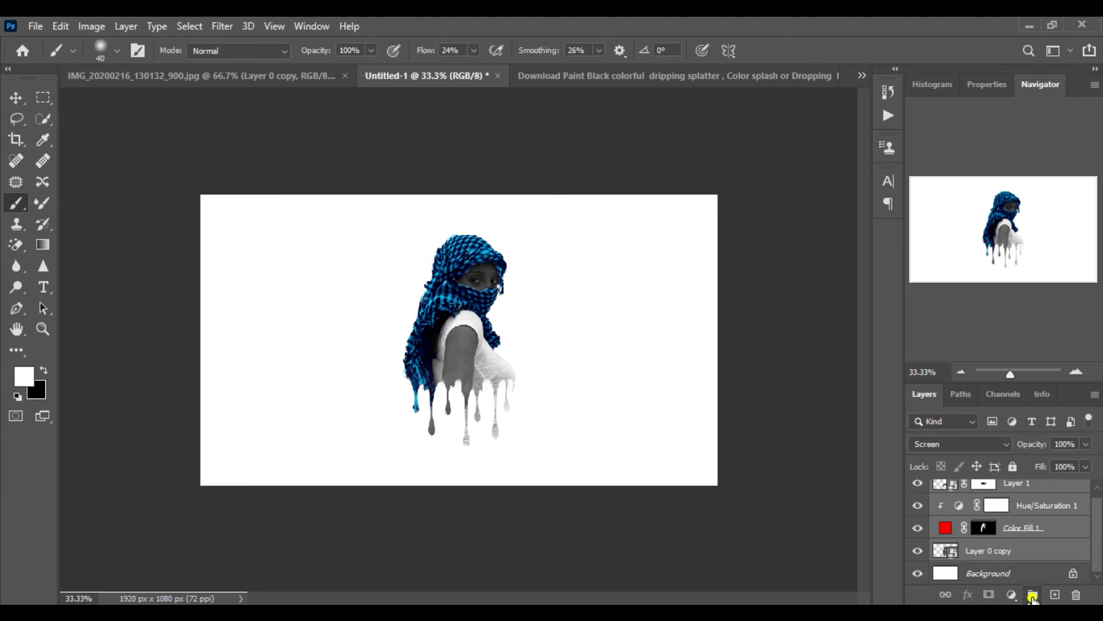
{"action": "left_click", "coordinate": [1032, 596]}
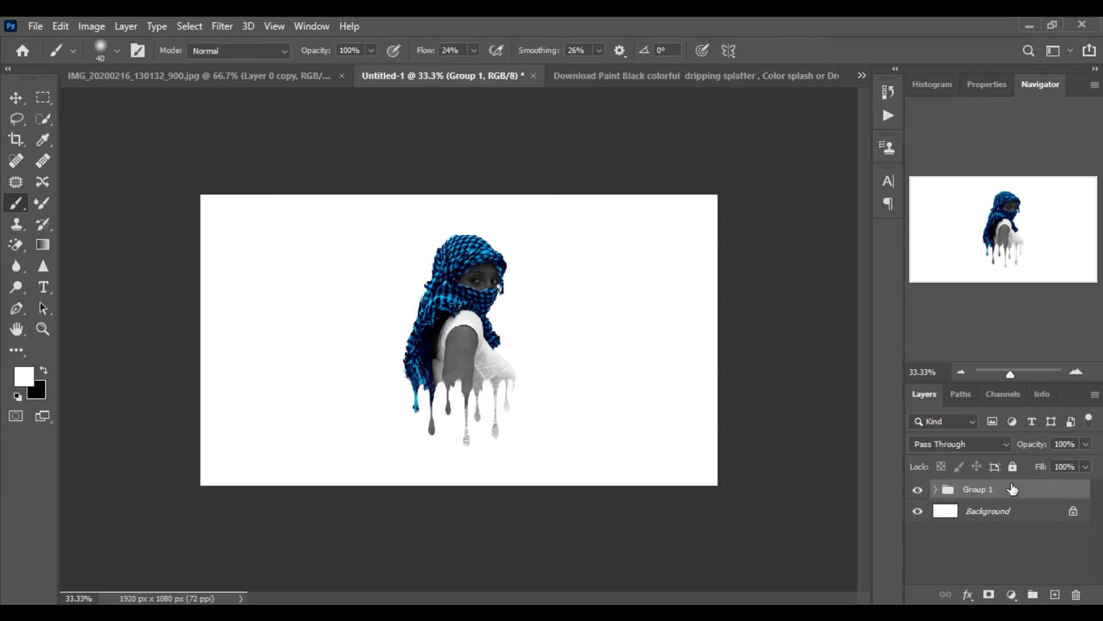
Add a Gradient Fill layer and set the gradient's left colour stop to 0a57b6
{"action": "left_click", "coordinate": [1010, 595]}
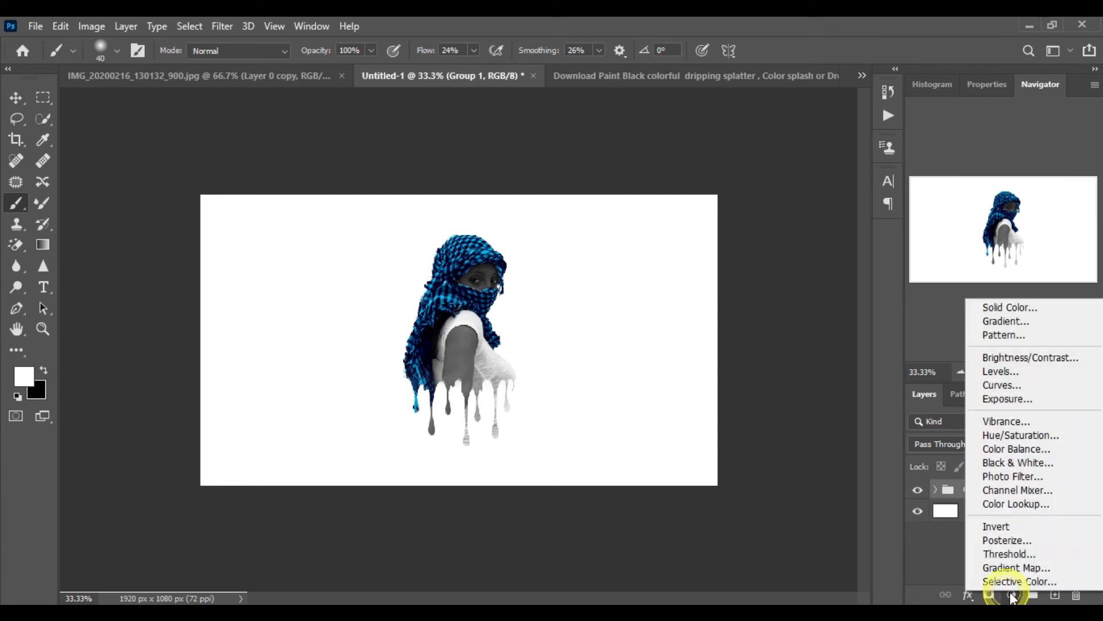
{"action": "left_click", "coordinate": [1018, 325]}
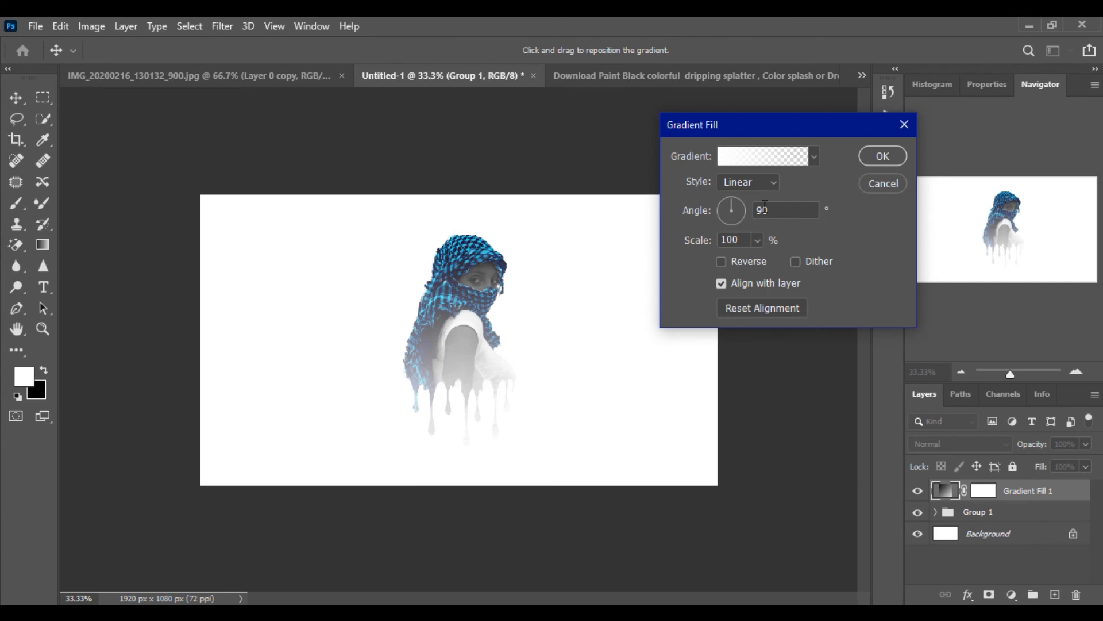
{"action": "left_click", "coordinate": [760, 160]}
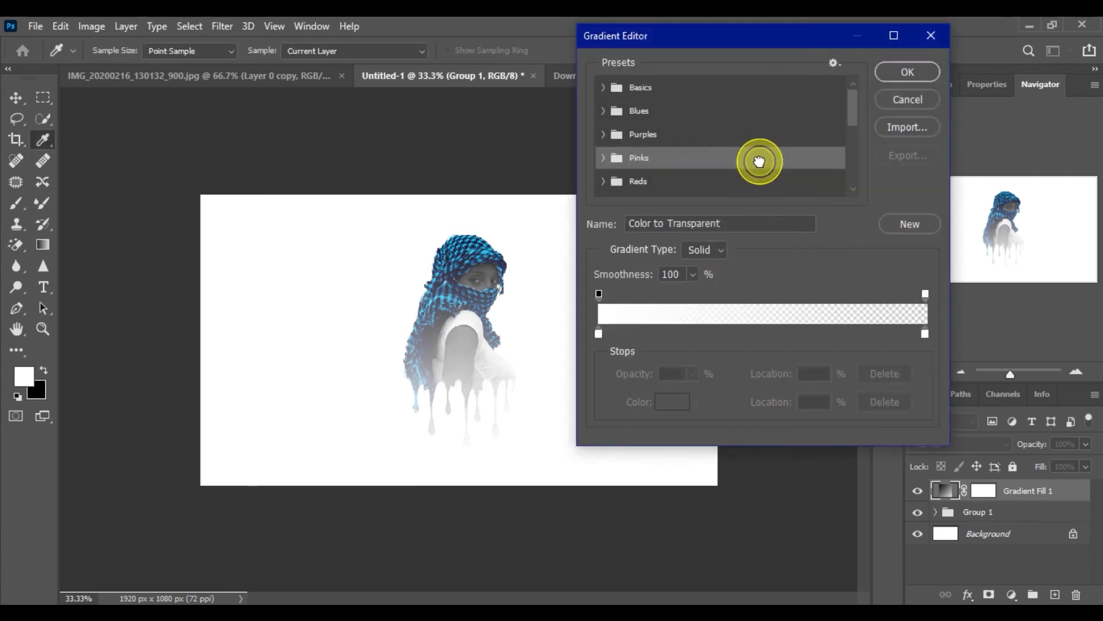
{"action": "left_click", "coordinate": [598, 334]}
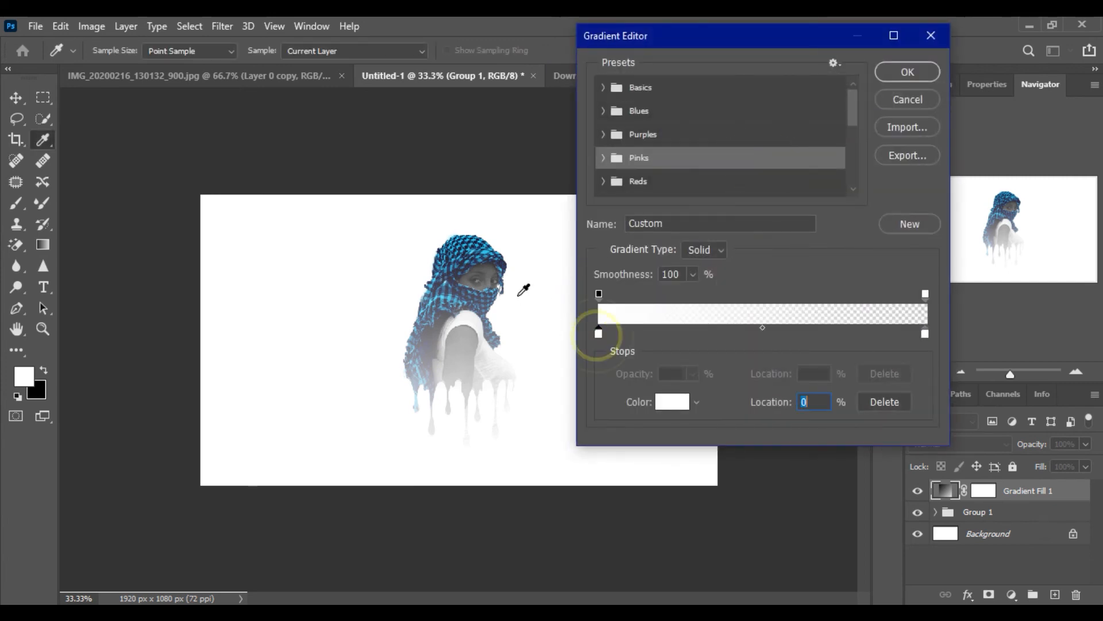
{"action": "double_click", "coordinate": [597, 333]}
{"action": "mouse_move", "coordinate": [819, 310]}
{"action": "left_mouse_down"}
{"action": "mouse_move", "coordinate": [854, 362]}
{"action": "mouse_move", "coordinate": [828, 357]}
{"action": "mouse_move", "coordinate": [825, 331]}
{"action": "mouse_move", "coordinate": [821, 371]}
{"action": "mouse_move", "coordinate": [822, 331]}
{"action": "left_mouse_up"}
{"action": "left_click", "coordinate": [852, 357]}
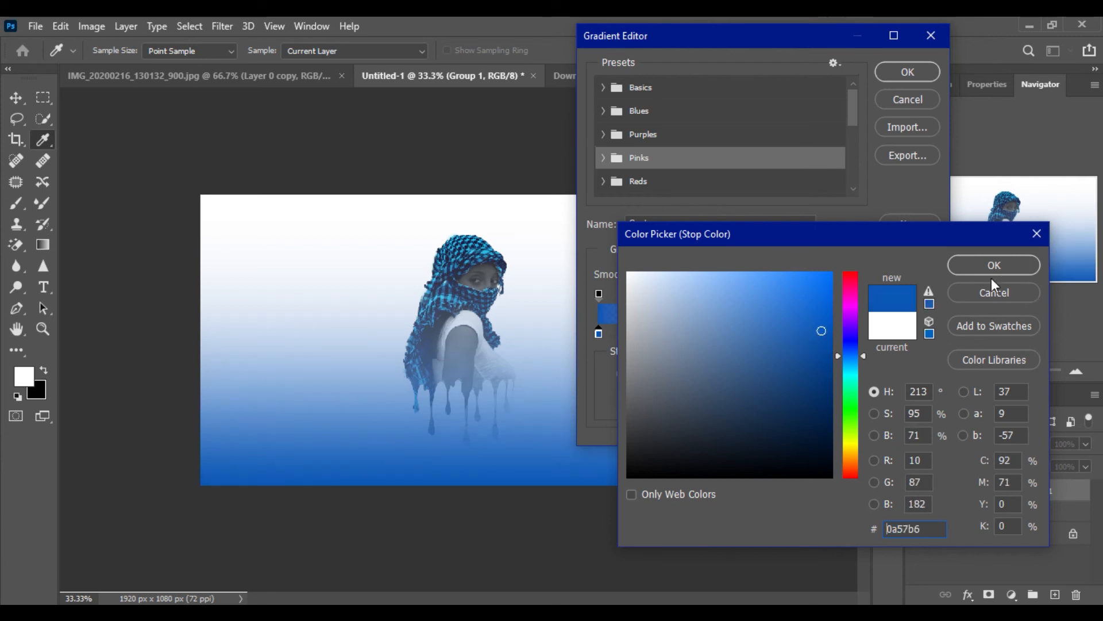
{"action": "left_click", "coordinate": [1001, 264]}
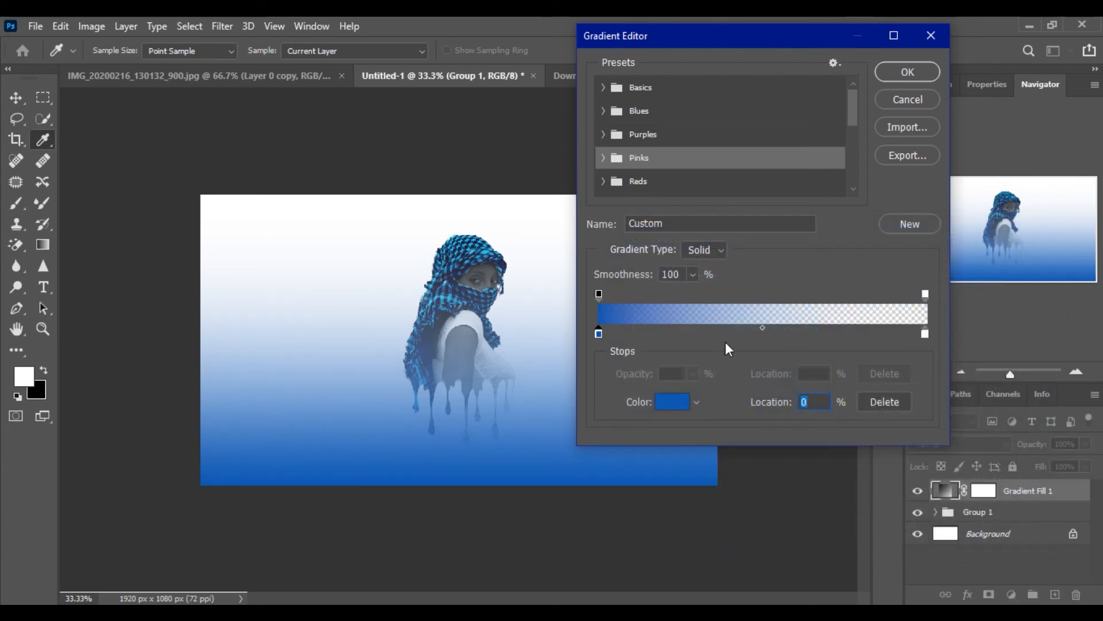
Add a colour stop at 50% location with colour 577aa5 and confirm the gradient
{"action": "left_click", "coordinate": [764, 334]}
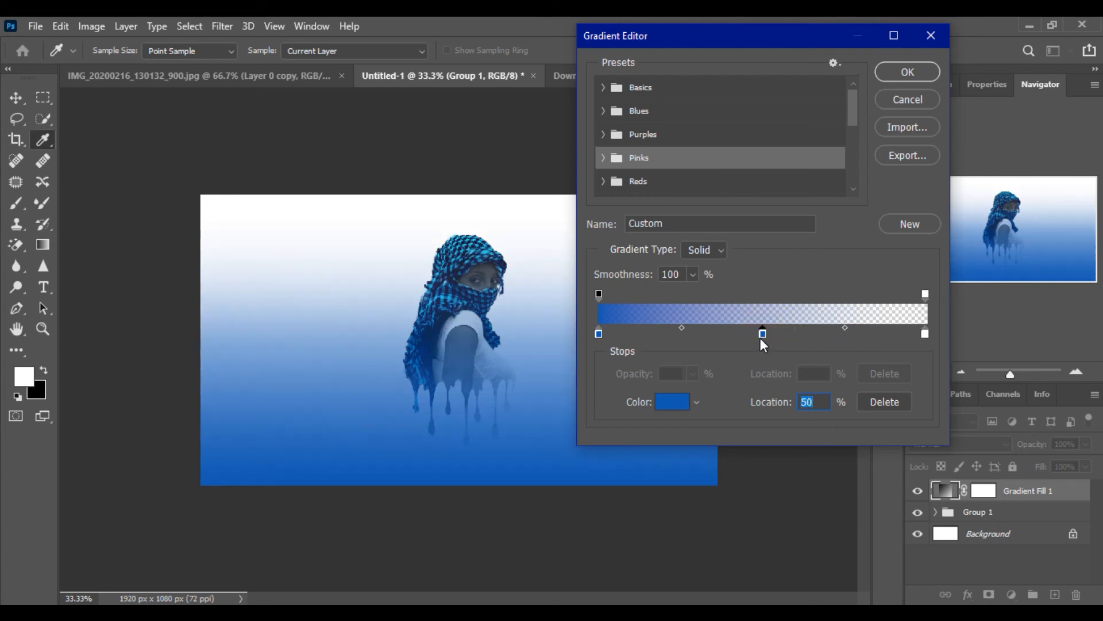
{"action": "double_click", "coordinate": [760, 336]}
{"action": "left_click_drag", "start_coordinate": [791, 313], "coordinate": [720, 356]}
{"action": "mouse_move", "coordinate": [769, 328]}
{"action": "left_mouse_down"}
{"action": "mouse_move", "coordinate": [719, 351]}
{"action": "mouse_move", "coordinate": [717, 374]}
{"action": "mouse_move", "coordinate": [725, 343]}
{"action": "left_mouse_up"}
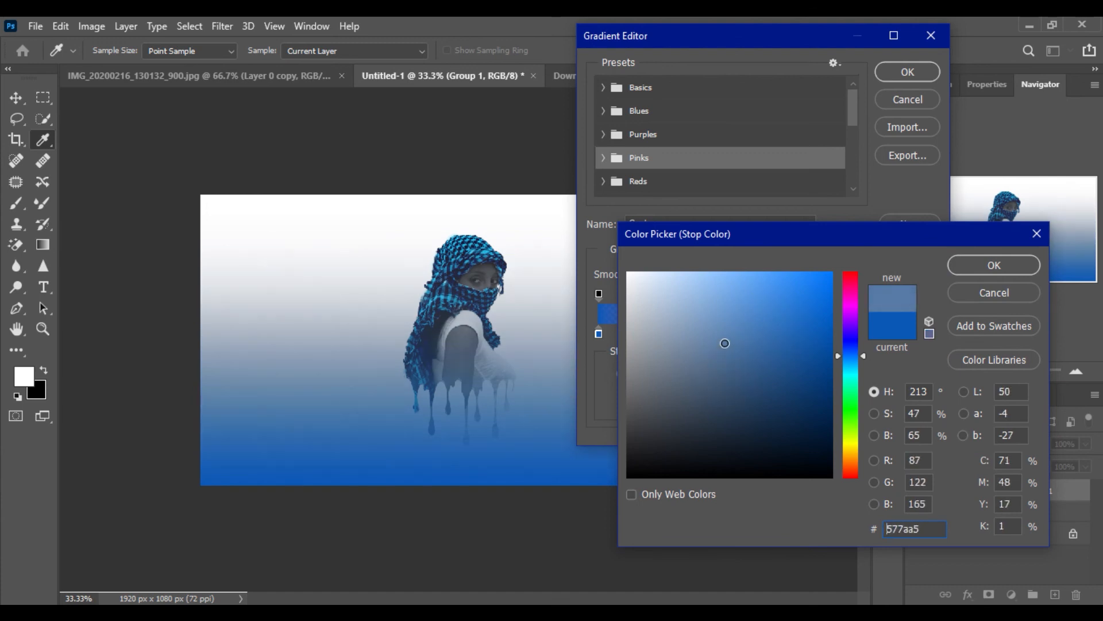
{"action": "left_click", "coordinate": [988, 265]}
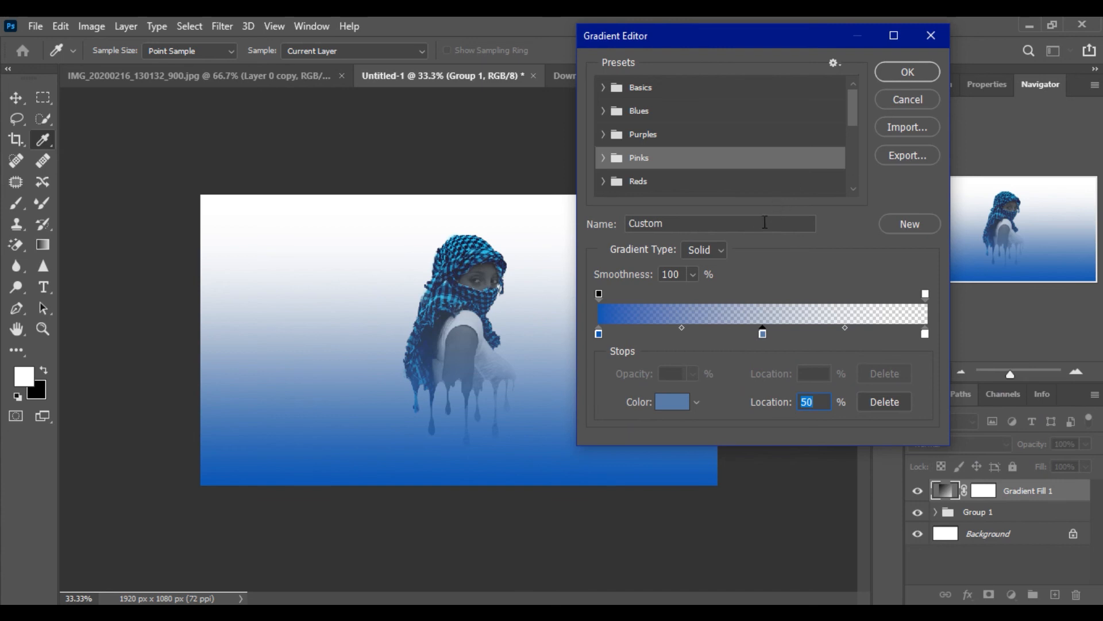
{"action": "left_click", "coordinate": [908, 73]}
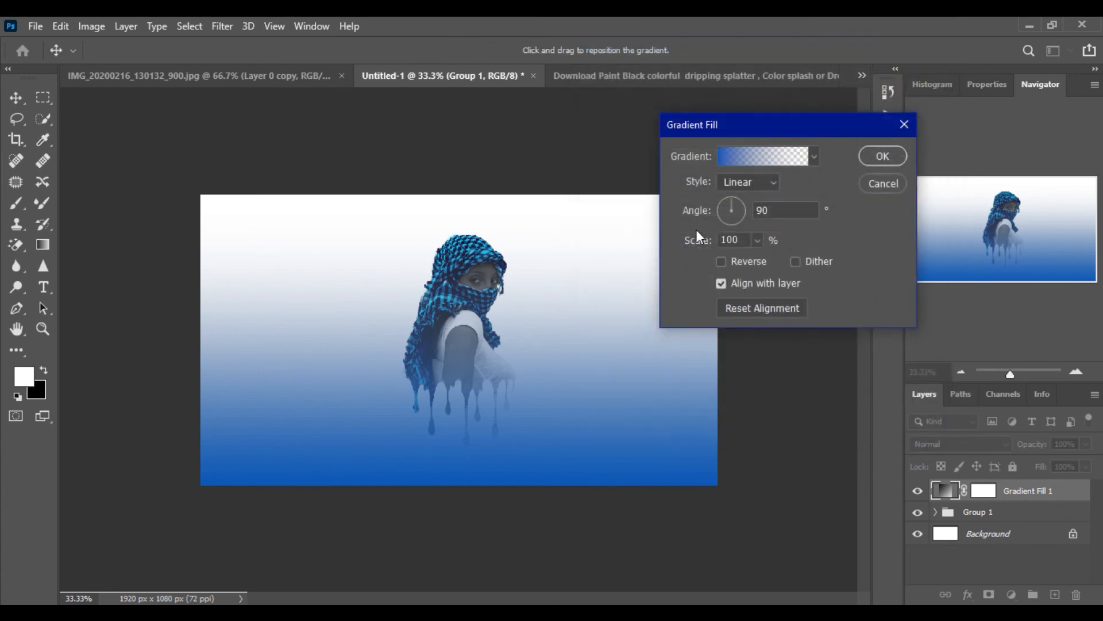
Set the gradient fill style to Radial and reverse it
{"action": "left_click", "coordinate": [764, 183]}
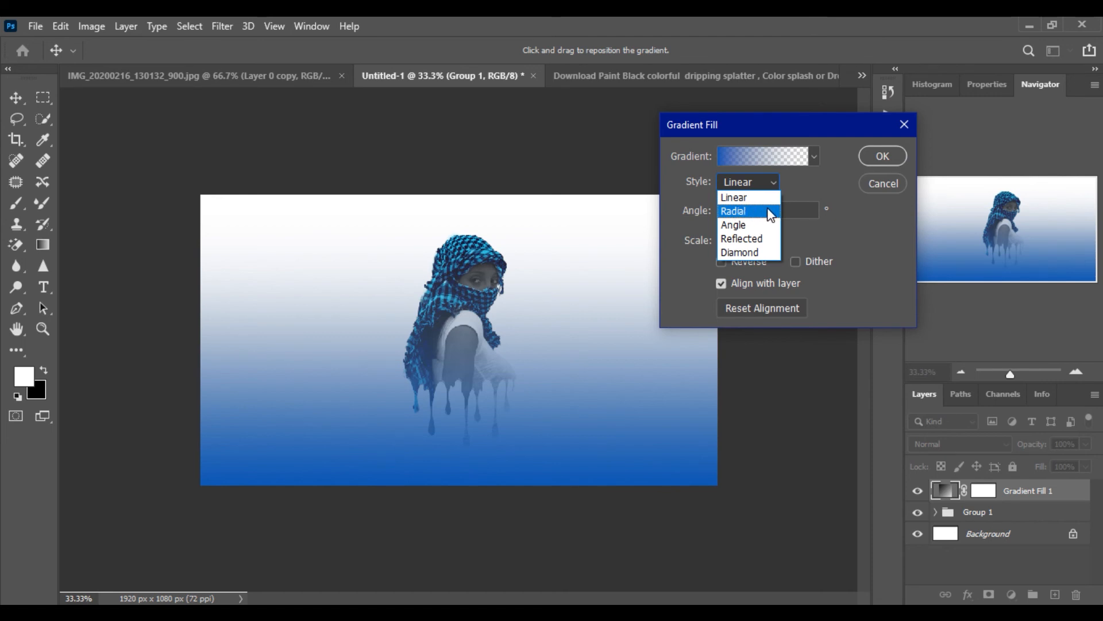
{"action": "left_click", "coordinate": [770, 215]}
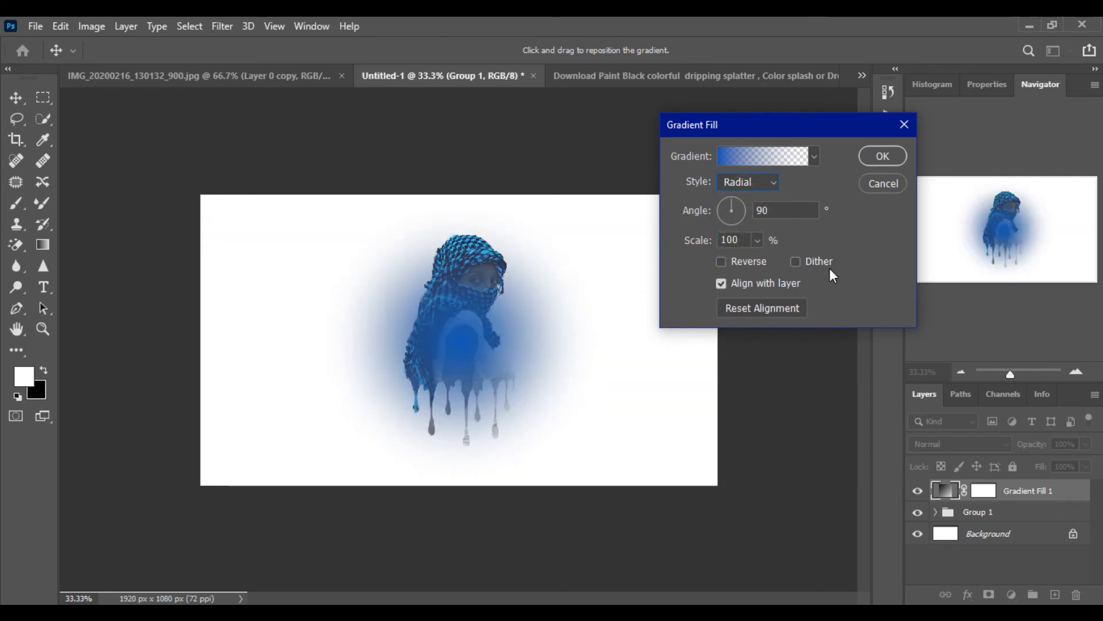
{"action": "left_click", "coordinate": [722, 261]}
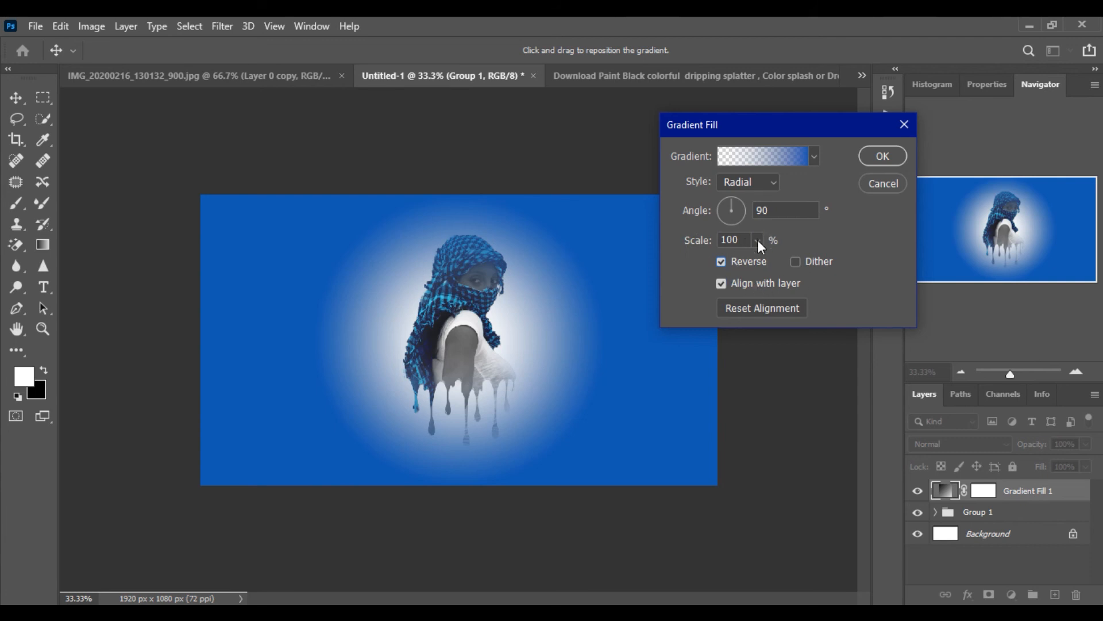
Set the gradient scale to 243% and confirm the Gradient Fill
{"action": "left_click_drag", "start_coordinate": [757, 242], "coordinate": [770, 260]}
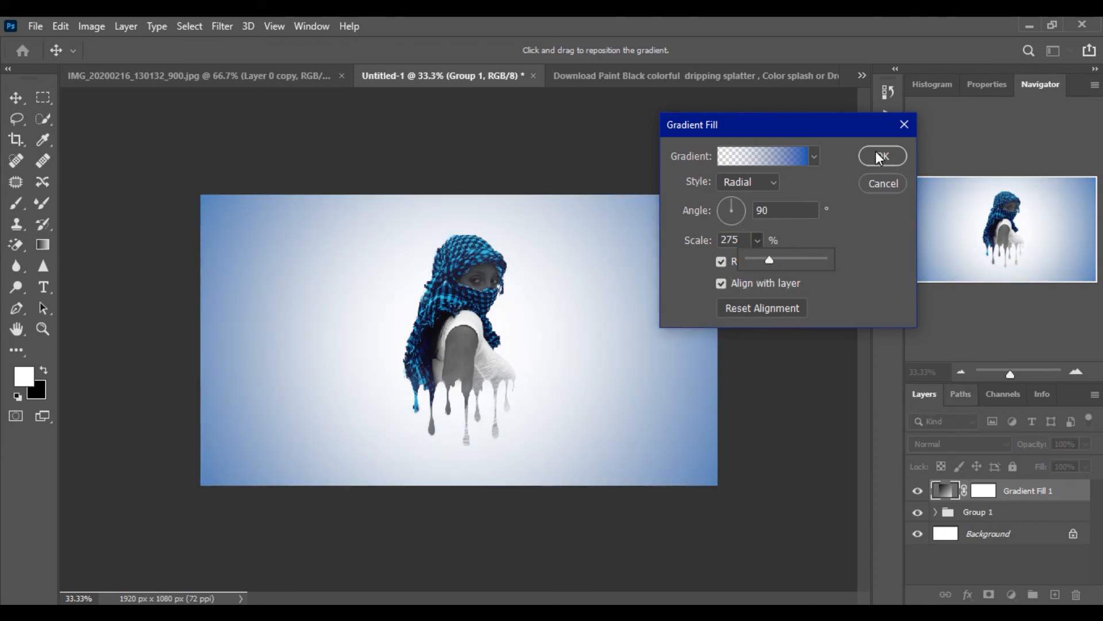
{"action": "left_click", "coordinate": [768, 260]}
{"action": "left_click_drag", "start_coordinate": [770, 265], "coordinate": [767, 261]}
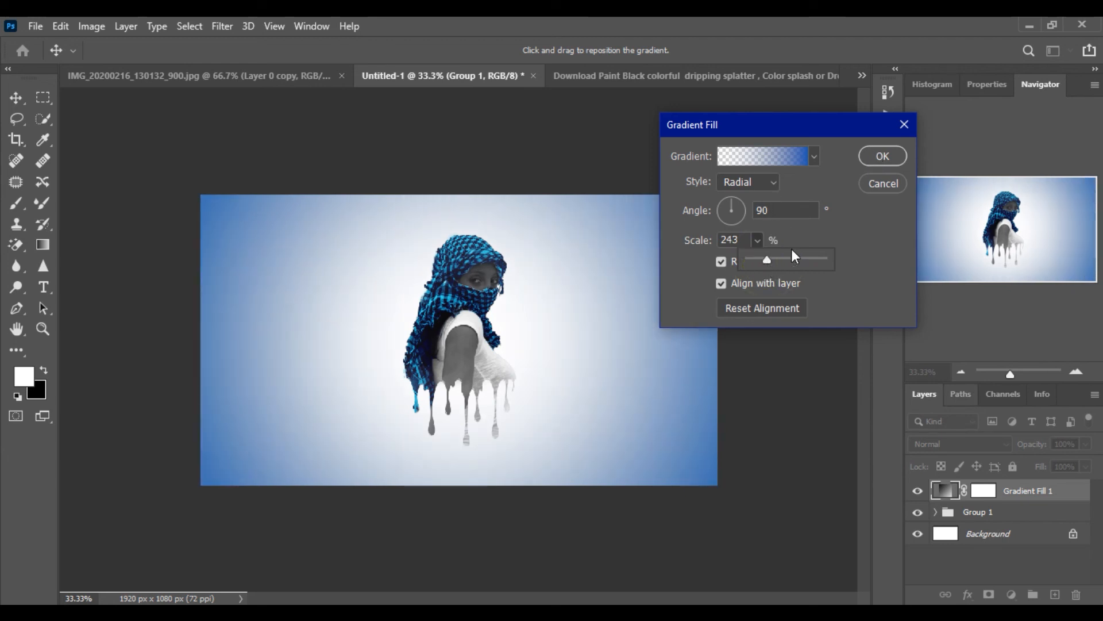
{"action": "left_click", "coordinate": [881, 157]}
Add a Curves adjustment above Group 1 and shape an S-curve, lowering the shadows and raising the highlights
{"action": "key", "text": "b"}
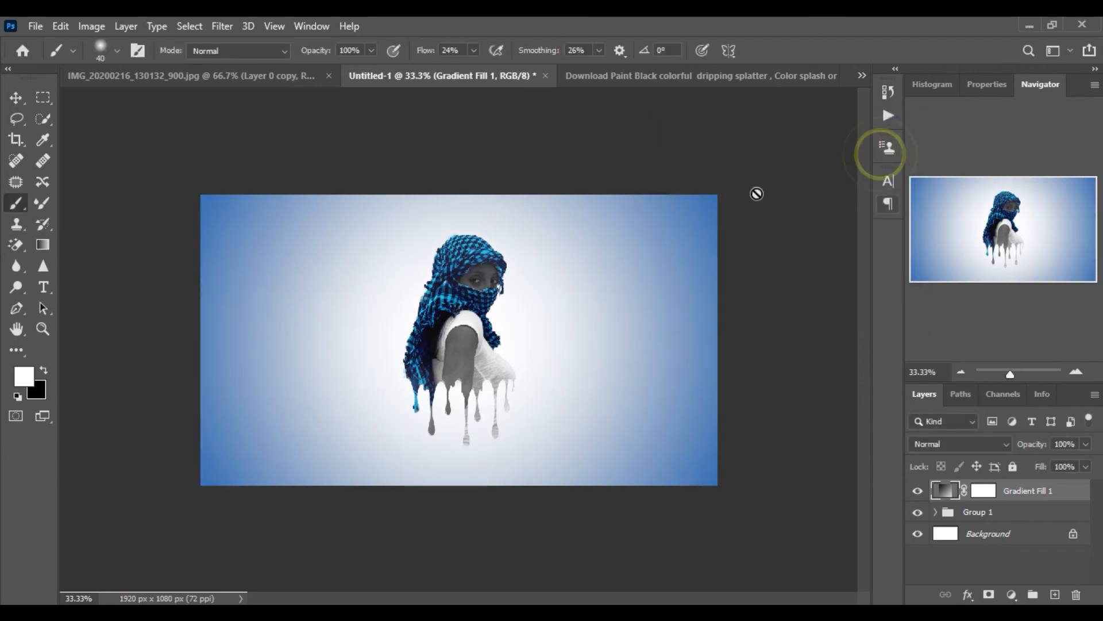
{"action": "left_click", "coordinate": [1012, 513]}
{"action": "left_click", "coordinate": [1012, 594]}
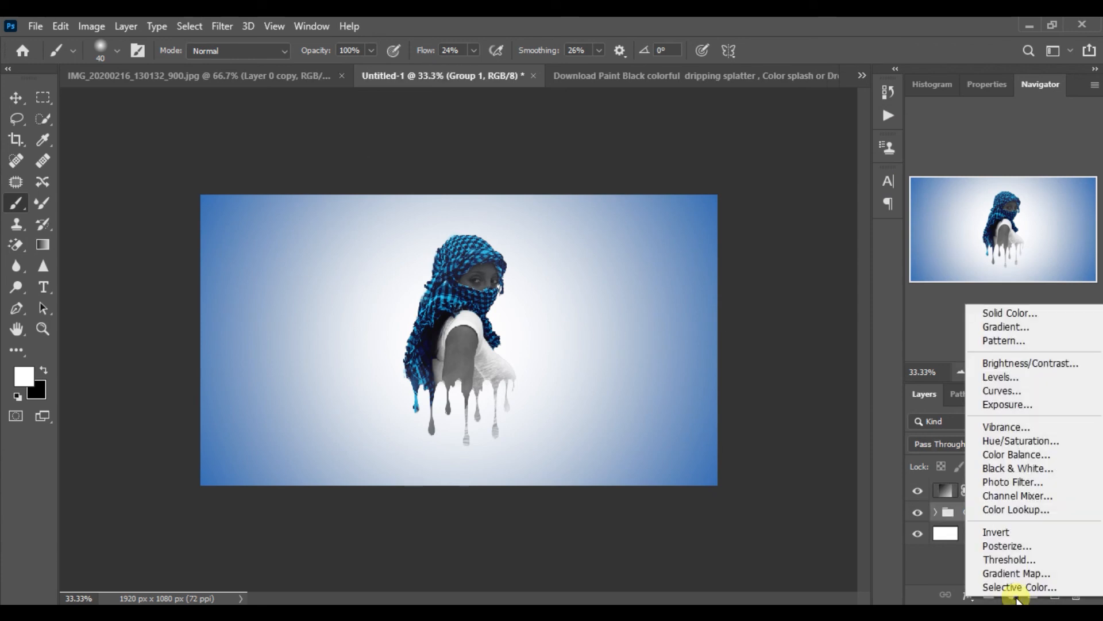
{"action": "left_click", "coordinate": [1002, 391]}
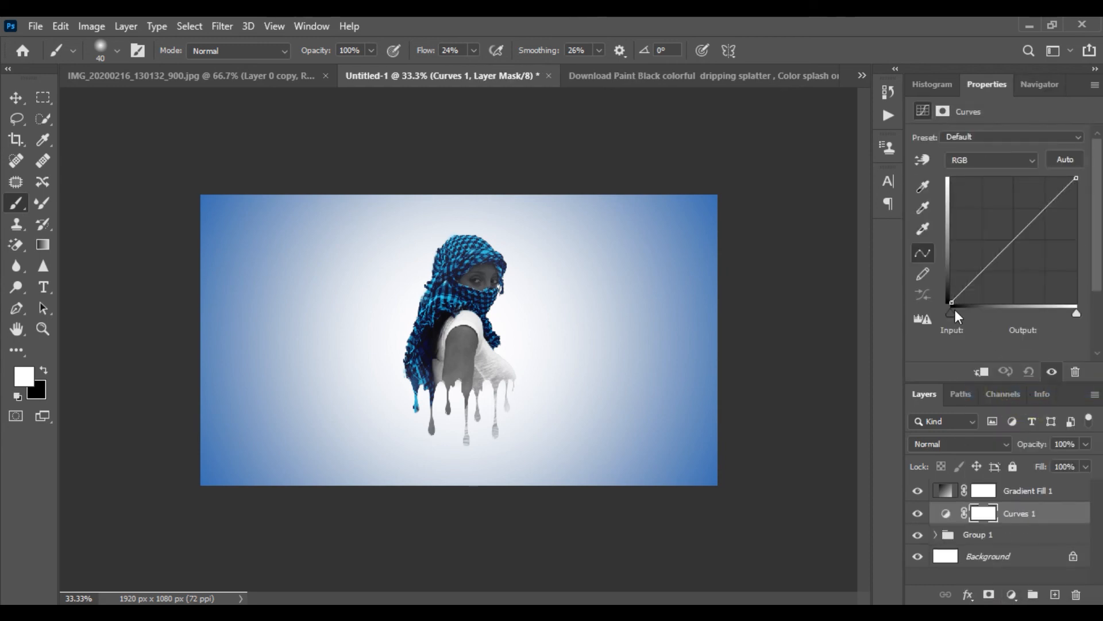
{"action": "left_click_drag", "start_coordinate": [963, 290], "coordinate": [975, 284]}
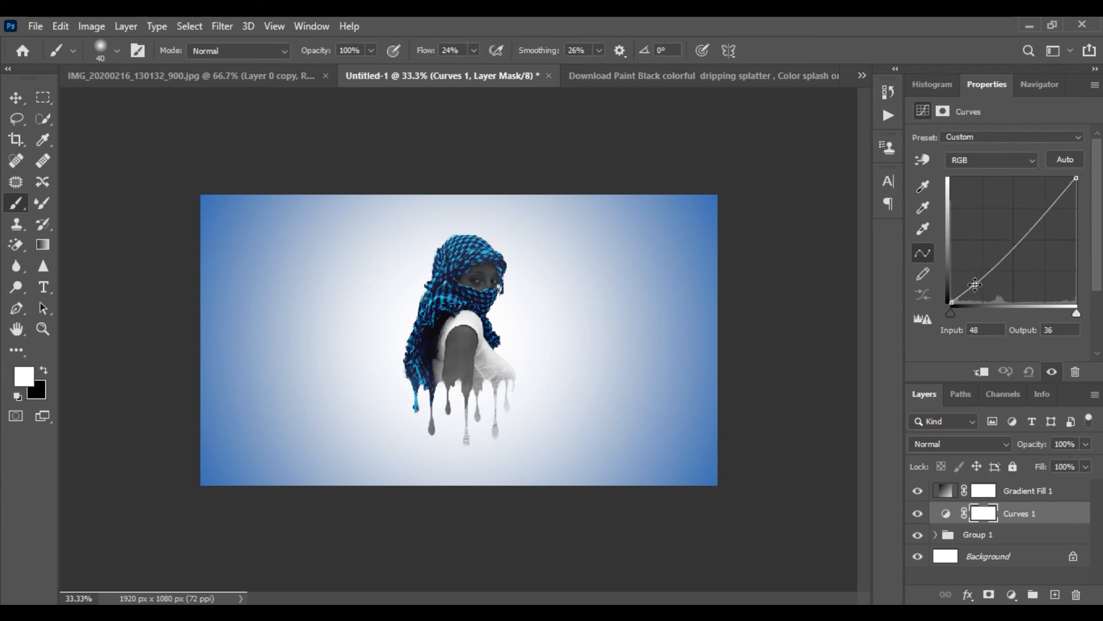
{"action": "mouse_move", "coordinate": [1058, 209]}
{"action": "left_mouse_down"}
{"action": "mouse_move", "coordinate": [1056, 183]}
{"action": "mouse_move", "coordinate": [1057, 196]}
{"action": "left_mouse_up"}
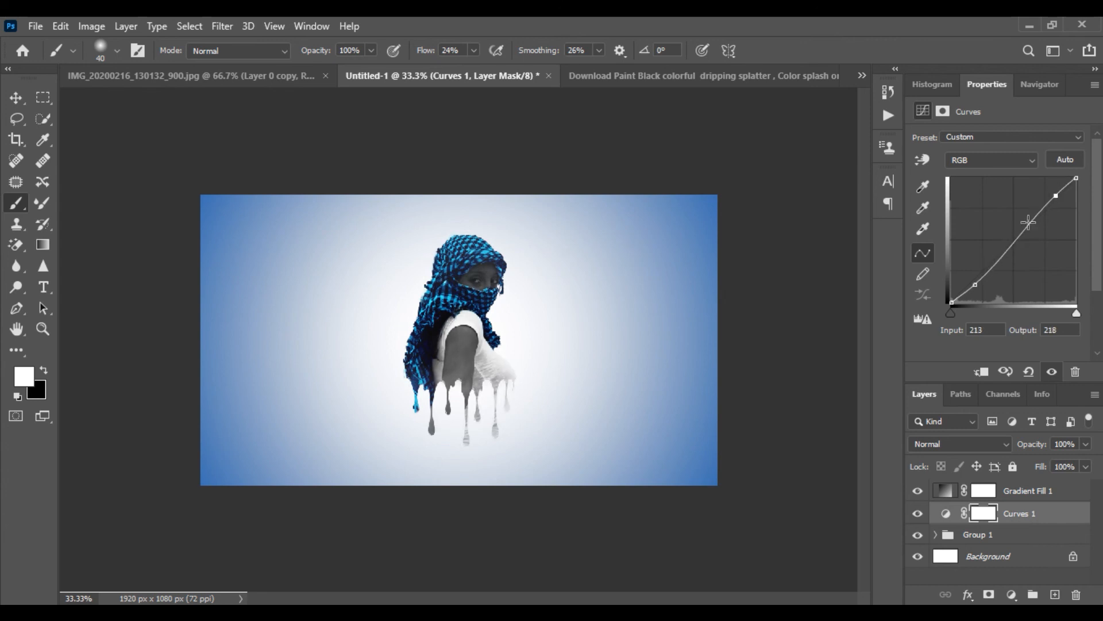
Refine the S-curve points on the Curves adjustment, toggling the Curves layer's visibility to compare the effect
{"action": "left_click", "coordinate": [973, 285]}
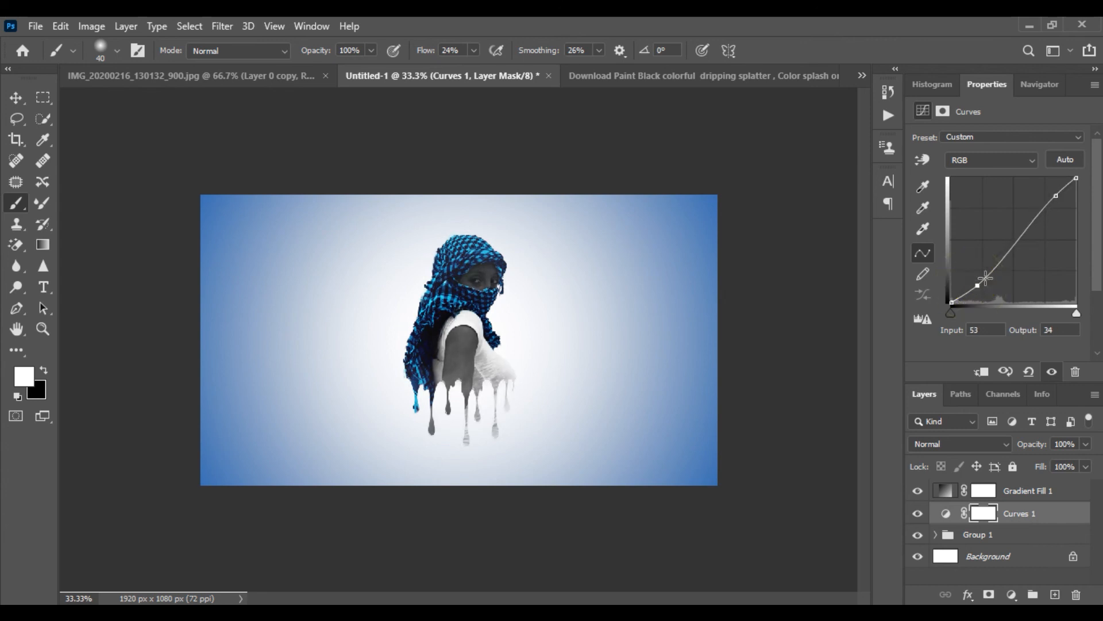
{"action": "left_click", "coordinate": [1055, 195]}
{"action": "mouse_move", "coordinate": [1055, 195]}
{"action": "left_mouse_down"}
{"action": "mouse_move", "coordinate": [1056, 208]}
{"action": "mouse_move", "coordinate": [1051, 198]}
{"action": "left_mouse_up"}
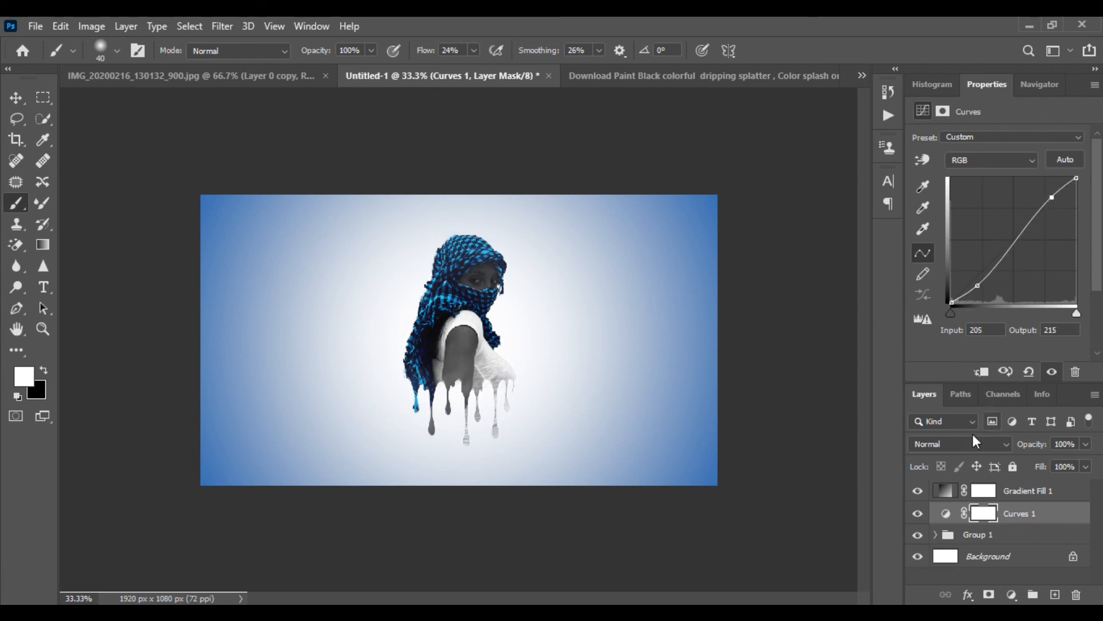
{"action": "left_click", "coordinate": [917, 520]}
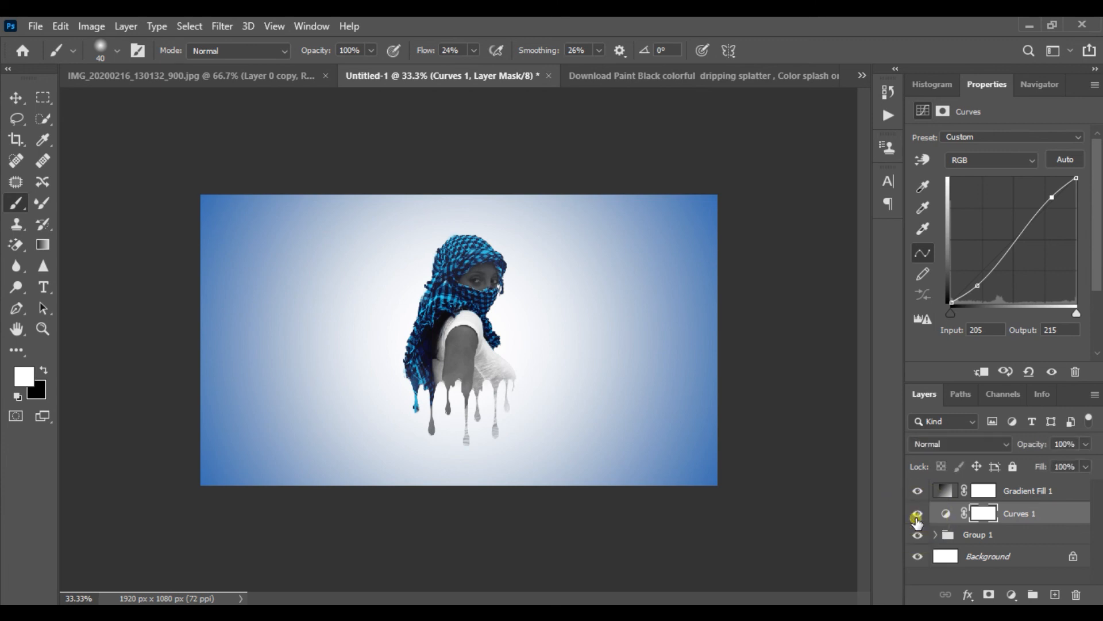
{"action": "left_click", "coordinate": [918, 520]}
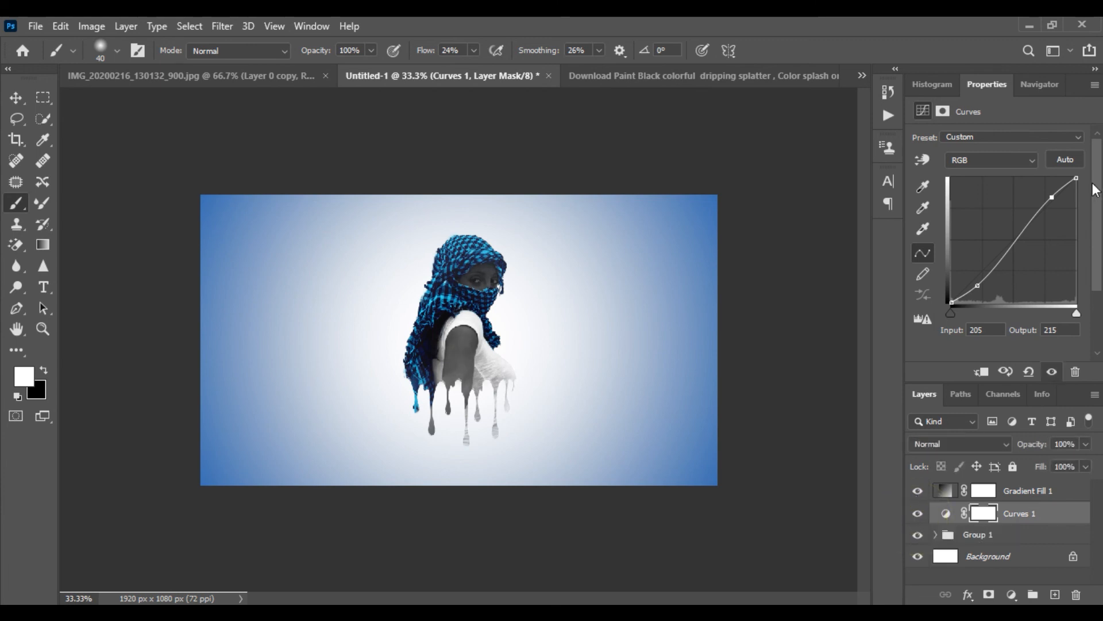
{"action": "left_click", "coordinate": [976, 284]}
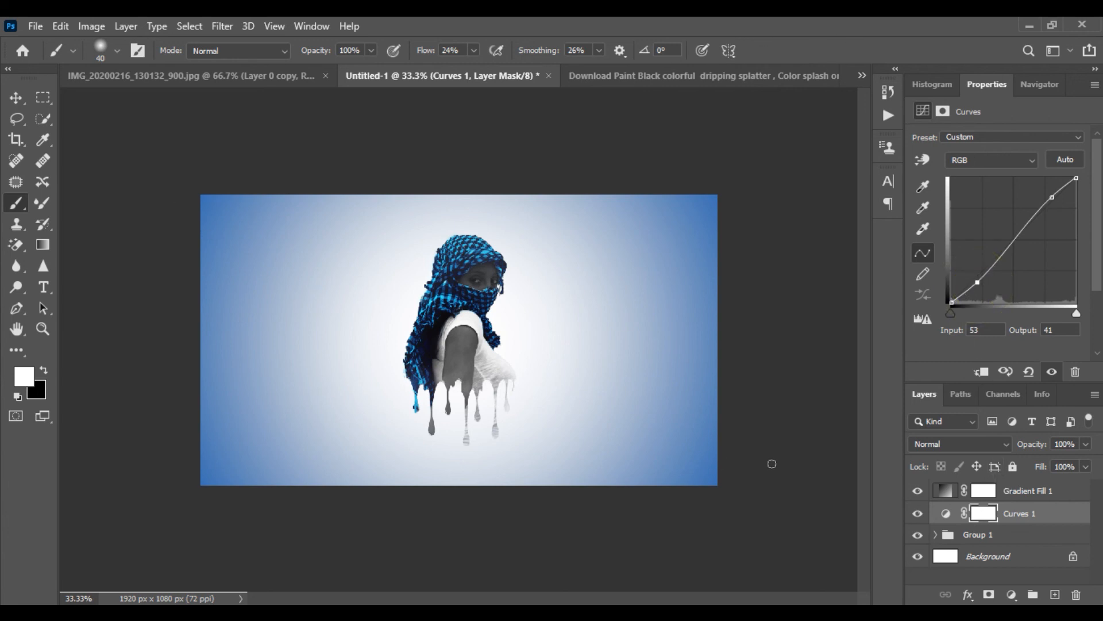
Expand Group 1 and apply Brightness/Contrast to Layer 0 copy with brightness 34 and contrast 27
{"action": "left_click", "coordinate": [992, 535]}
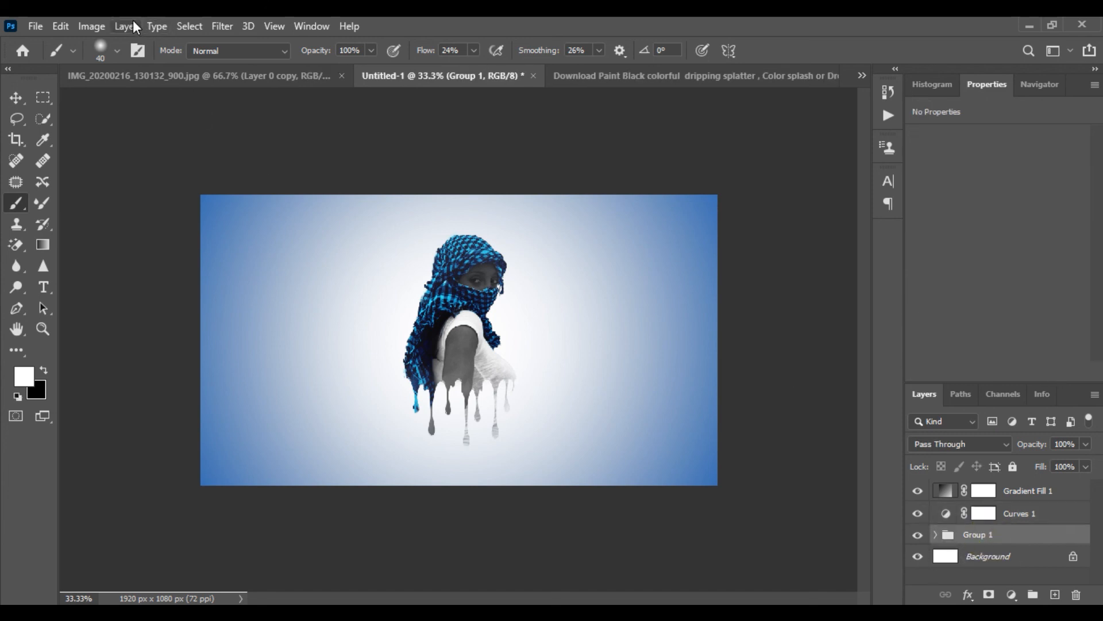
{"action": "left_click", "coordinate": [102, 26]}
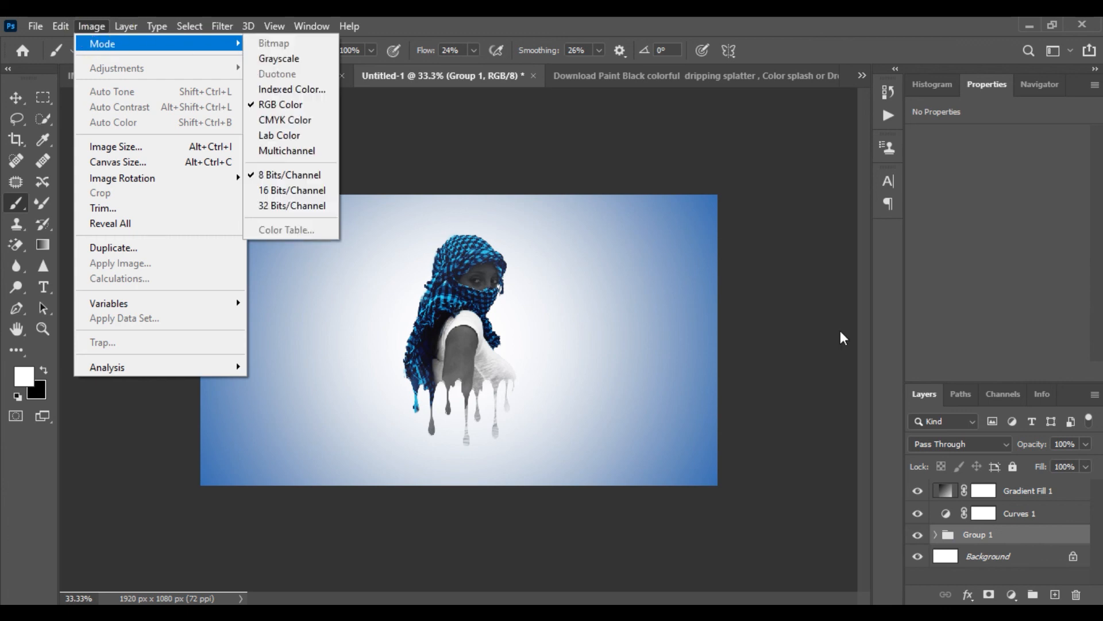
{"action": "left_click", "coordinate": [967, 539]}
{"action": "double_click", "coordinate": [977, 535]}
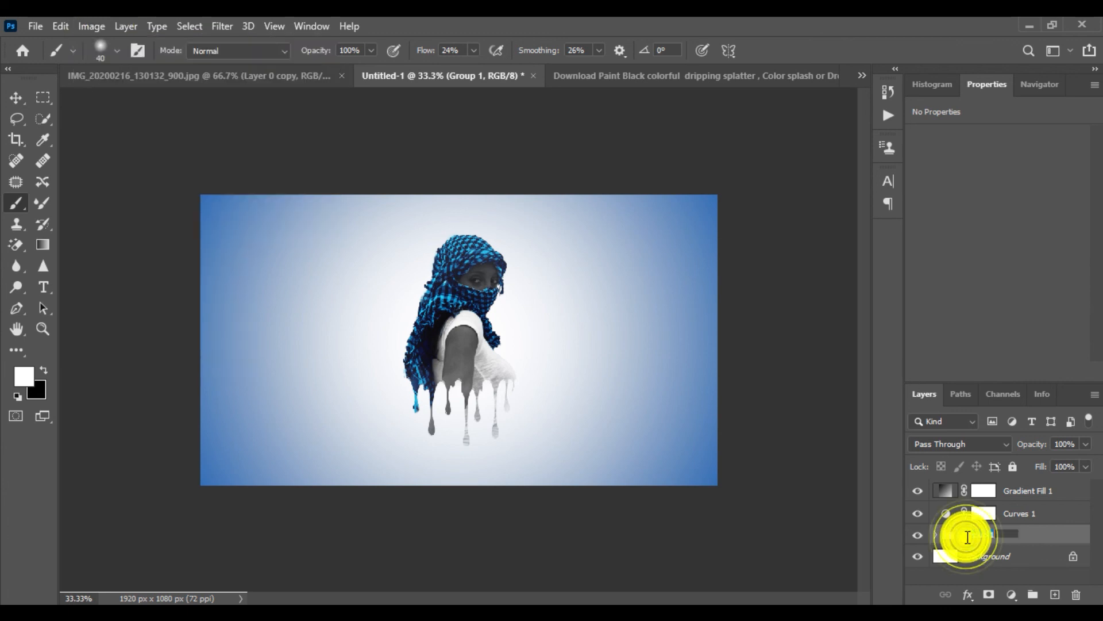
{"action": "left_click", "coordinate": [936, 536]}
{"action": "scroll", "coordinate": [1053, 558], "scroll_direction": "down", "scroll_amount": 3}
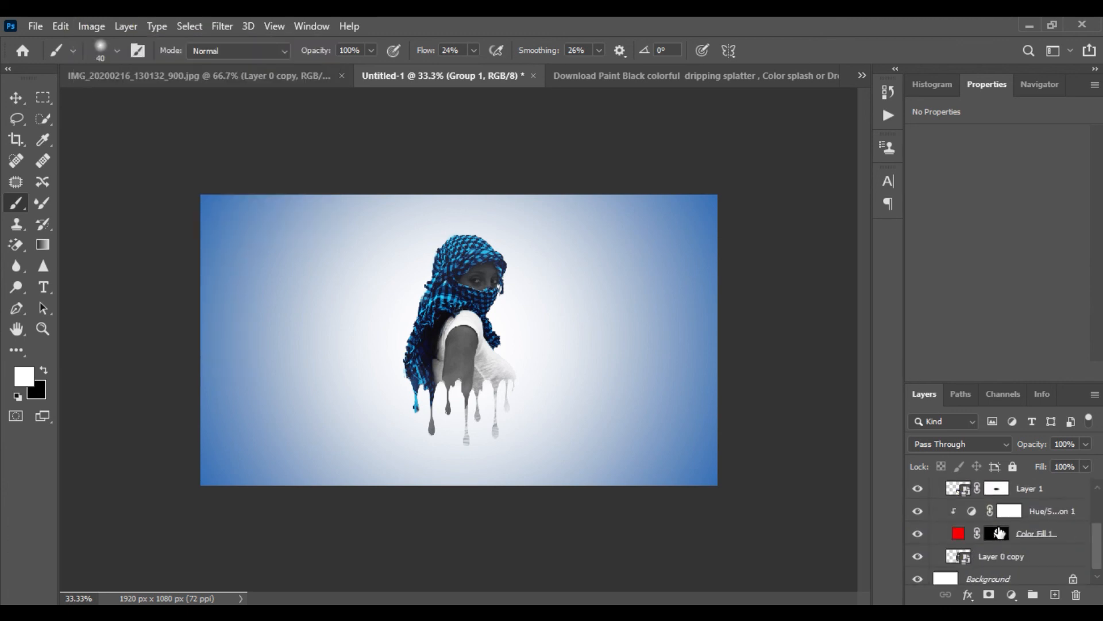
{"action": "scroll", "coordinate": [1031, 550], "scroll_direction": "down", "scroll_amount": 1}
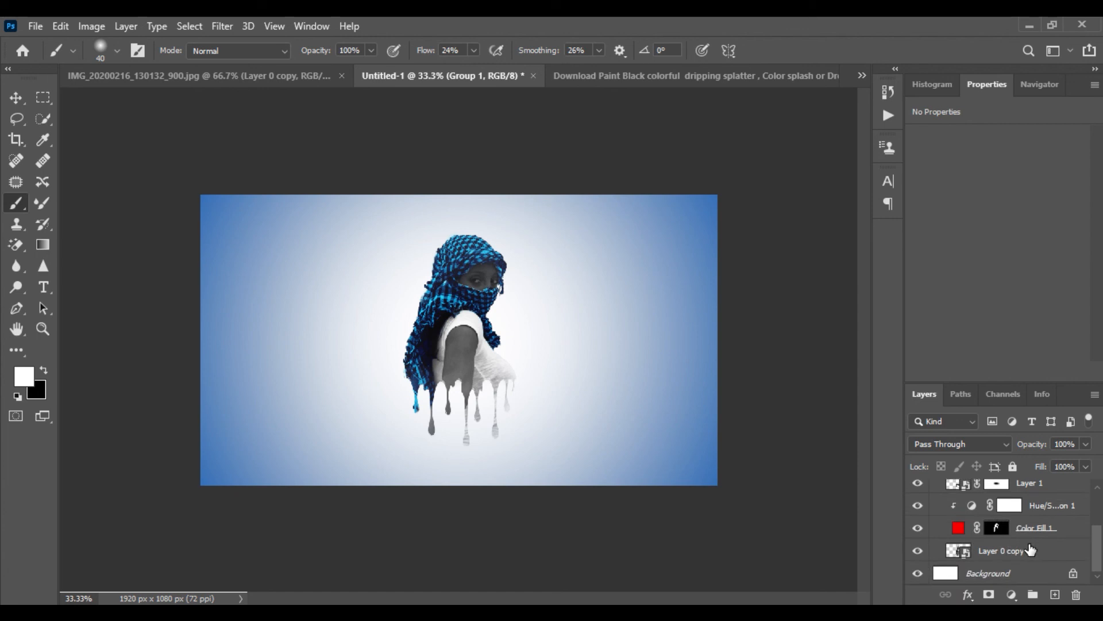
{"action": "left_click", "coordinate": [997, 551]}
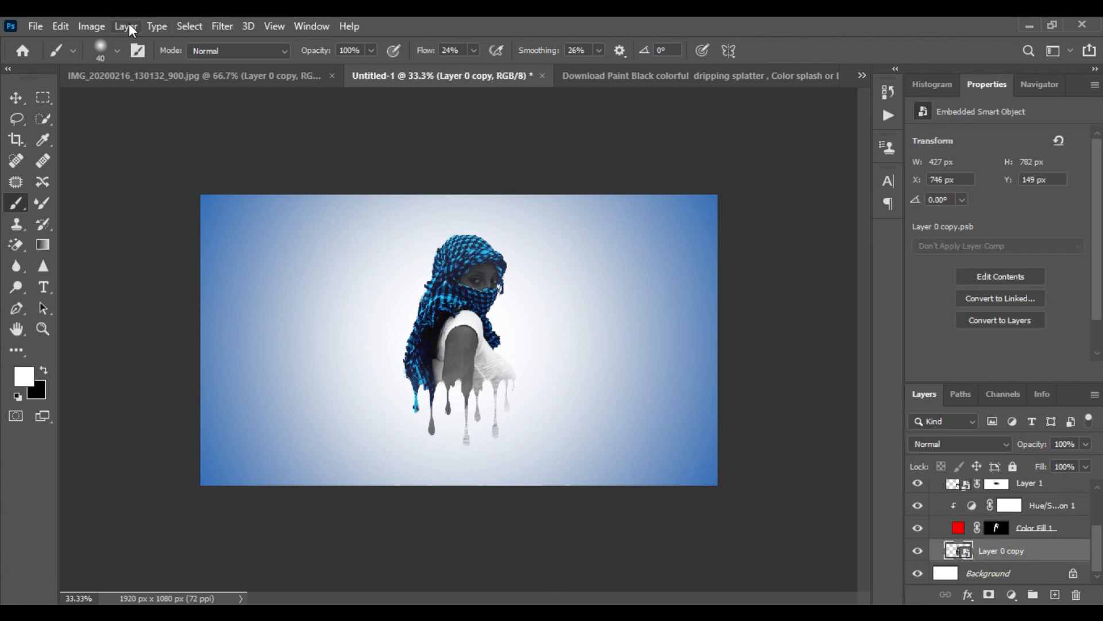
{"action": "left_click", "coordinate": [94, 24]}
{"action": "mouse_move", "coordinate": [115, 67]}
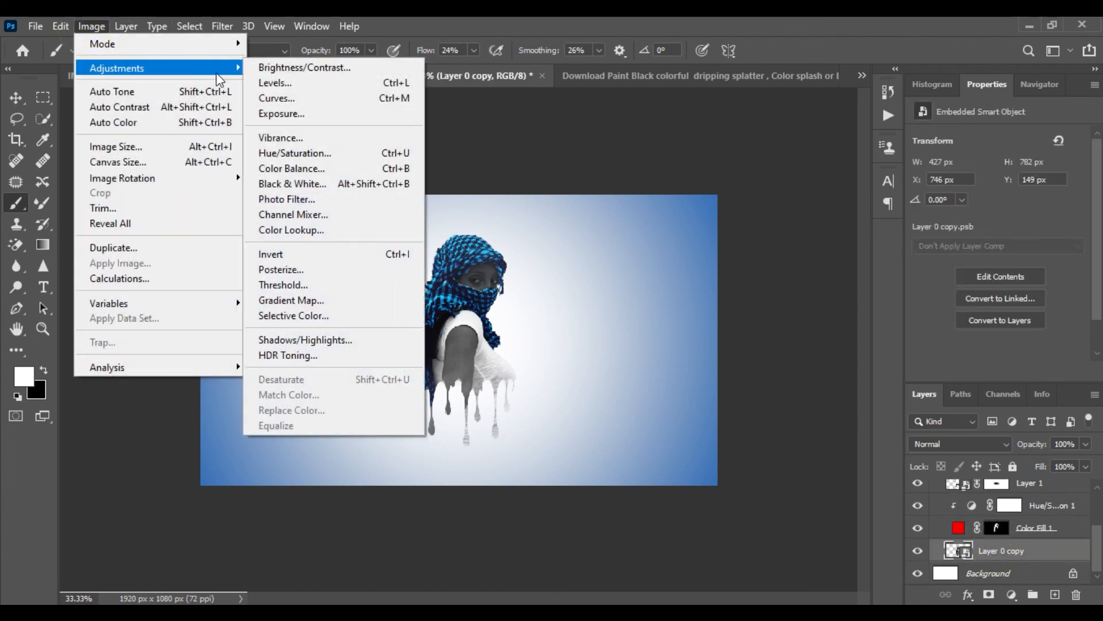
{"action": "left_click", "coordinate": [293, 68]}
{"action": "left_click_drag", "start_coordinate": [543, 146], "coordinate": [686, 171]}
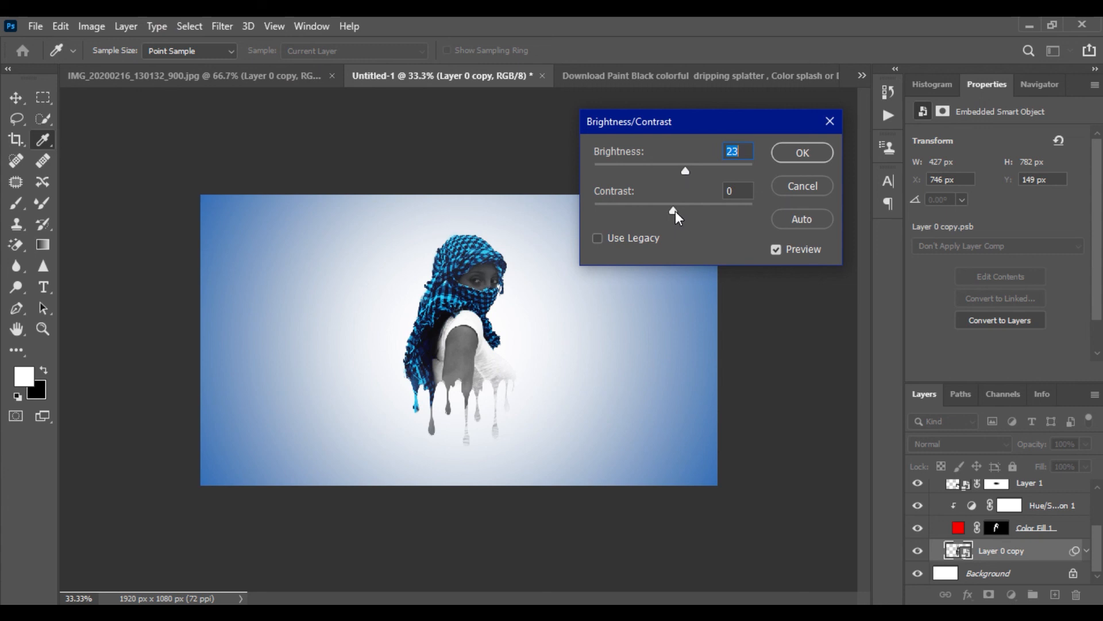
{"action": "mouse_move", "coordinate": [675, 211]}
{"action": "left_mouse_down"}
{"action": "mouse_move", "coordinate": [651, 211]}
{"action": "mouse_move", "coordinate": [695, 215]}
{"action": "left_mouse_up"}
{"action": "mouse_move", "coordinate": [688, 171]}
{"action": "left_mouse_down"}
{"action": "mouse_move", "coordinate": [674, 169]}
{"action": "mouse_move", "coordinate": [691, 169]}
{"action": "left_mouse_up"}
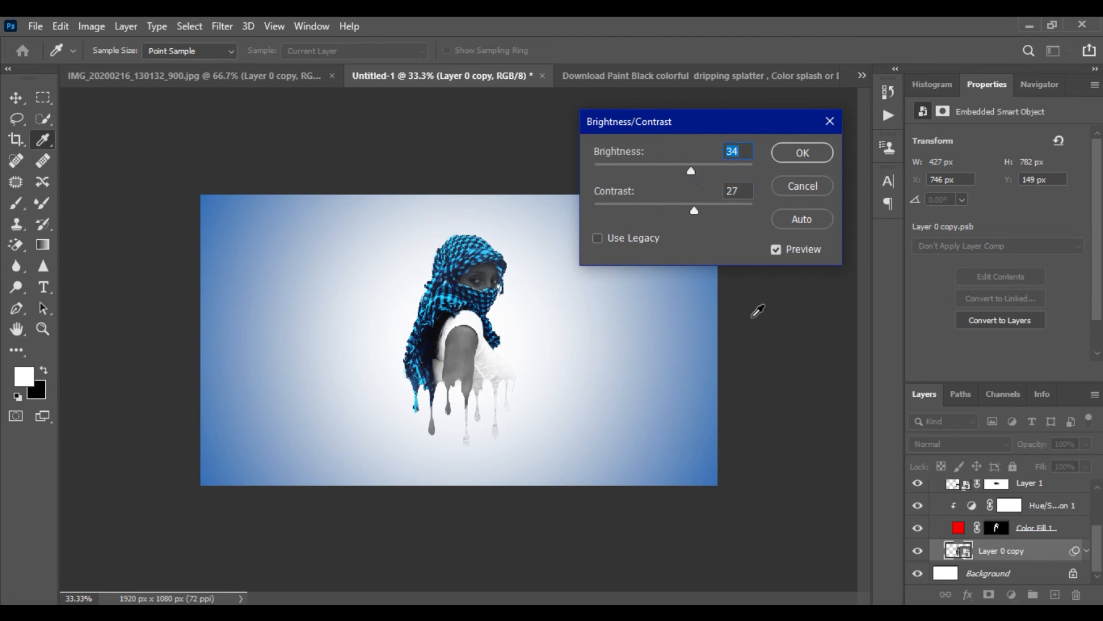
{"action": "left_click", "coordinate": [778, 250]}
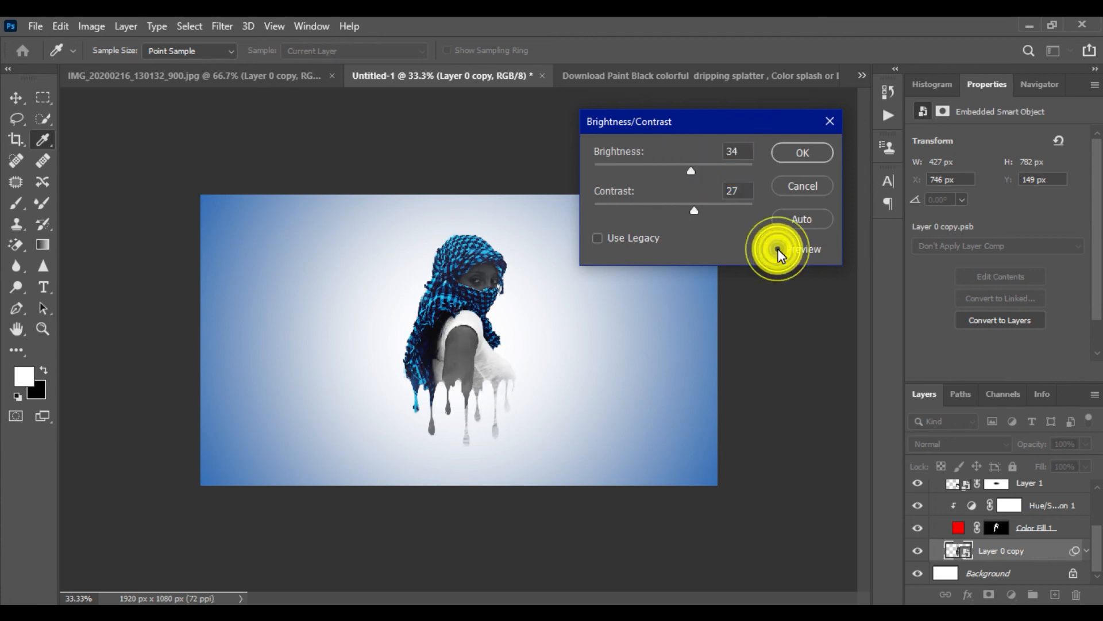
{"action": "left_click", "coordinate": [779, 249]}
{"action": "left_click", "coordinate": [778, 249]}
{"action": "left_click", "coordinate": [778, 249]}
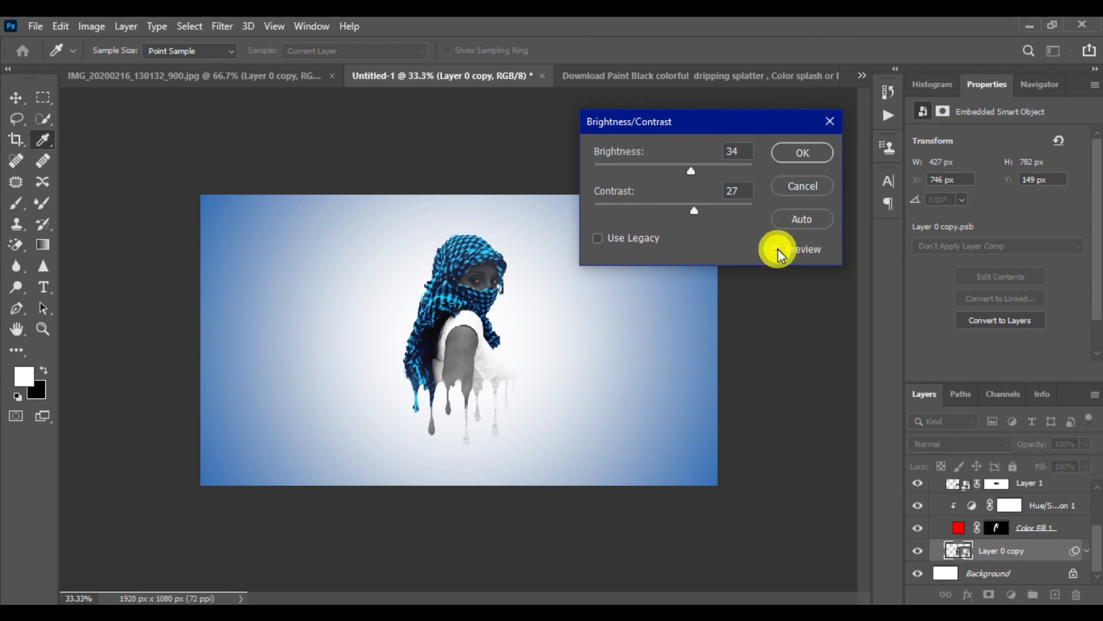
{"action": "left_click", "coordinate": [803, 153]}
Zoom in on the figure to inspect the result, then return to the full canvas view
{"action": "key", "text": "b"}
{"action": "left_click", "coordinate": [1032, 87]}
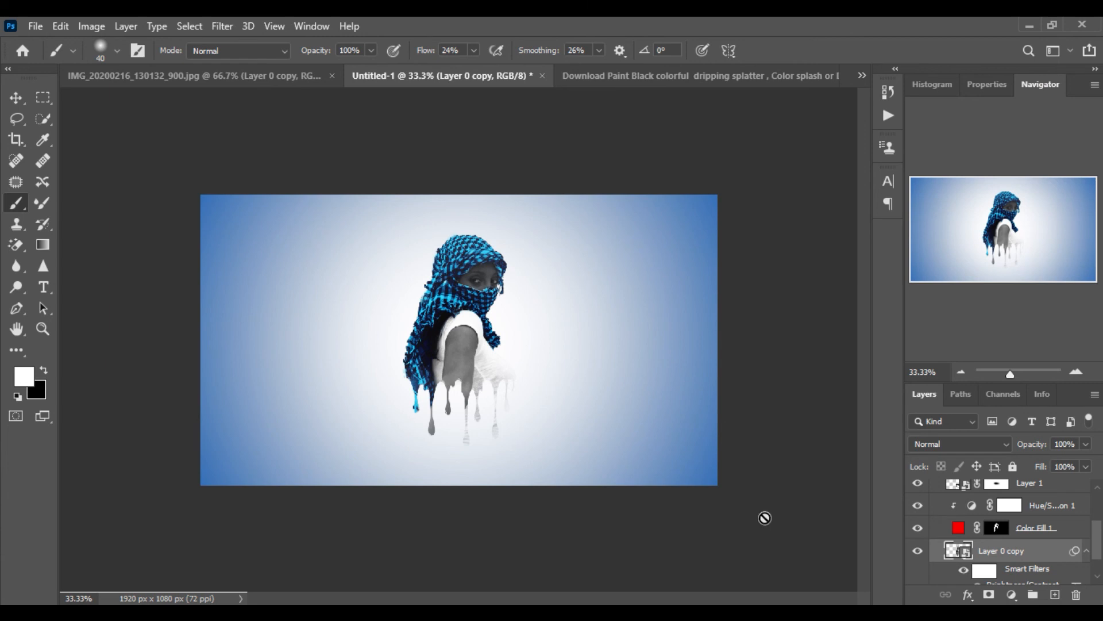
{"action": "left_click", "coordinate": [1077, 372]}
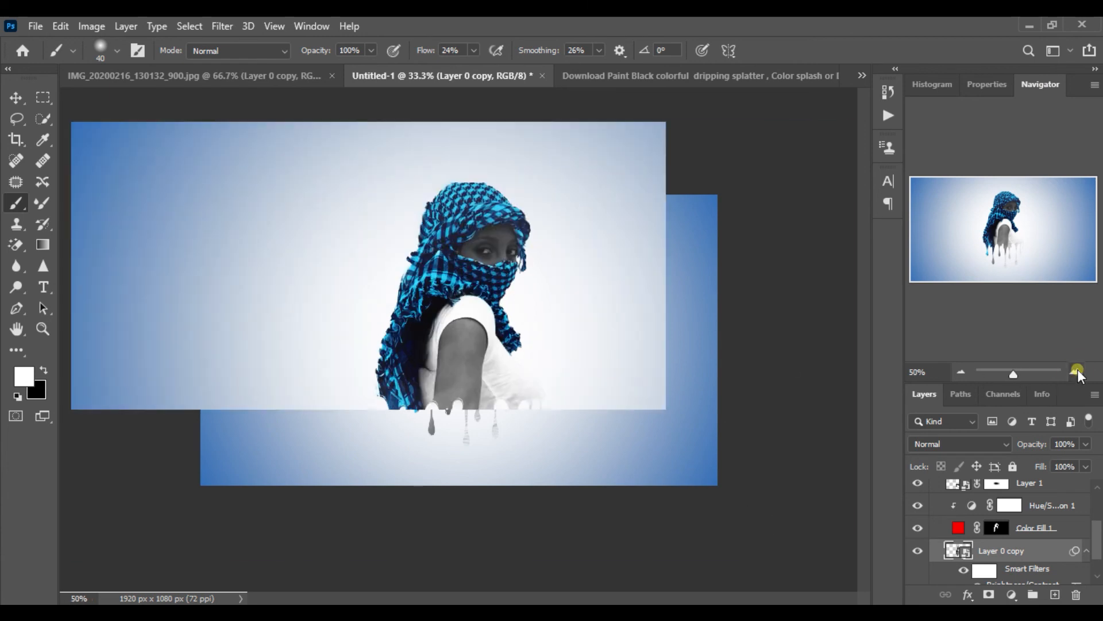
{"action": "left_click", "coordinate": [1076, 372]}
{"action": "left_click", "coordinate": [1076, 372]}
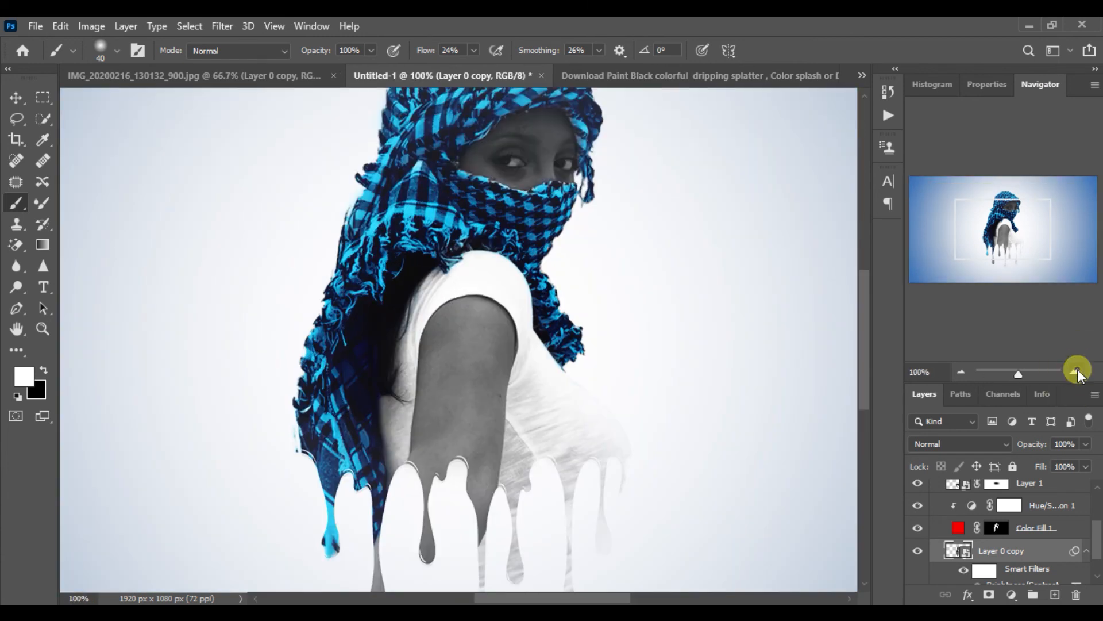
{"action": "left_click", "coordinate": [960, 374]}
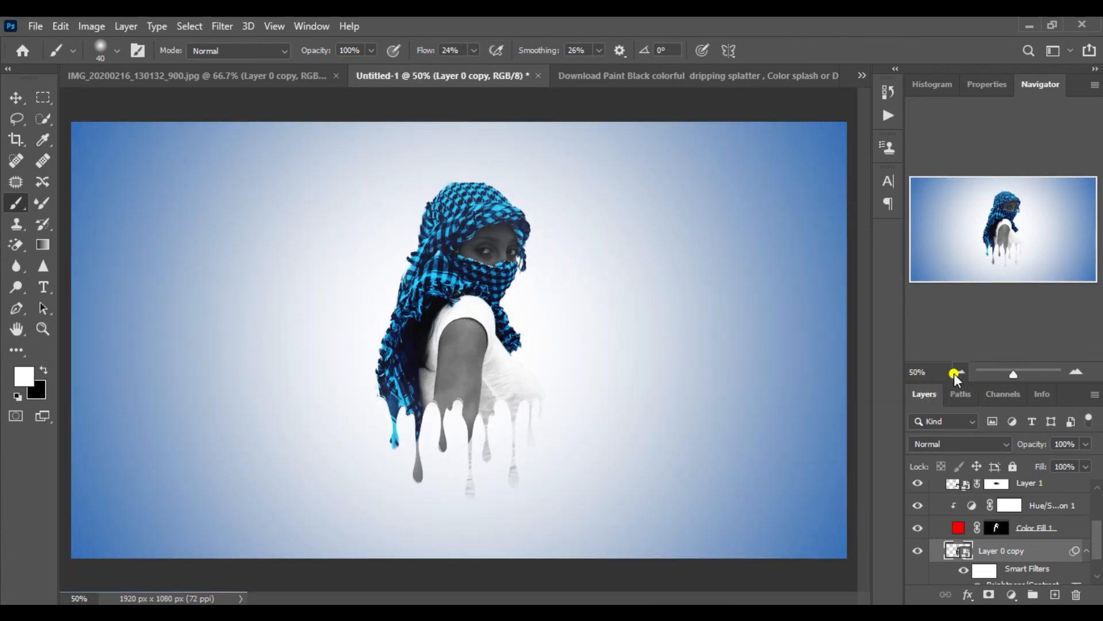
{"action": "left_click", "coordinate": [960, 374]}
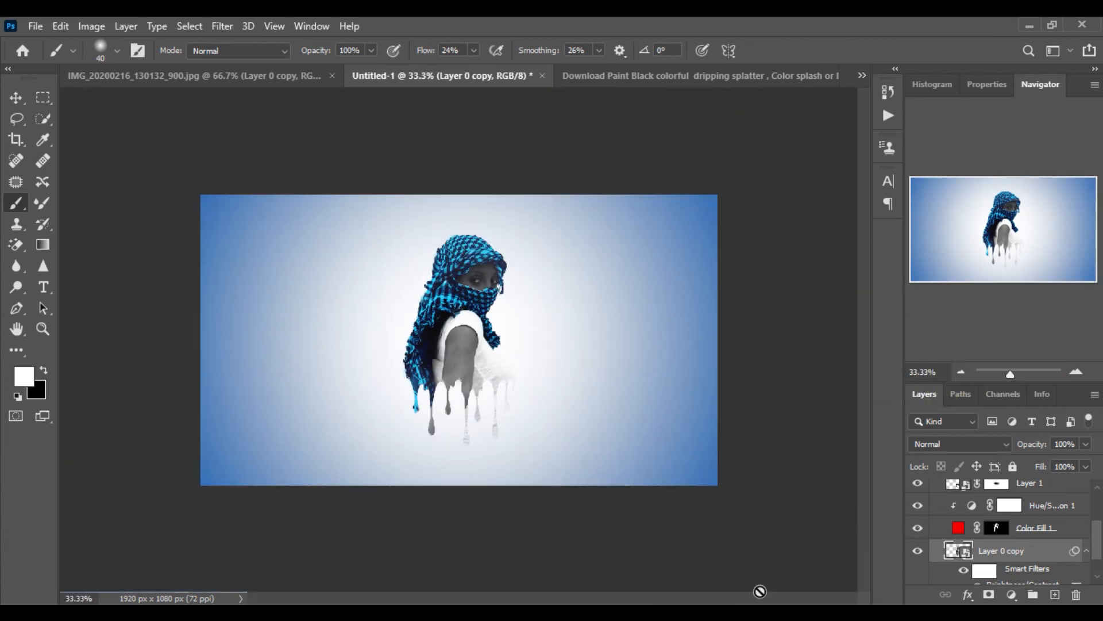
Open Save As and navigate to the Desktop > Youtube > PHOTOS folder
{"action": "left_click", "coordinate": [36, 26]}
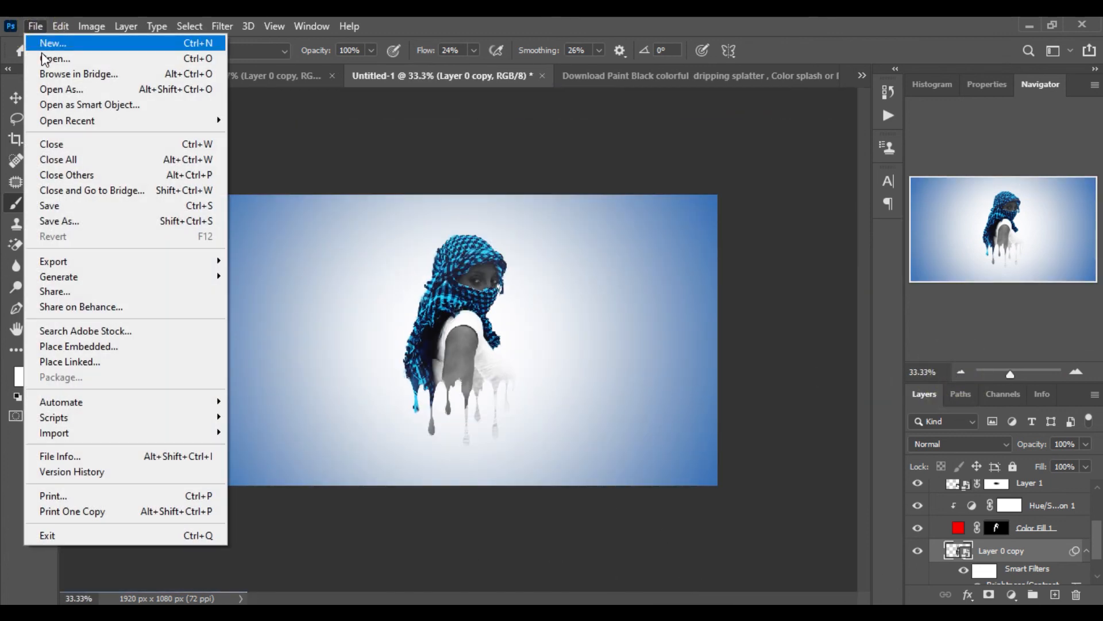
{"action": "left_click", "coordinate": [57, 202]}
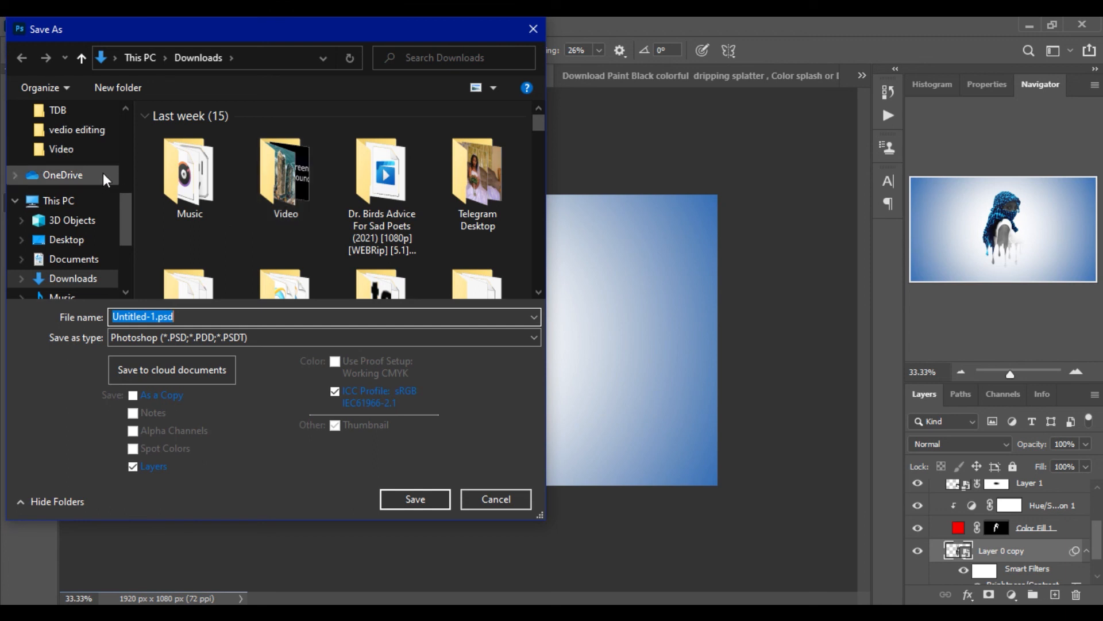
{"action": "scroll", "coordinate": [95, 174], "scroll_direction": "up", "scroll_amount": 1}
{"action": "scroll", "coordinate": [93, 175], "scroll_direction": "down", "scroll_amount": 1}
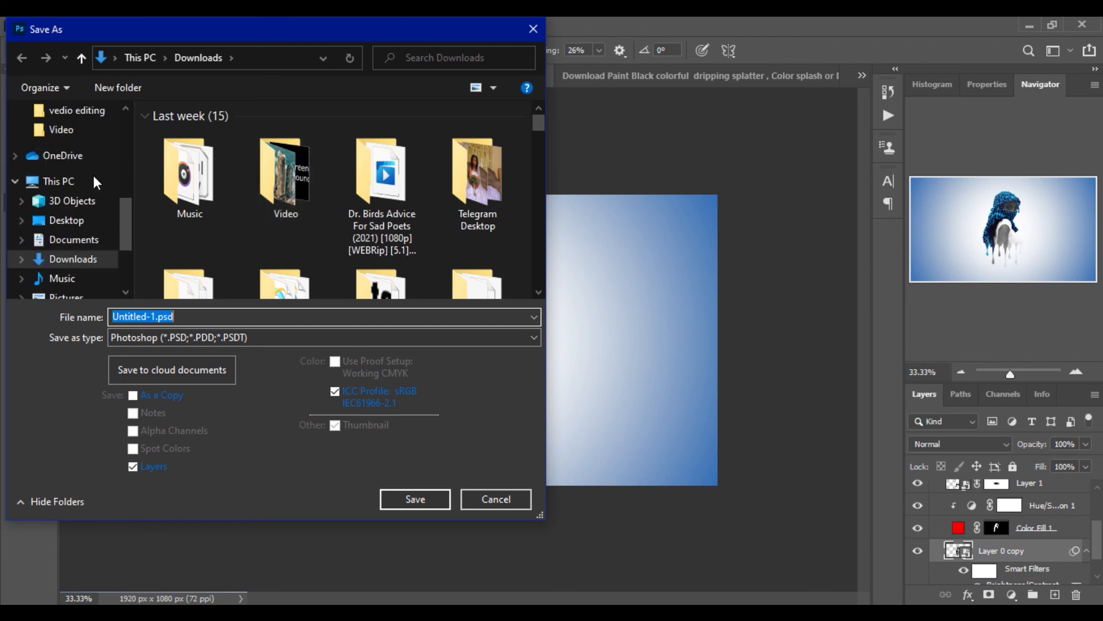
{"action": "left_click", "coordinate": [56, 222]}
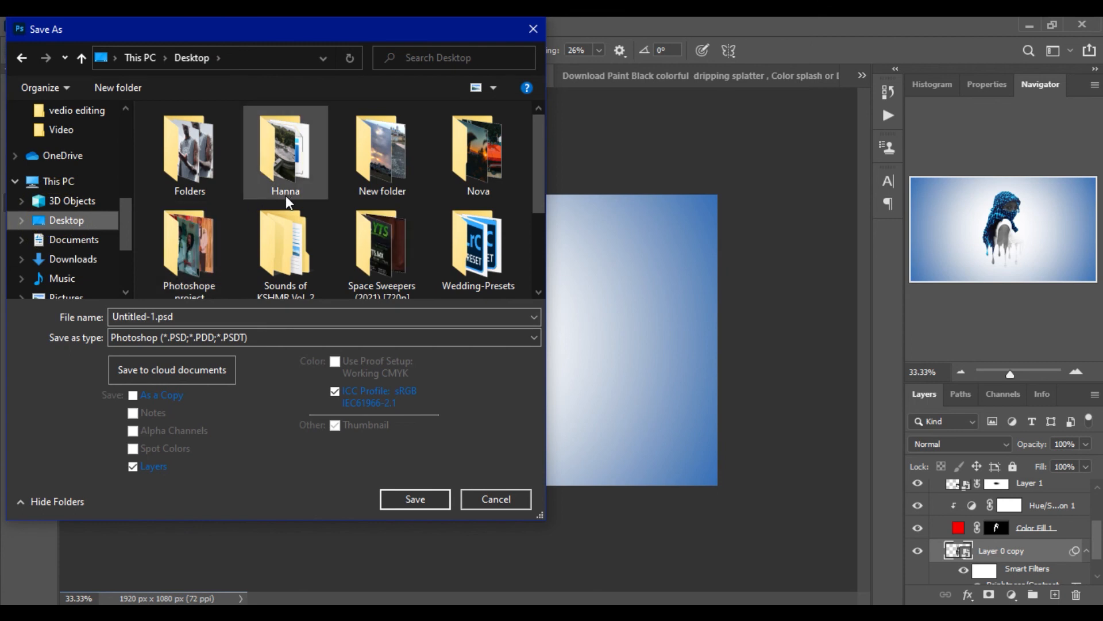
{"action": "scroll", "coordinate": [285, 196], "scroll_direction": "down", "scroll_amount": 2}
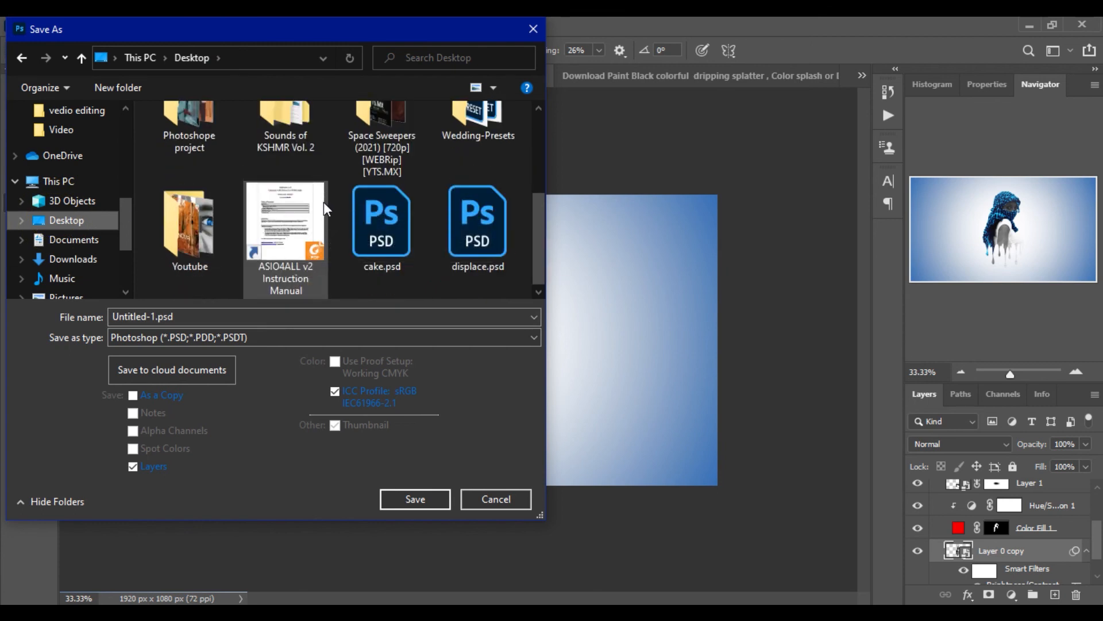
{"action": "double_click", "coordinate": [198, 226]}
{"action": "left_click", "coordinate": [185, 196]}
{"action": "double_click", "coordinate": [184, 195]}
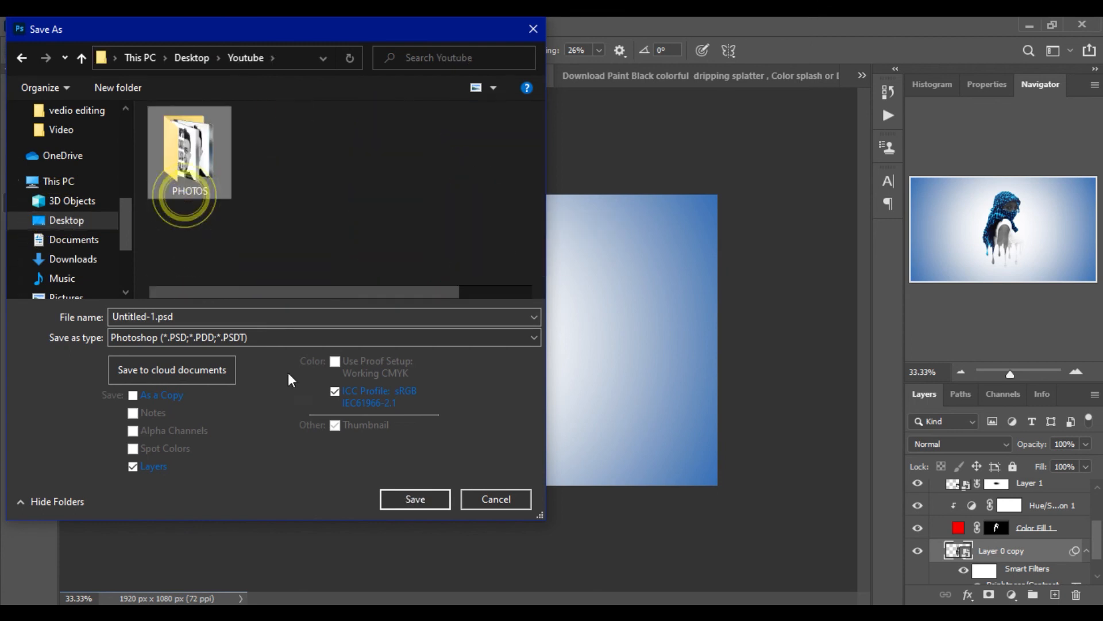
Save the image as a JPEG named drip at quality 12 (Maximum), Baseline Standard
{"action": "left_click", "coordinate": [363, 344]}
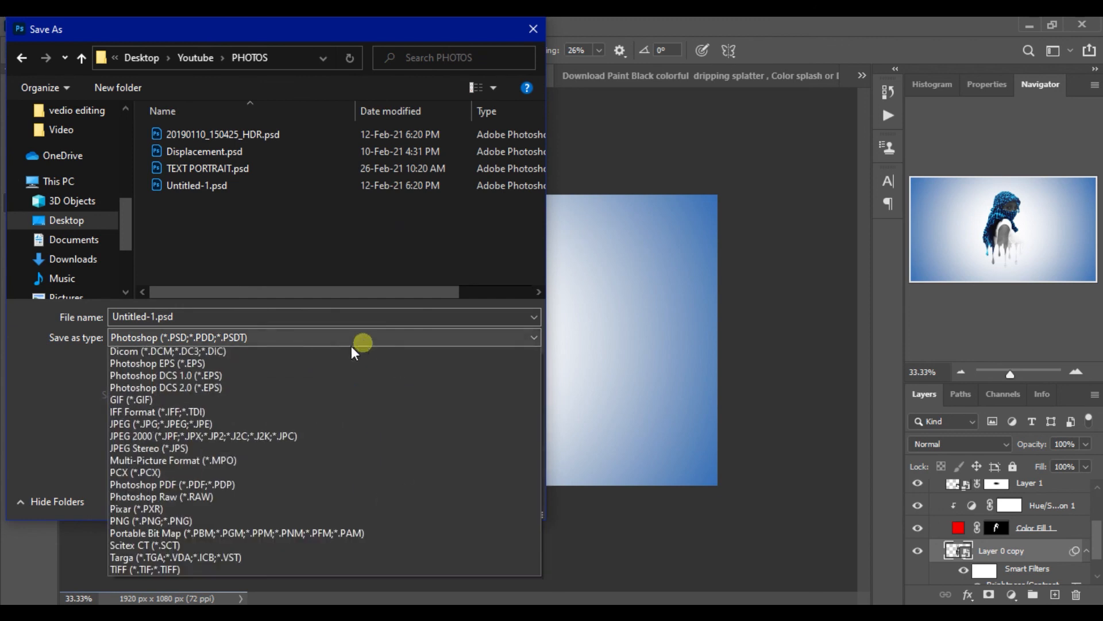
{"action": "left_click", "coordinate": [230, 463]}
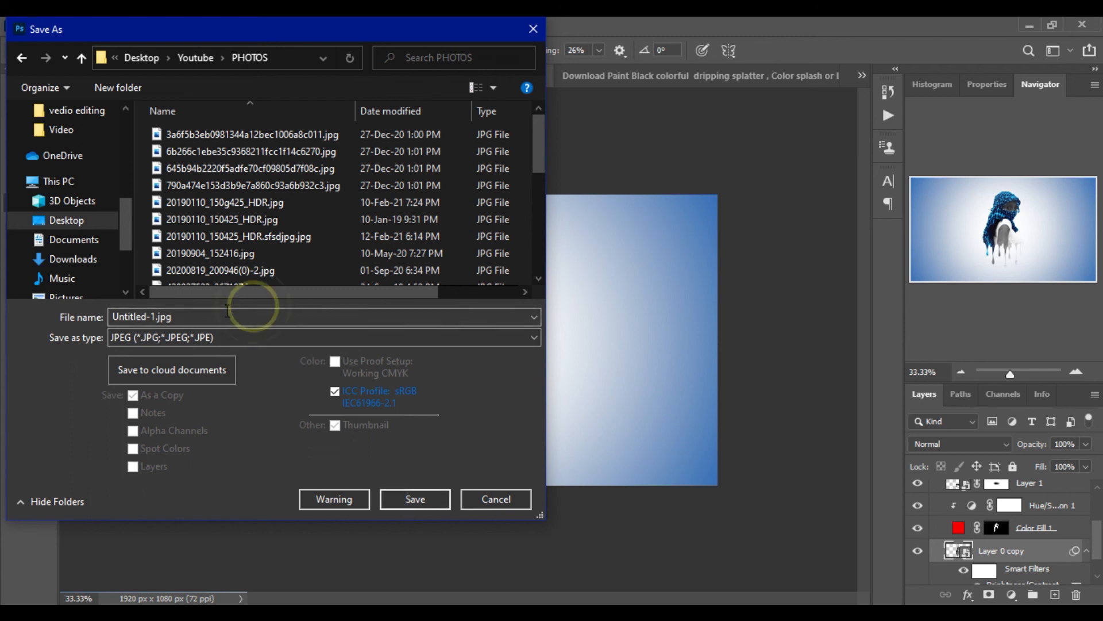
{"action": "left_click_drag", "start_coordinate": [223, 315], "coordinate": [97, 320]}
{"action": "type", "text": "d"}
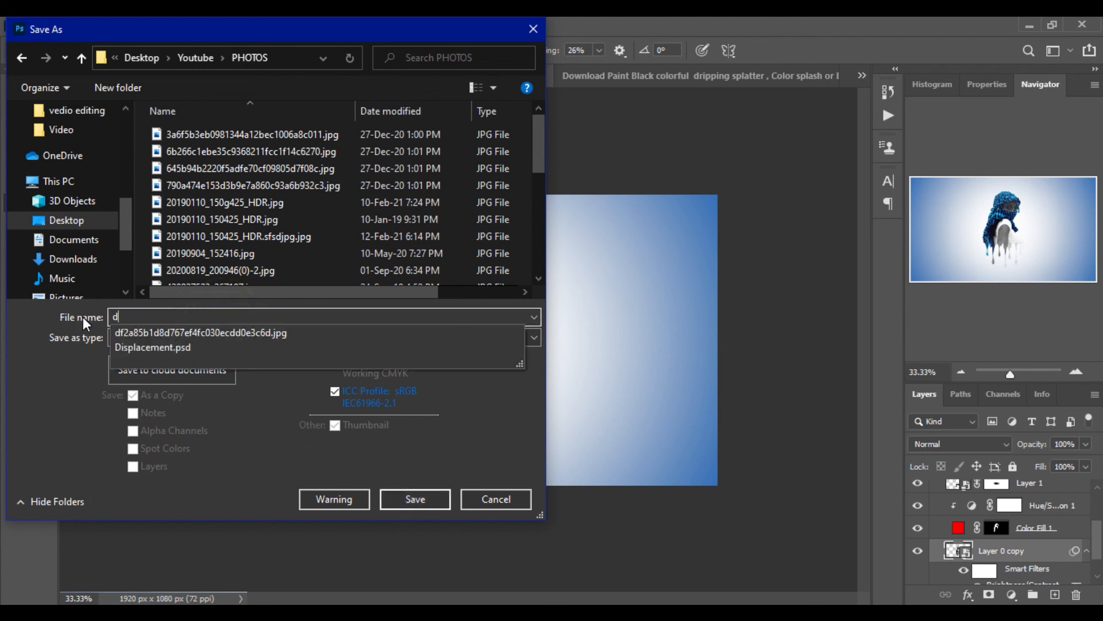
{"action": "type", "text": "rip"}
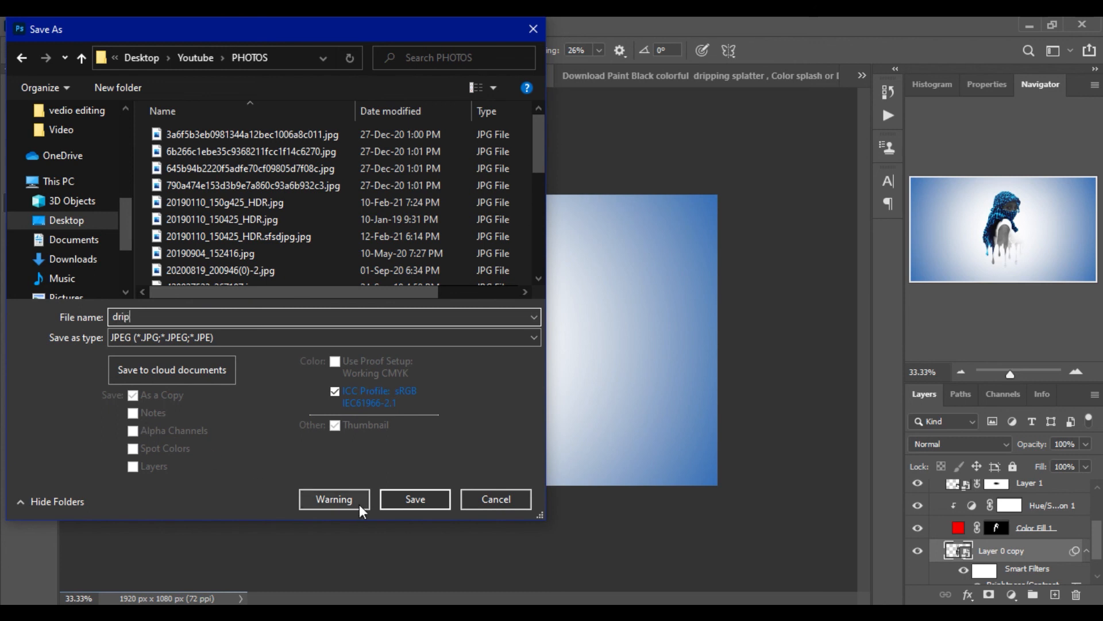
{"action": "left_click", "coordinate": [397, 497]}
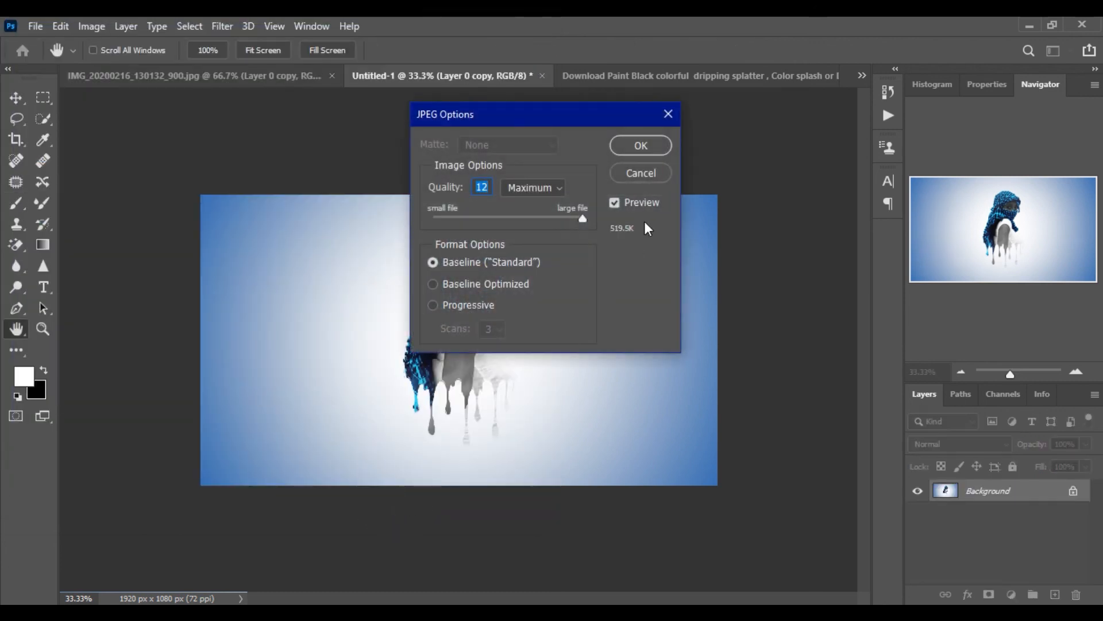
{"action": "left_click", "coordinate": [634, 148]}
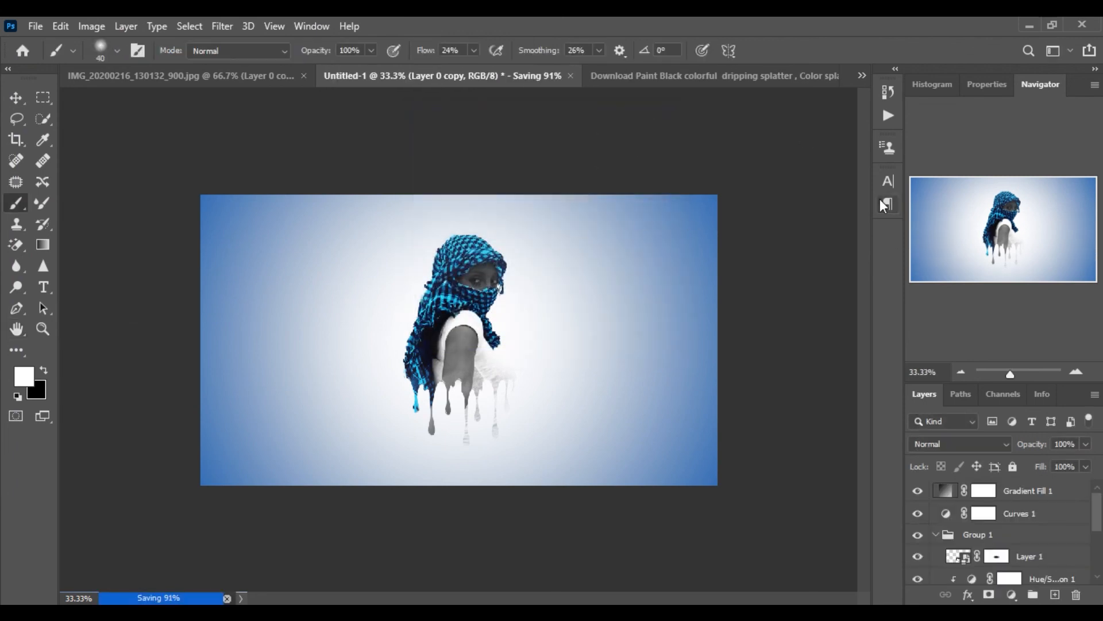